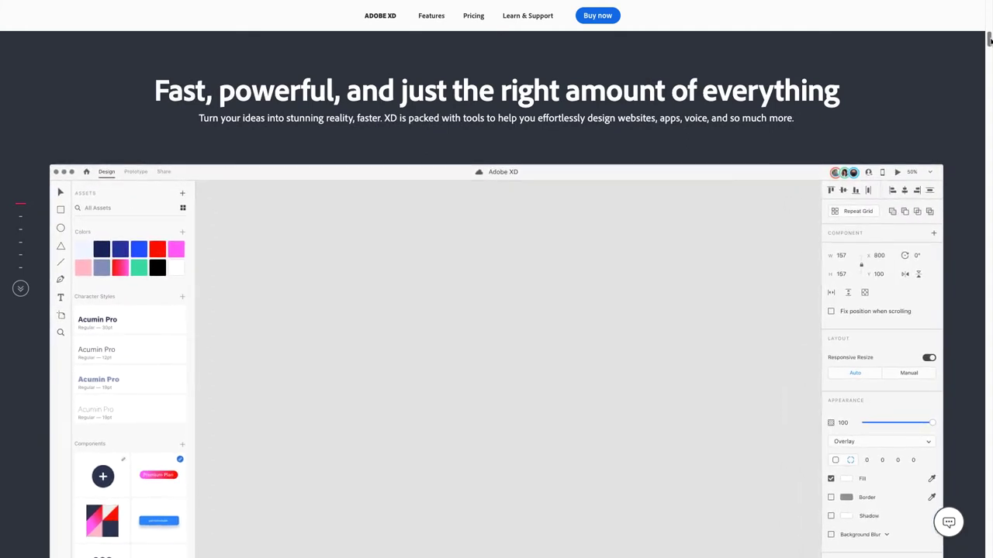
Look through the preset sizes offered for new phone, web and social media documents.
drag(989, 41, 989, 71)
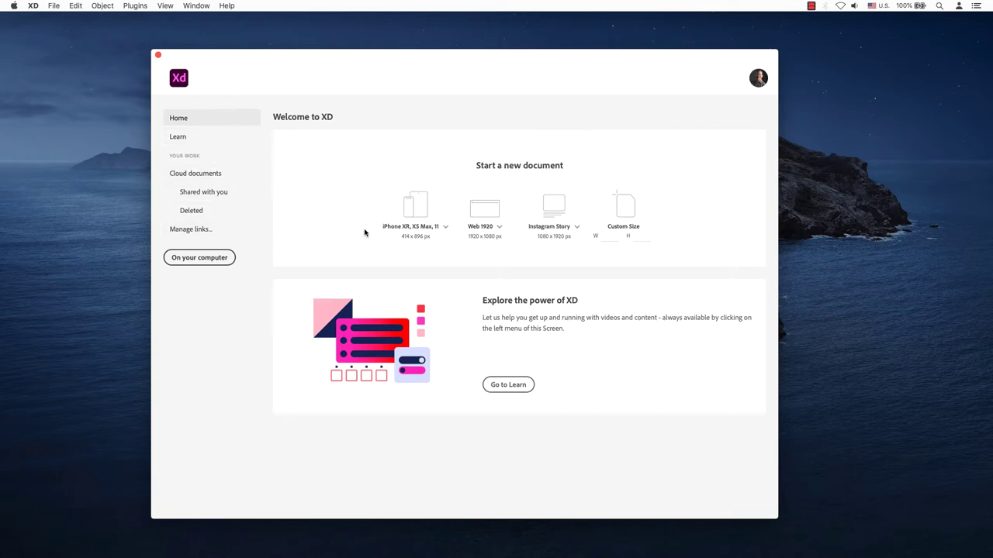
click(446, 228)
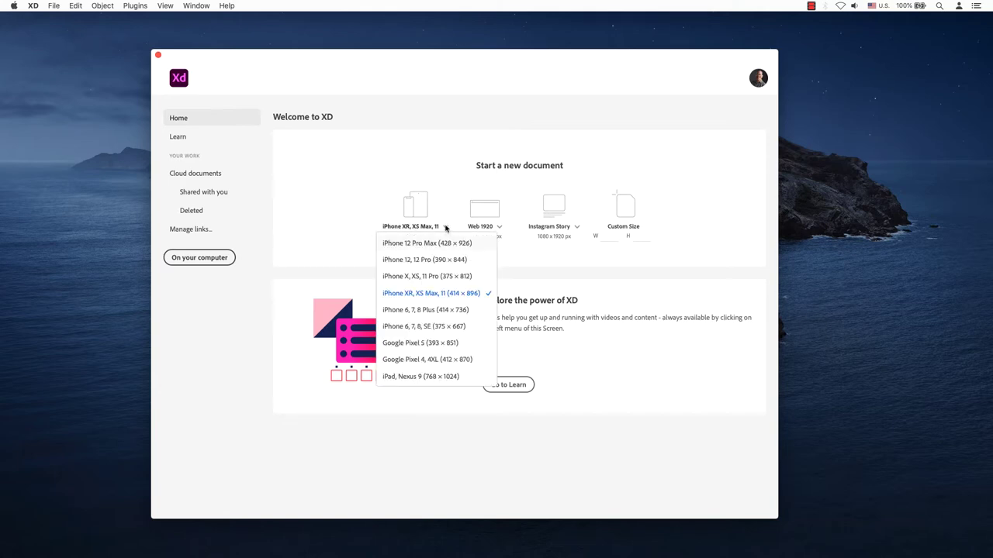
click(406, 153)
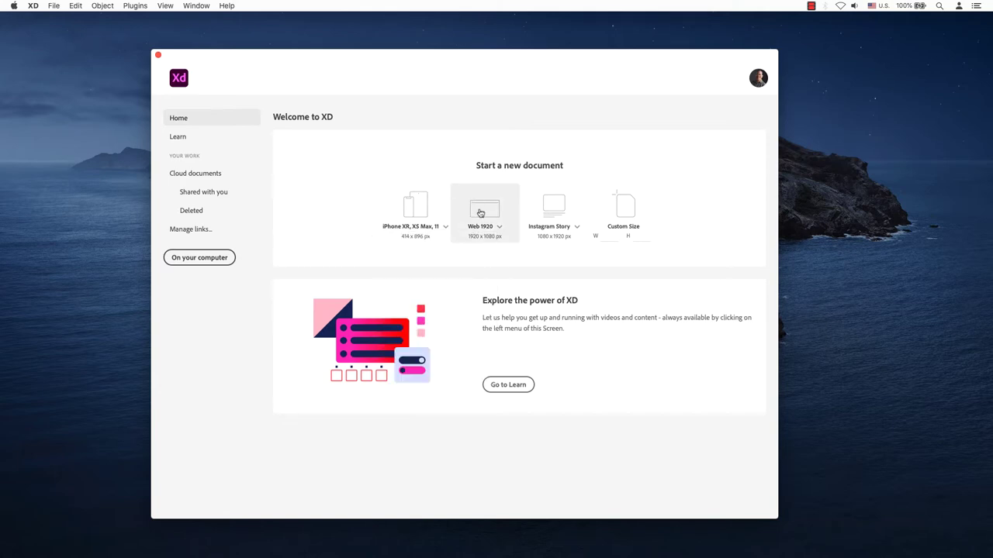
click(500, 227)
click(729, 249)
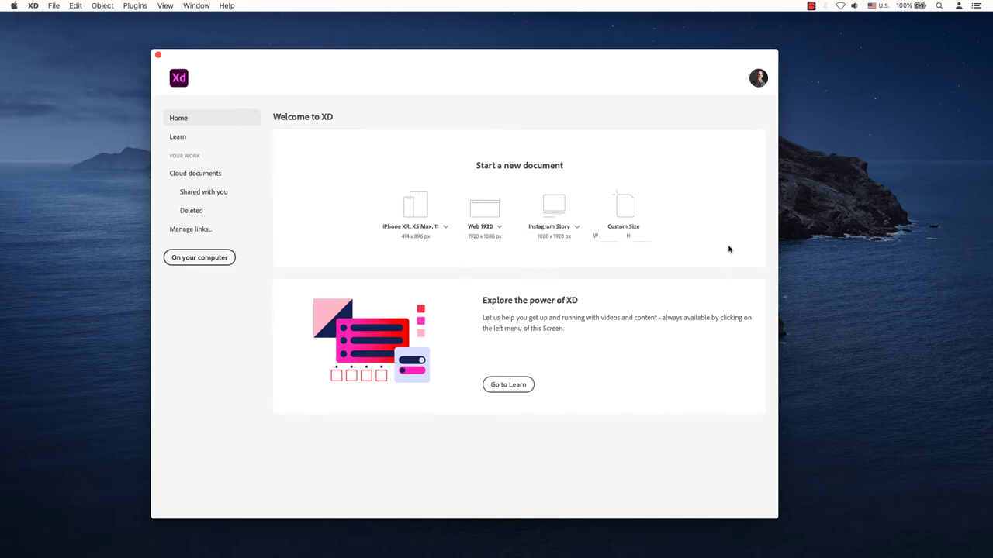
click(576, 228)
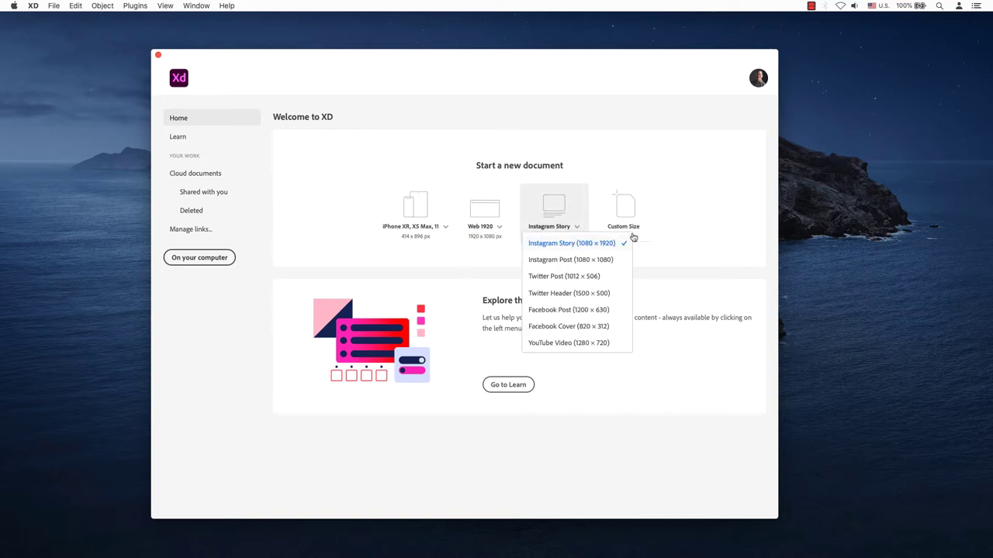
click(750, 252)
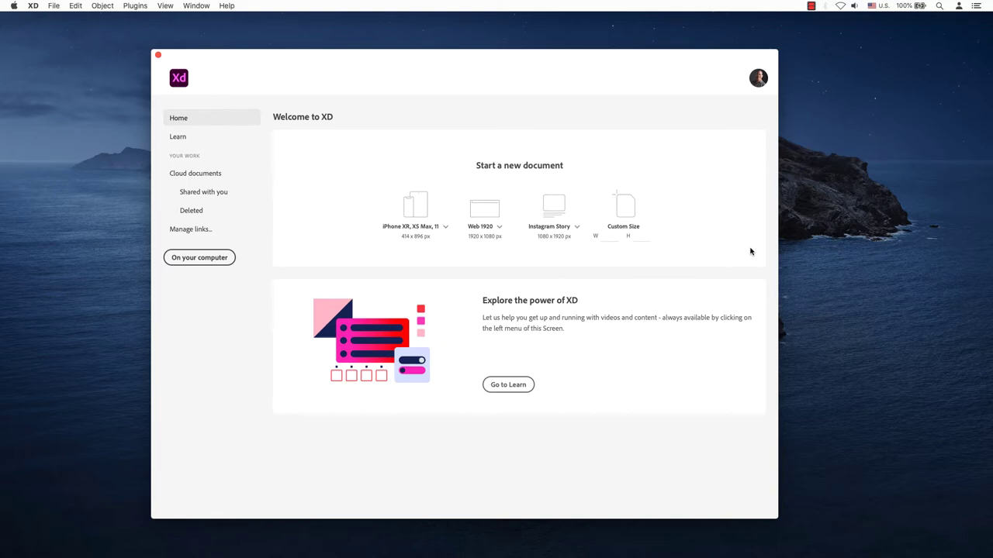
Create a new document with the iPhone XR, XS Max, 11 (414 × 896) preset.
click(446, 226)
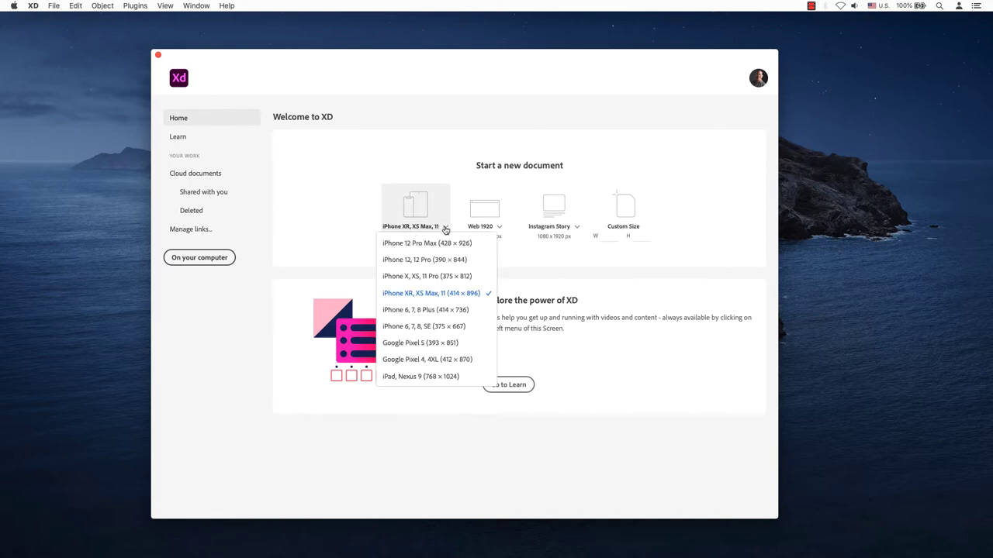
click(444, 296)
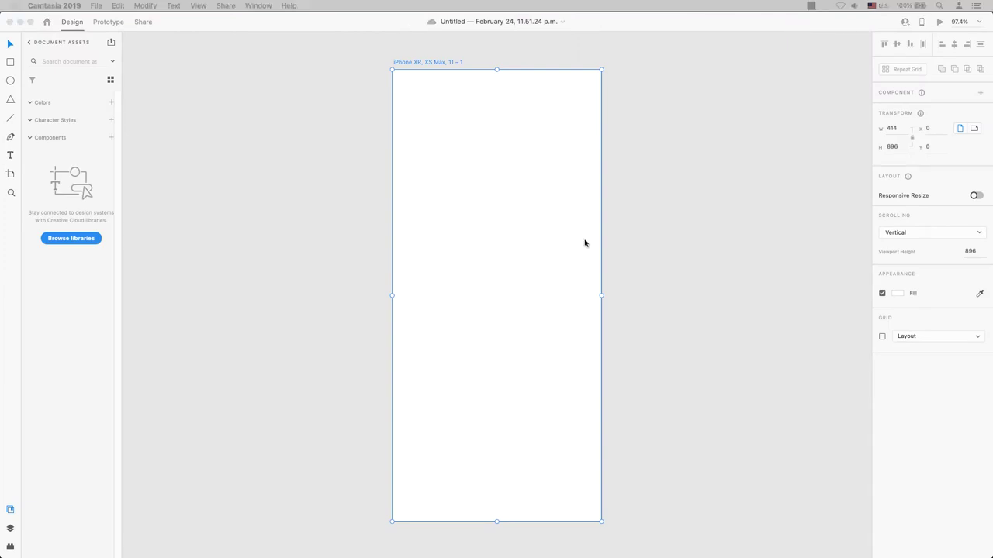
click(658, 254)
drag(659, 253, 631, 248)
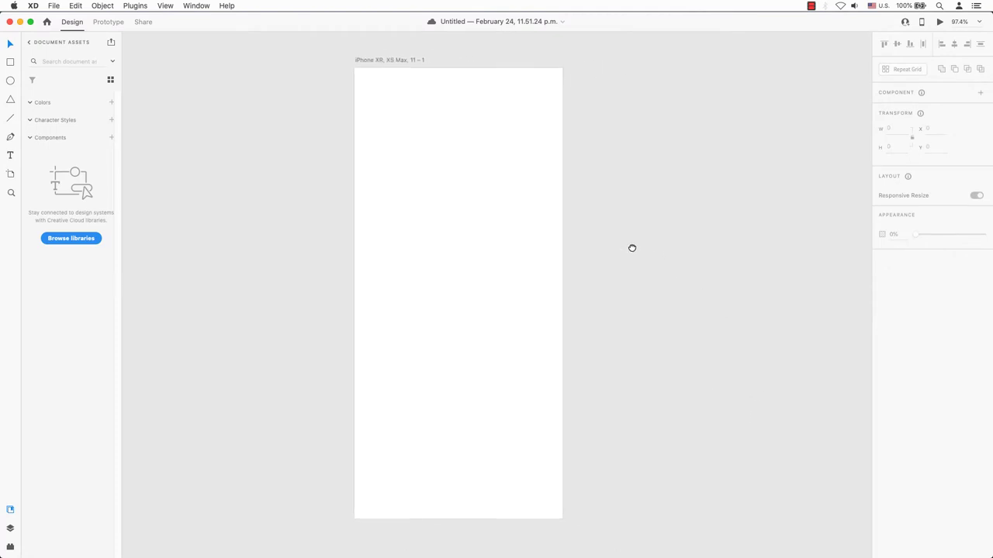
key(super+minus)
key(super+minus)
key(super+minus)
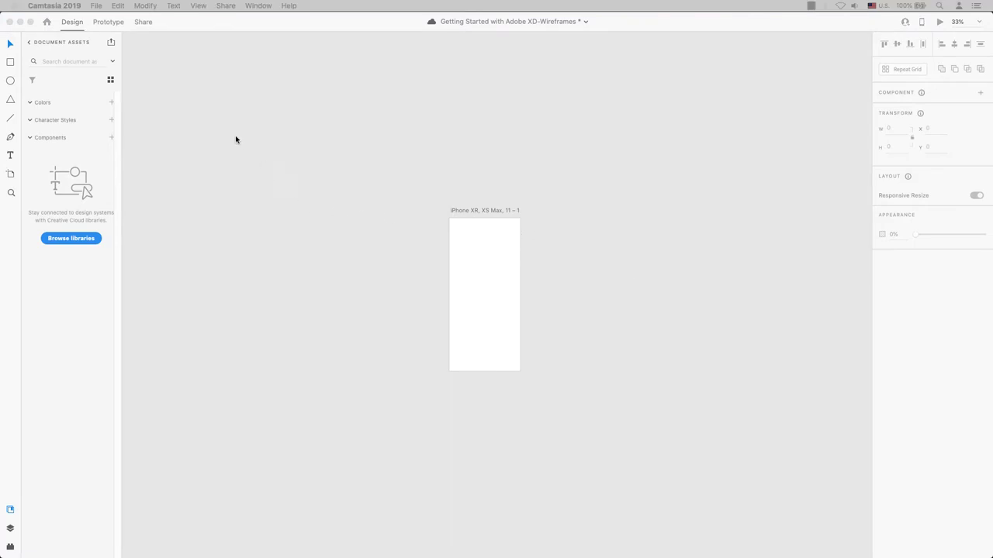
Look at the Design, Prototype and Share workspaces and return to Design.
click(69, 25)
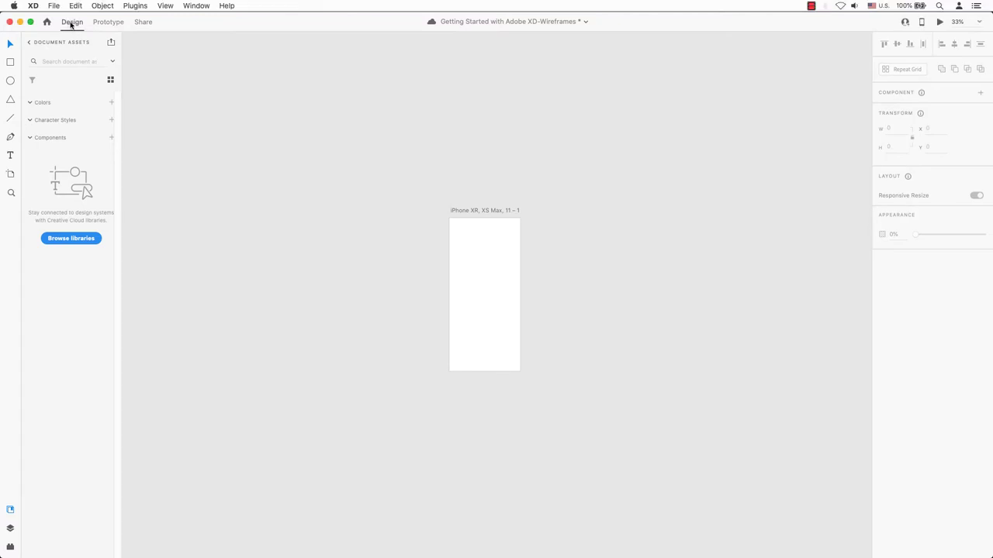
click(110, 24)
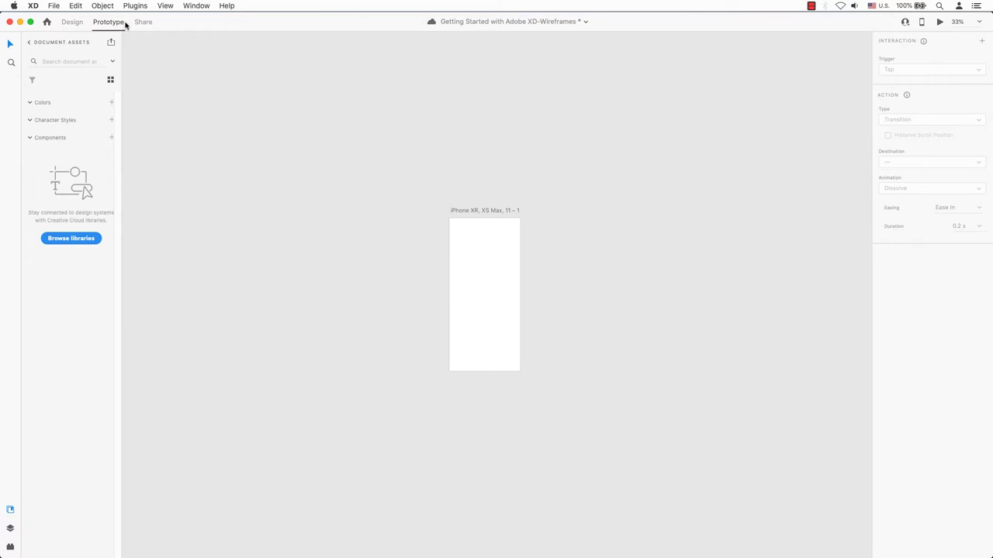
click(146, 24)
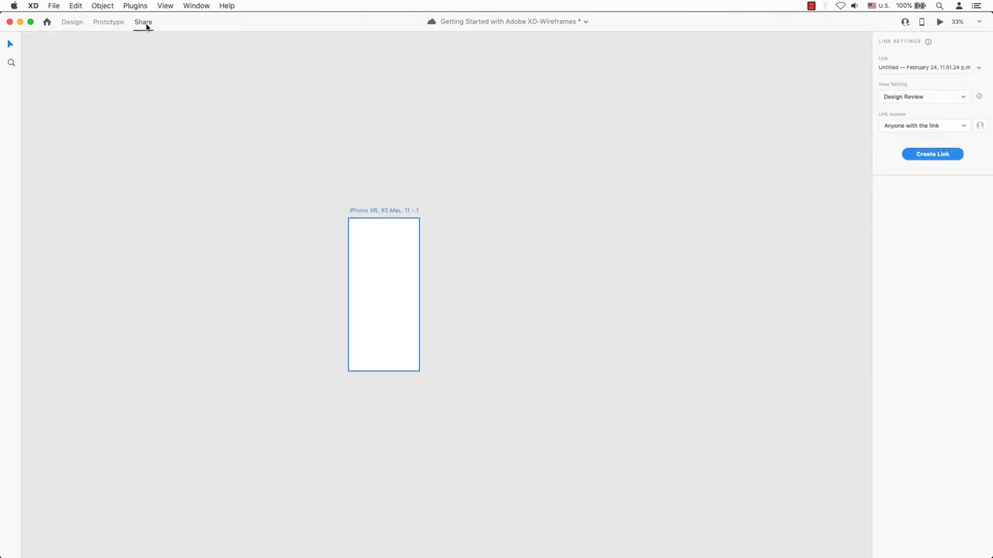
click(72, 25)
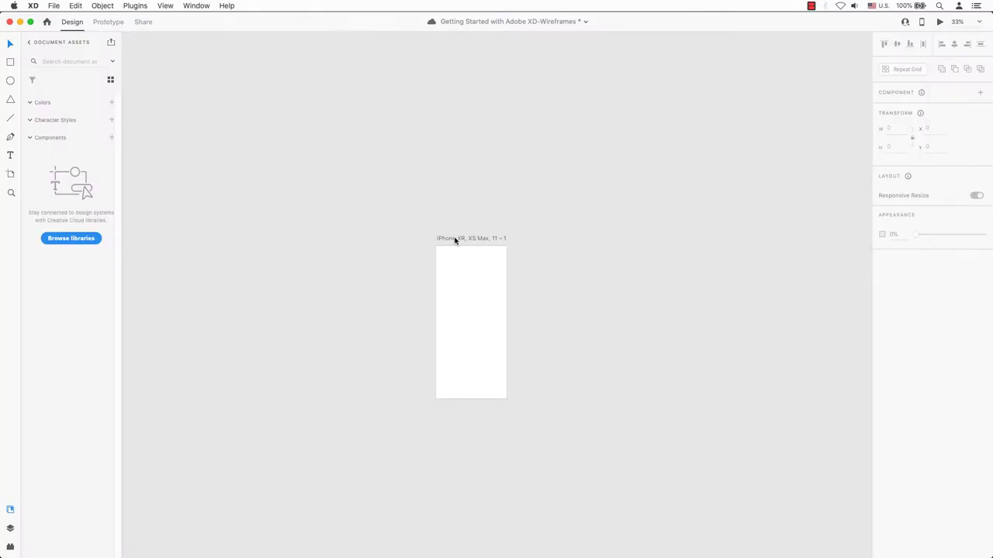
Move the artboard on the canvas, and reposition and resize the red rounded rectangle on it.
drag(457, 240, 598, 155)
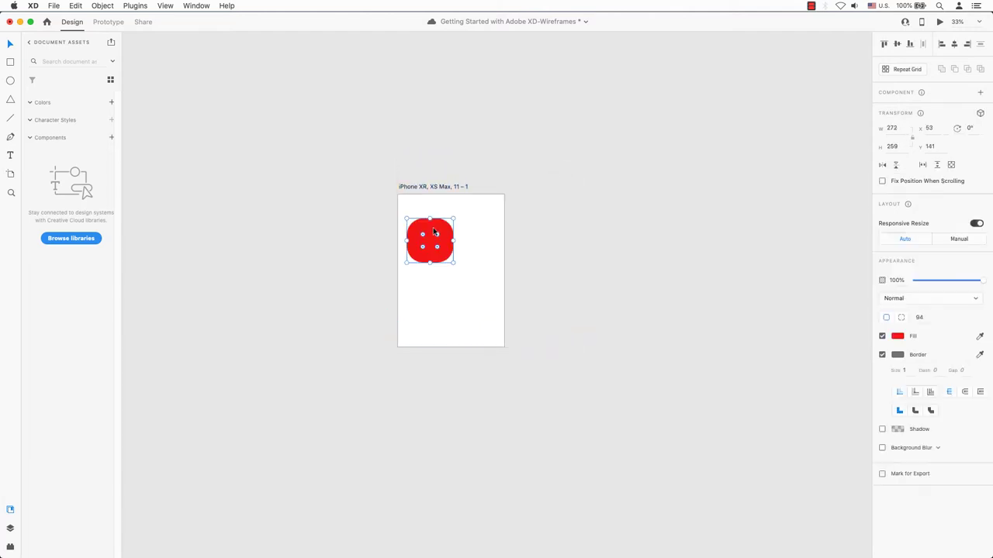
drag(435, 232, 450, 230)
drag(469, 265, 510, 293)
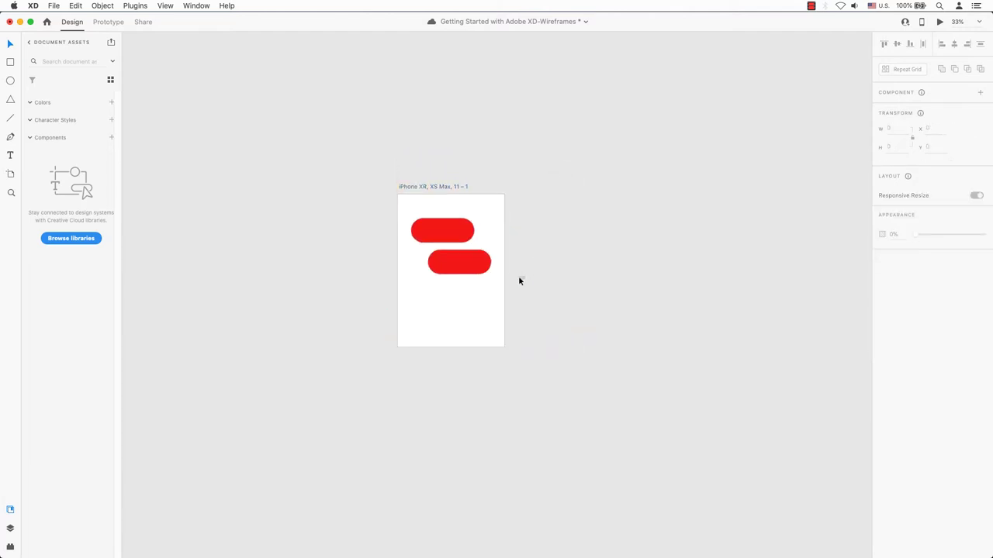
Select both red pill shapes on the artboard, move them together and deselect them.
drag(519, 278, 456, 236)
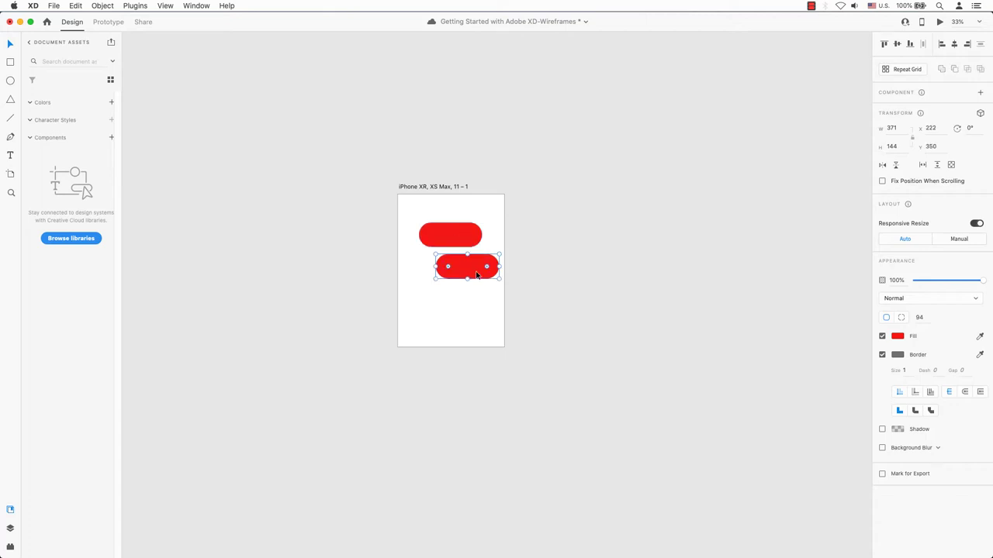
shift+click(454, 235)
mouse_move(456, 238)
mouse_down()
mouse_move(429, 230)
mouse_move(448, 230)
mouse_up()
click(541, 255)
key(v)
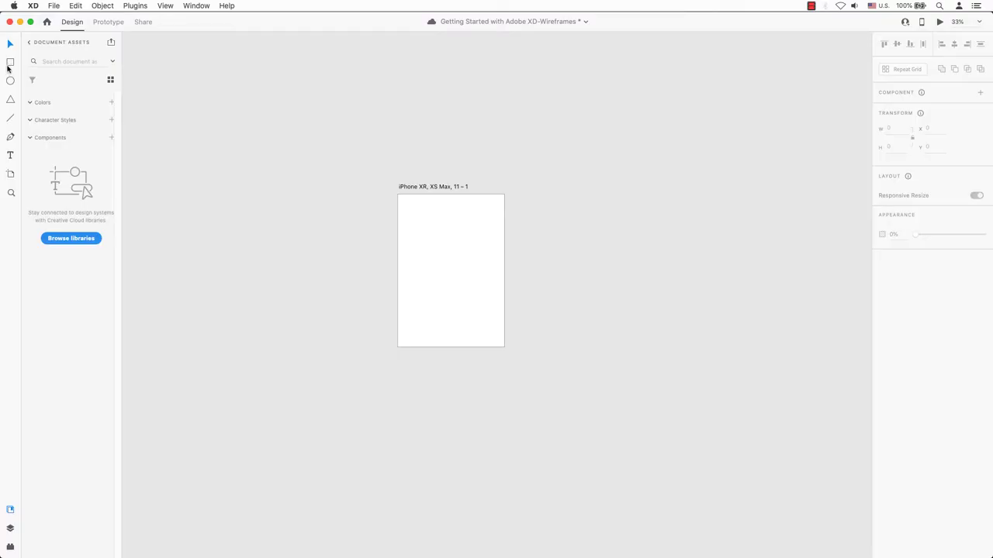
Draw a rectangle about 288 × 209 in the artboard's upper part and fill it with red #DB3B3B.
click(10, 62)
drag(411, 218, 460, 253)
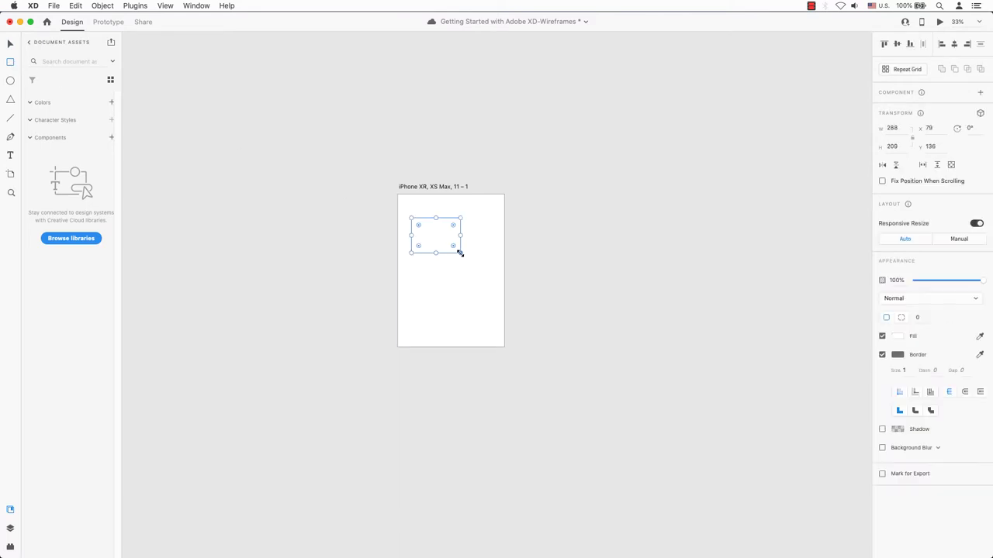
click(898, 335)
click(832, 297)
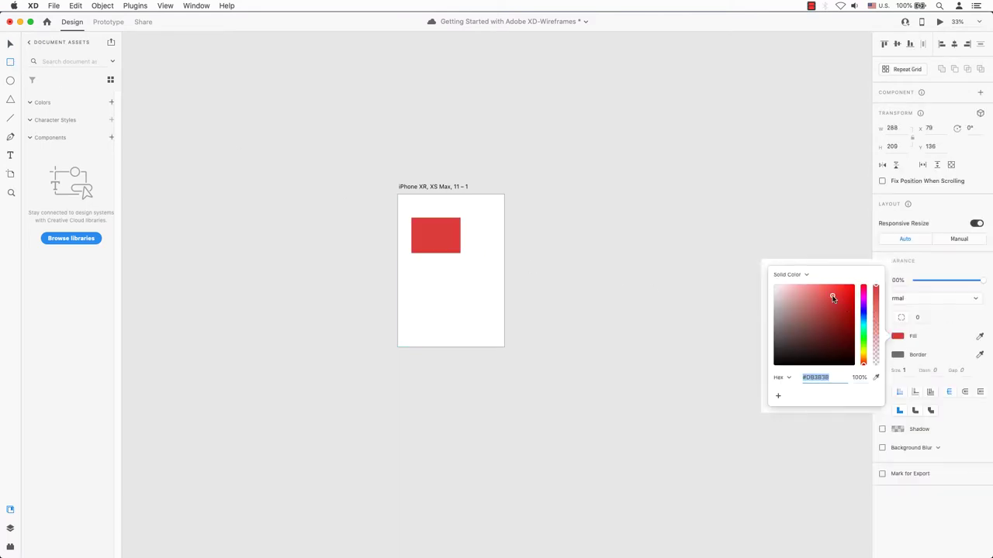
key(Escape)
Draw an ellipse about 264 × 163 below the red rectangle and a triangle to the rectangle's right.
key(e)
drag(442, 277, 488, 303)
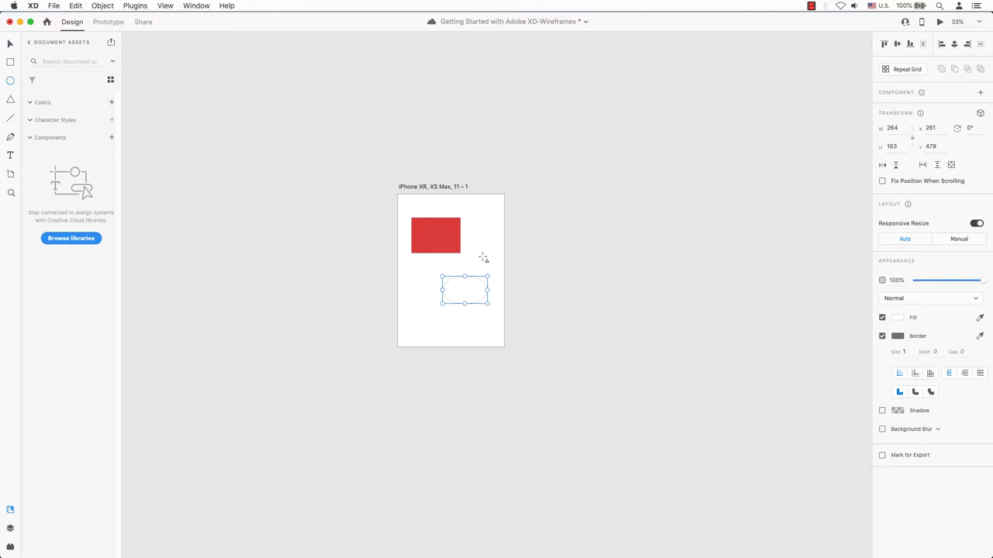
key(y)
drag(475, 218, 500, 249)
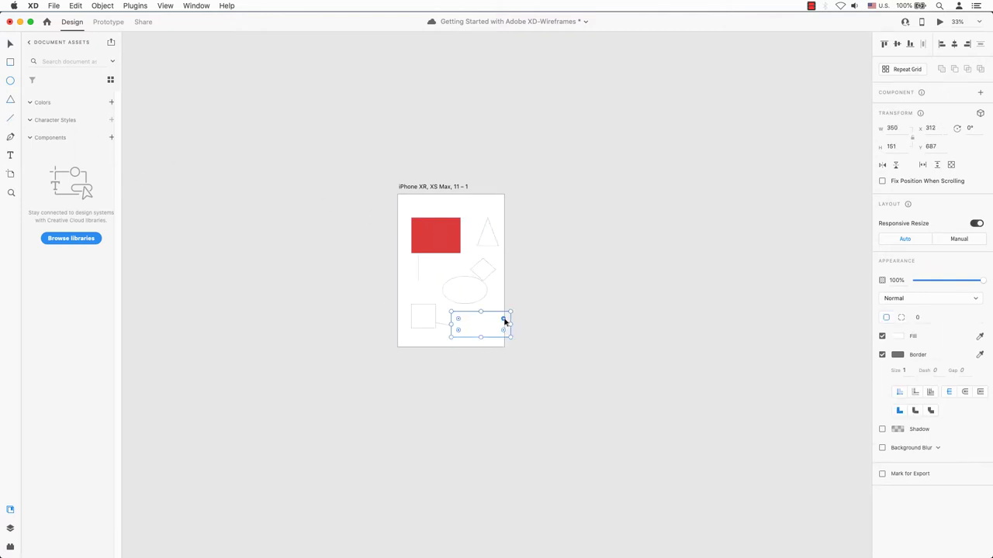
Adjust the wide rectangle's corner near the artboard's lower right and draw a square about 144 × 143 at the lower left.
mouse_move(504, 321)
mouse_down()
mouse_move(490, 327)
mouse_move(511, 314)
mouse_up()
drag(411, 304, 437, 331)
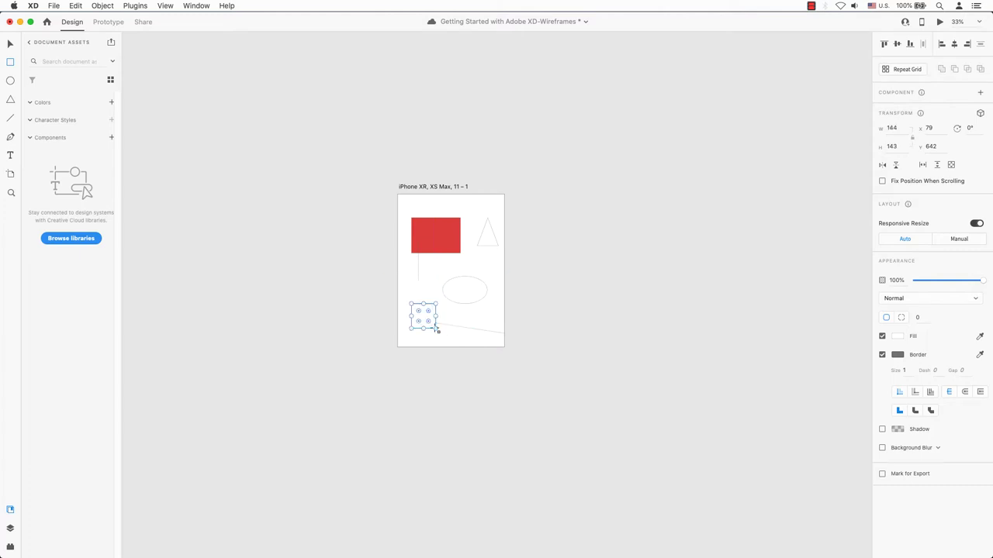
Draw a straight line below the red rectangle and a second triangle about 134 × 105 above the ellipse.
click(11, 102)
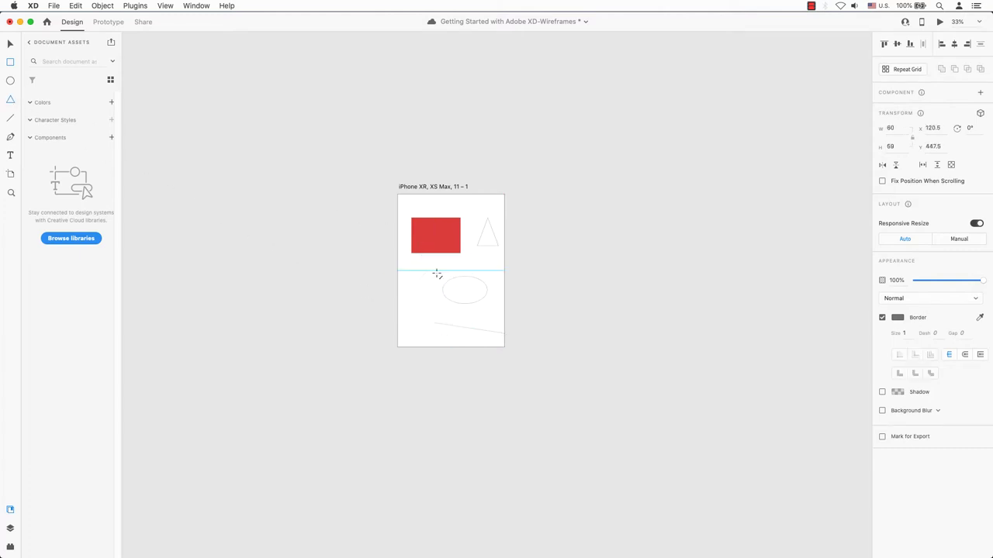
key(l)
drag(437, 275, 418, 236)
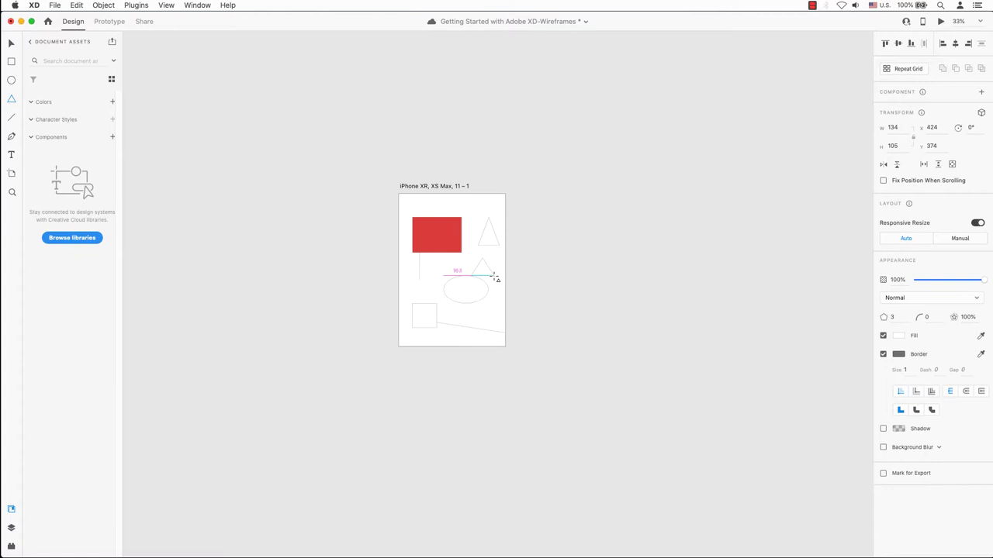
drag(494, 276, 497, 281)
drag(498, 282, 498, 280)
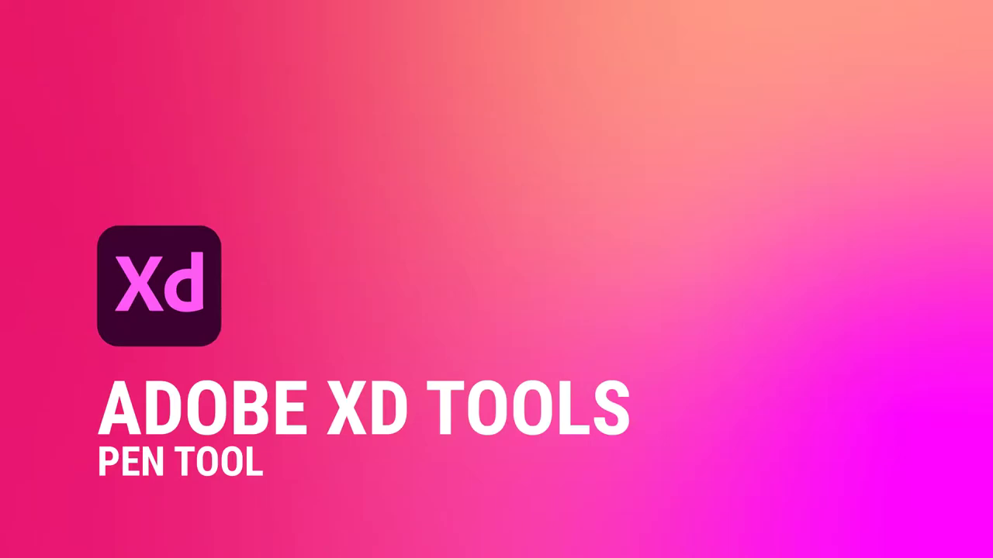
Draw a closed four-point path in the upper part of the empty artboard with the Pen tool.
click(420, 241)
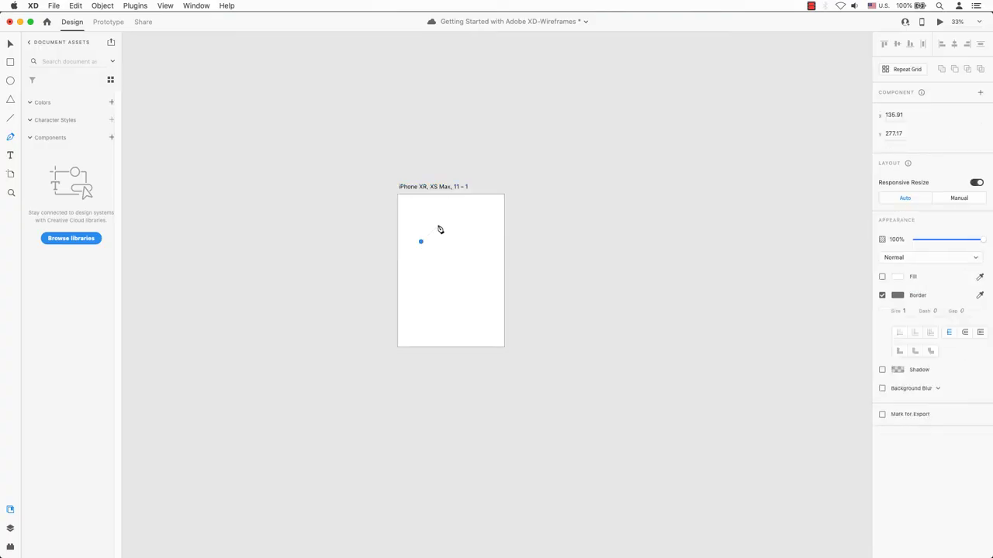
click(446, 217)
click(459, 256)
click(435, 276)
click(421, 241)
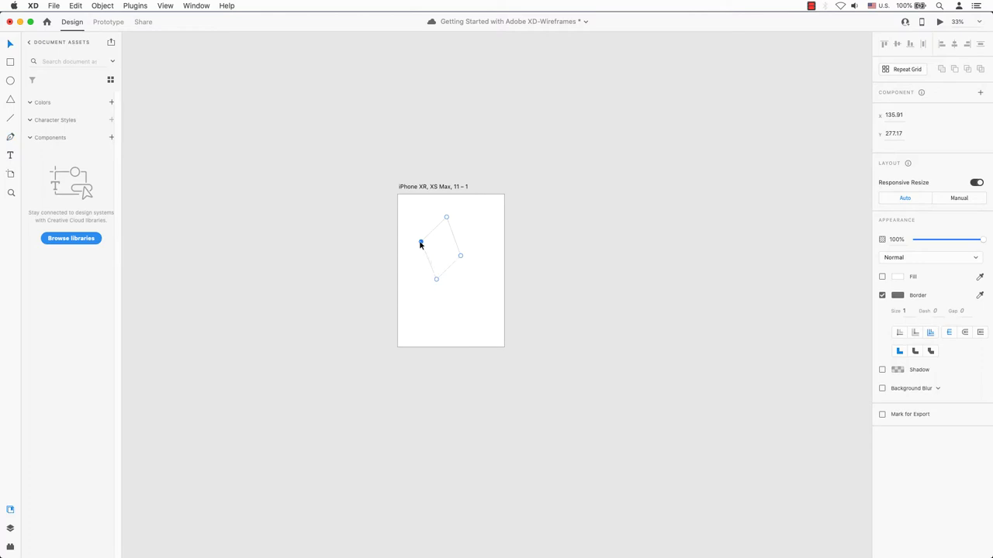
key(Escape)
Try drawing a curved path below the four-point shape with the Pen tool.
click(413, 307)
click(442, 299)
drag(446, 305, 460, 325)
drag(479, 288, 426, 329)
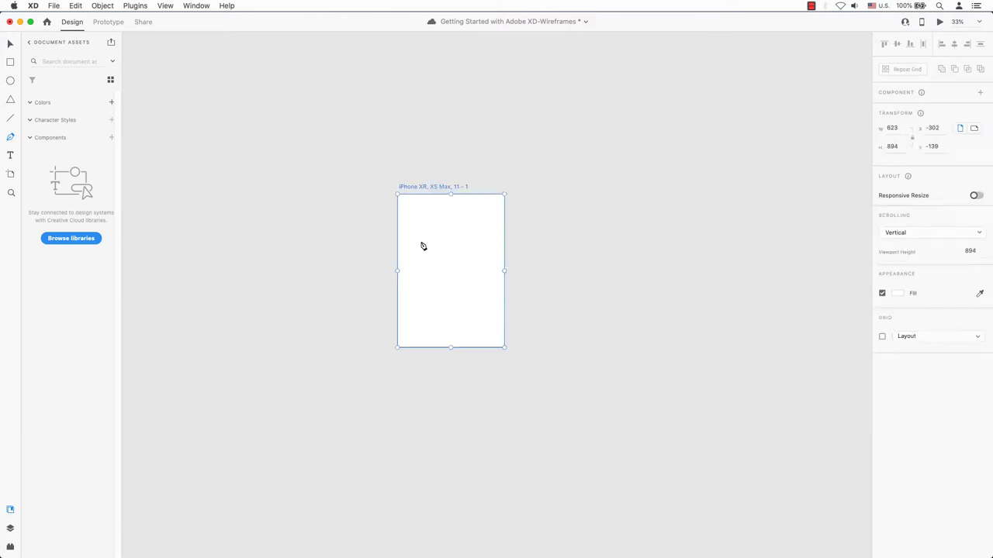
Draw a closed diamond outline from four straight Pen tool segments in the artboard's upper part.
click(421, 241)
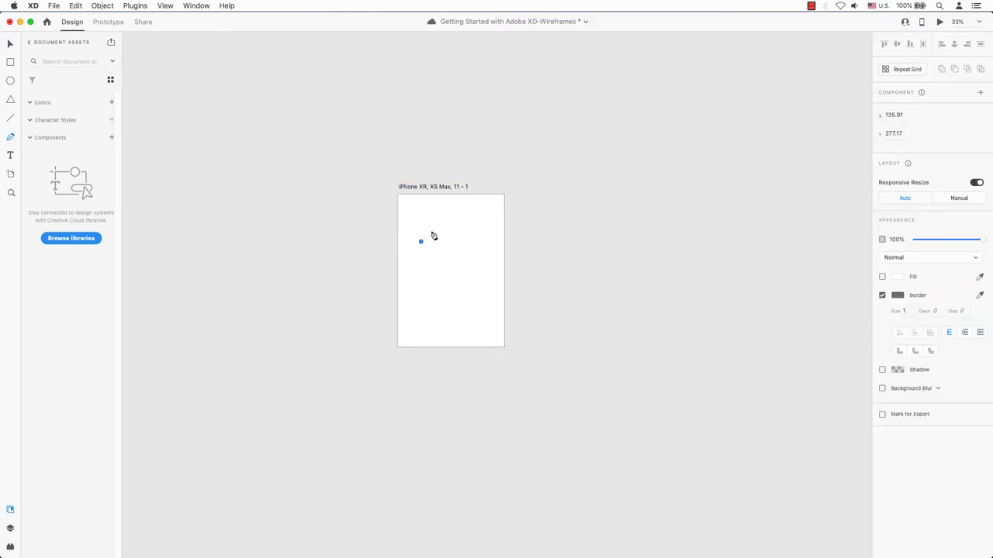
click(446, 217)
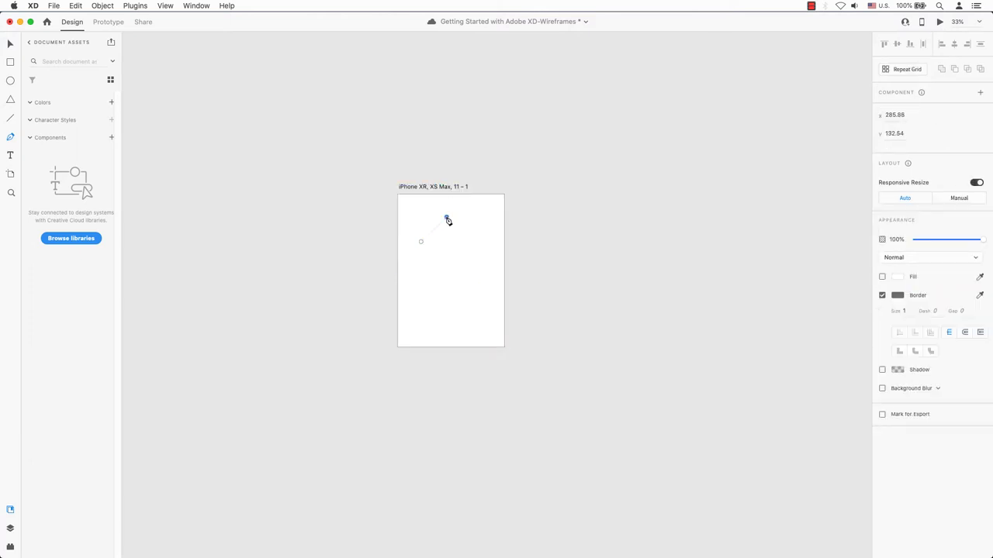
click(461, 258)
click(436, 280)
click(421, 243)
key(Escape)
Draw a closed fish-shaped path below the diamond with the Pen tool, with a curved body and a straight tail edge.
click(413, 306)
drag(443, 298, 459, 319)
click(479, 290)
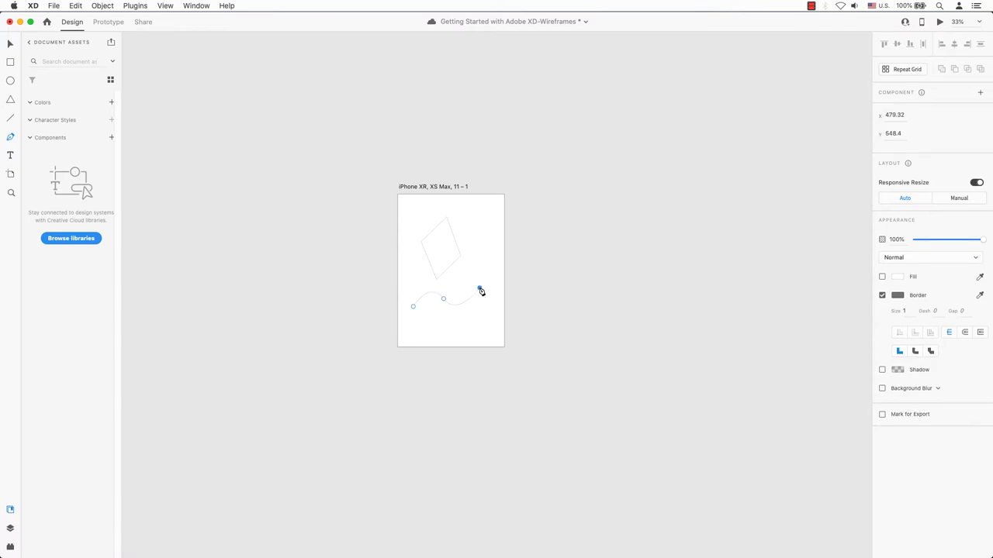
click(479, 329)
drag(439, 317, 427, 329)
drag(413, 308, 419, 301)
key(Escape)
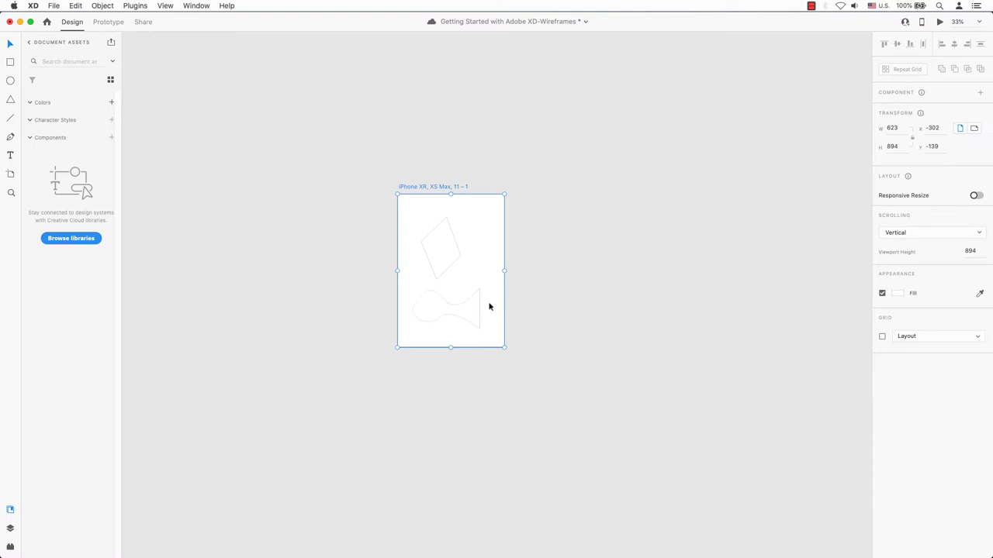
Open the fish-shaped path for point editing and shift the upper anchor point before the tail slightly.
double_click(478, 298)
click(448, 300)
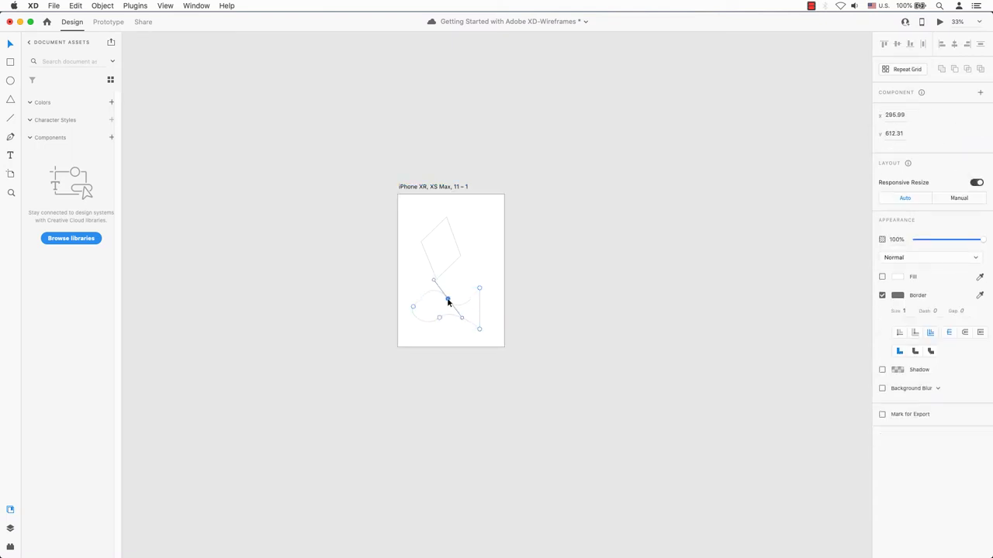
drag(447, 301, 451, 302)
Fill the fish-shaped path with red #F51C1C.
key(p)
click(900, 276)
click(845, 229)
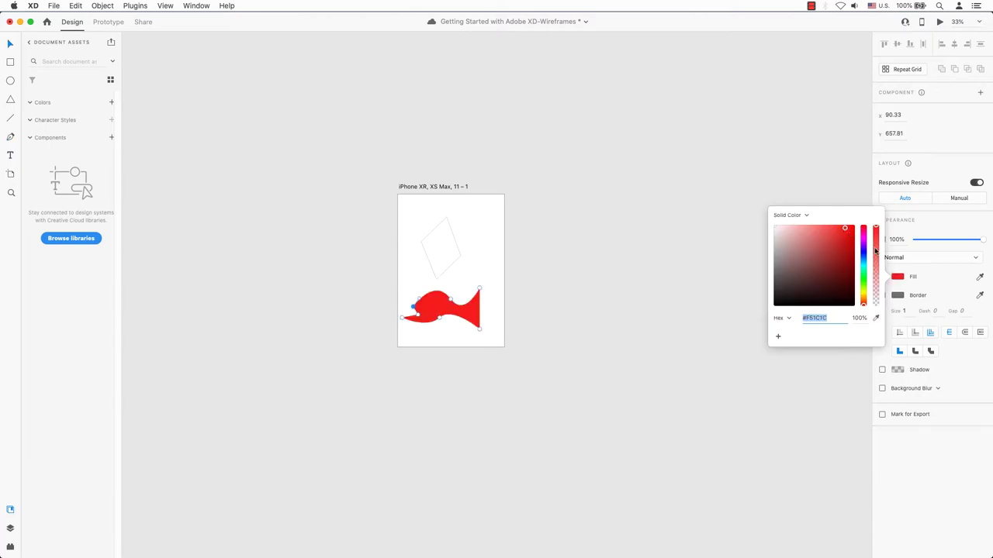
Change the fish shape's border colour to a near-black dark green.
click(937, 292)
click(898, 296)
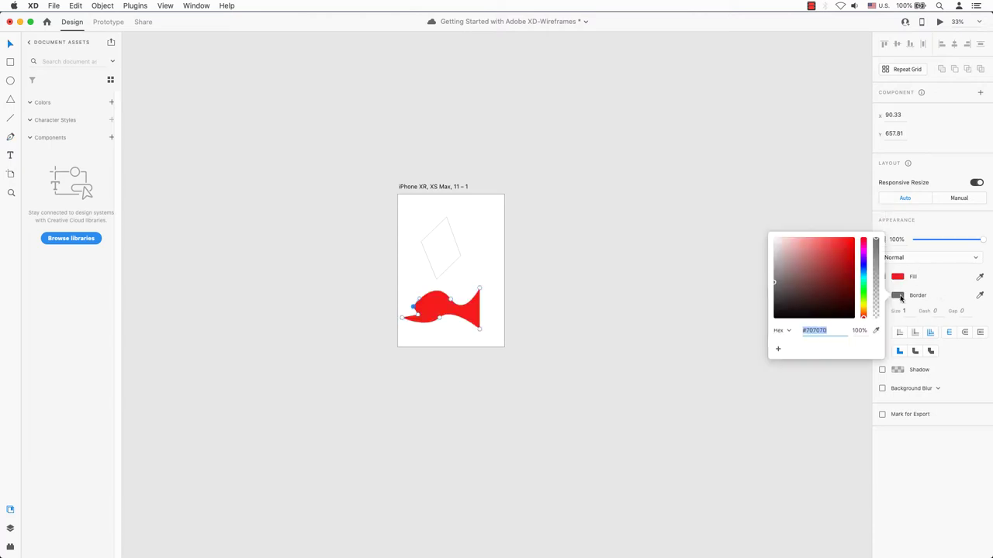
click(863, 304)
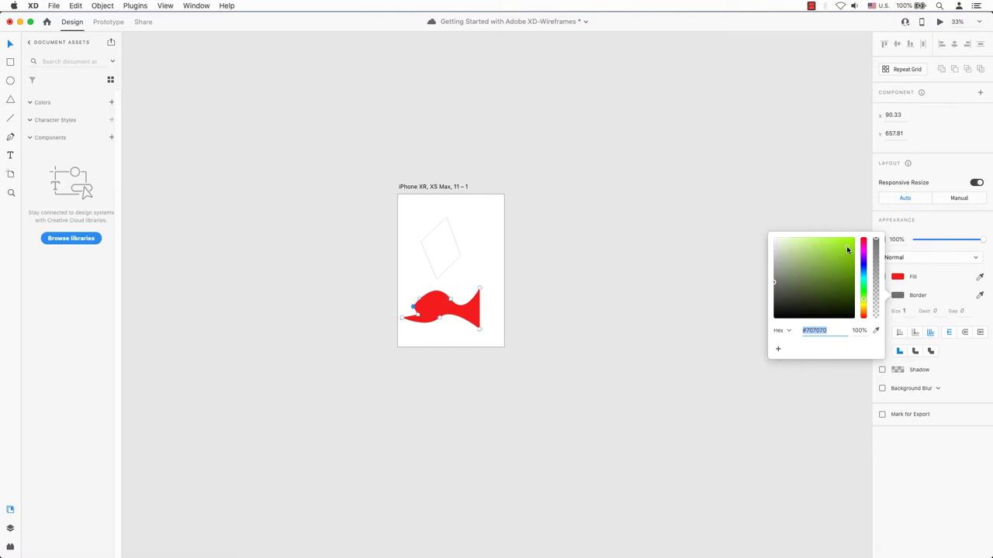
mouse_move(846, 246)
mouse_down()
mouse_move(840, 274)
mouse_move(799, 301)
mouse_move(818, 304)
mouse_up()
click(936, 287)
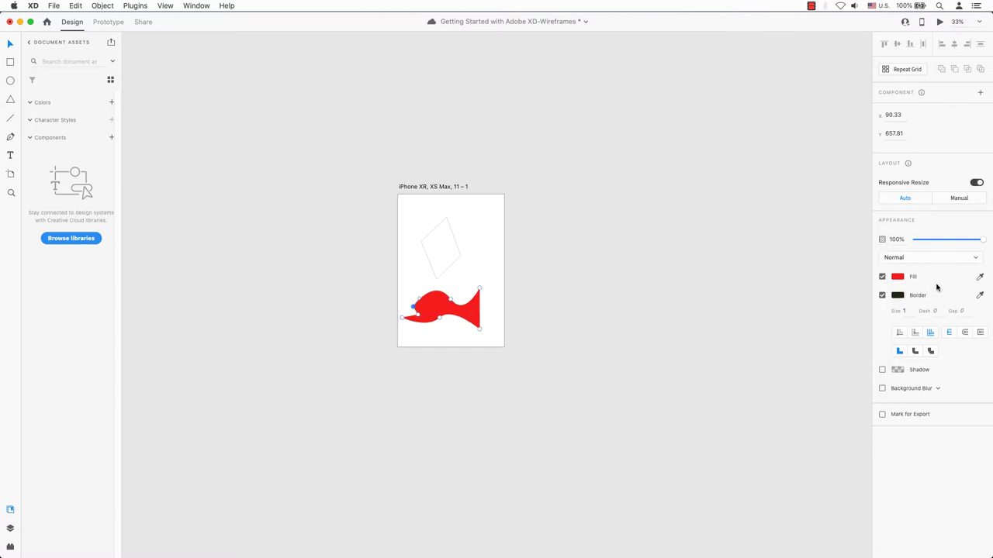
Set the fish shape's border size to 10.
click(898, 312)
text(10)
key(Return)
double_click(414, 307)
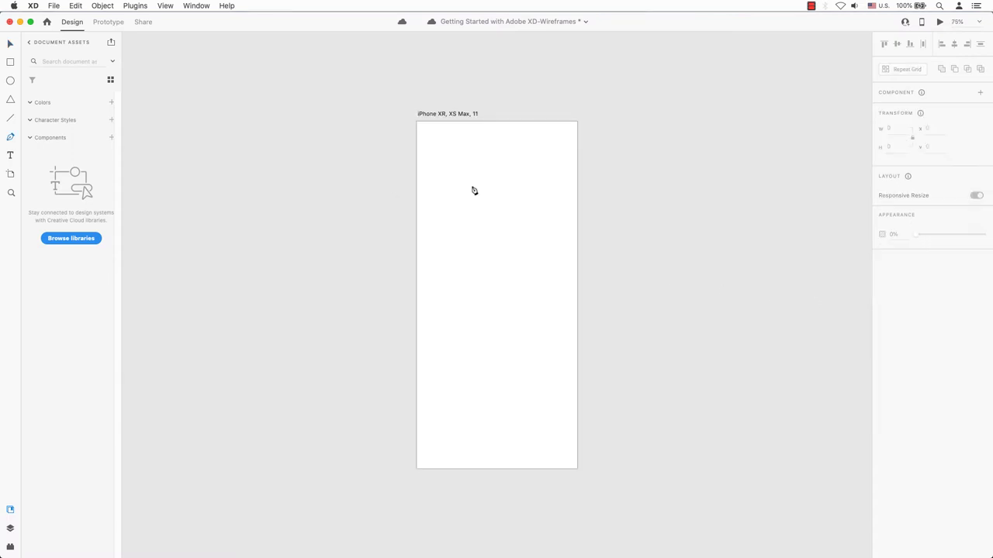
Draw a closed, nearly square outline with straight Pen tool segments in the artboard's upper part, and start another path lower down.
click(463, 177)
click(518, 177)
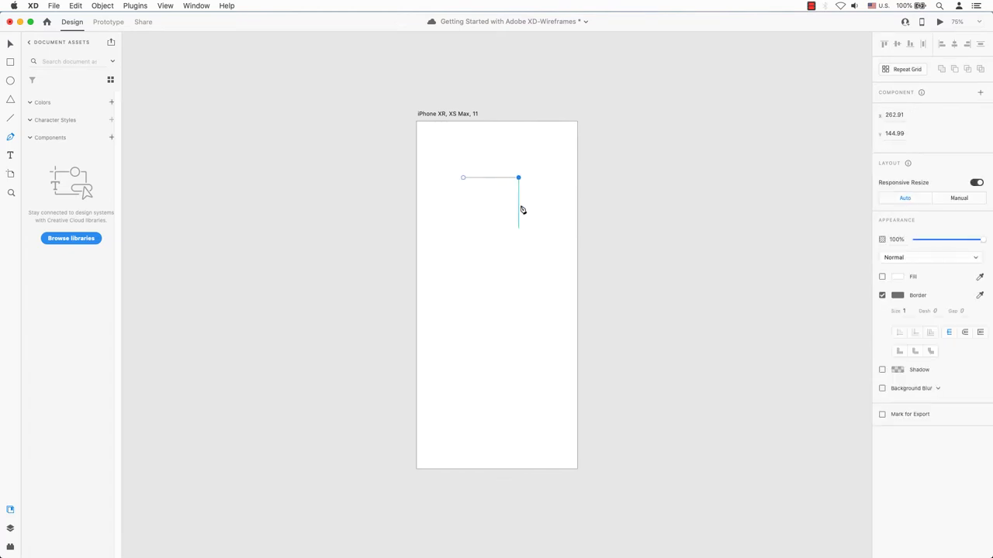
click(518, 240)
click(463, 238)
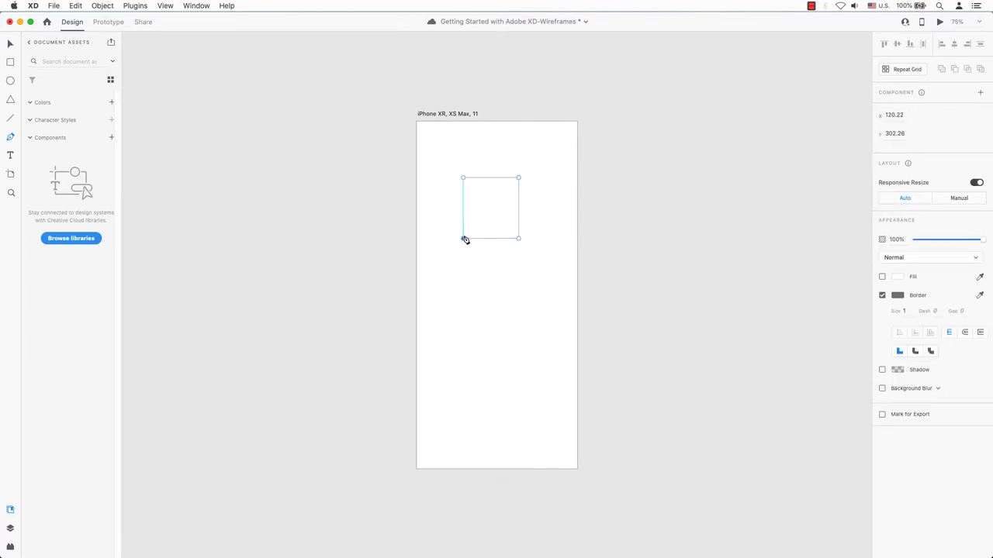
click(463, 177)
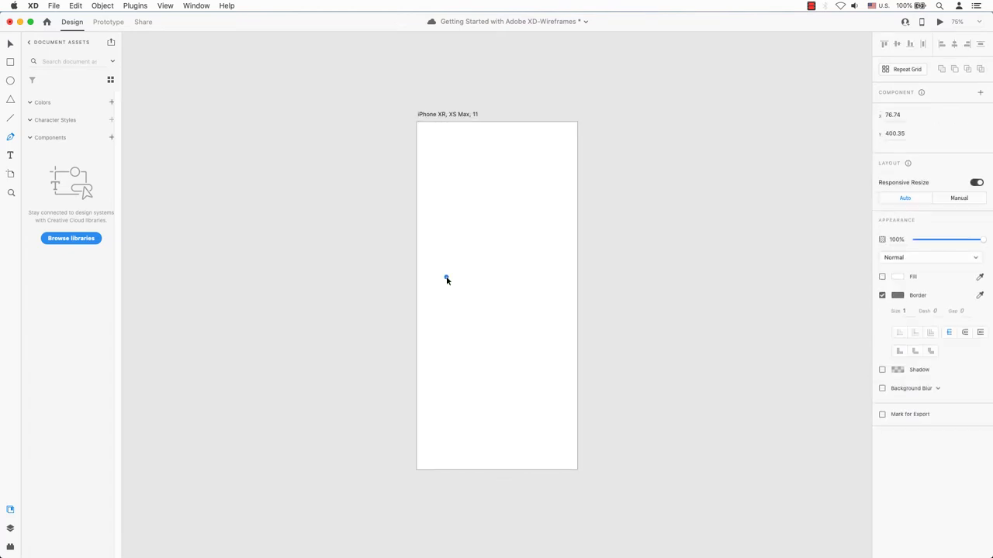
click(446, 276)
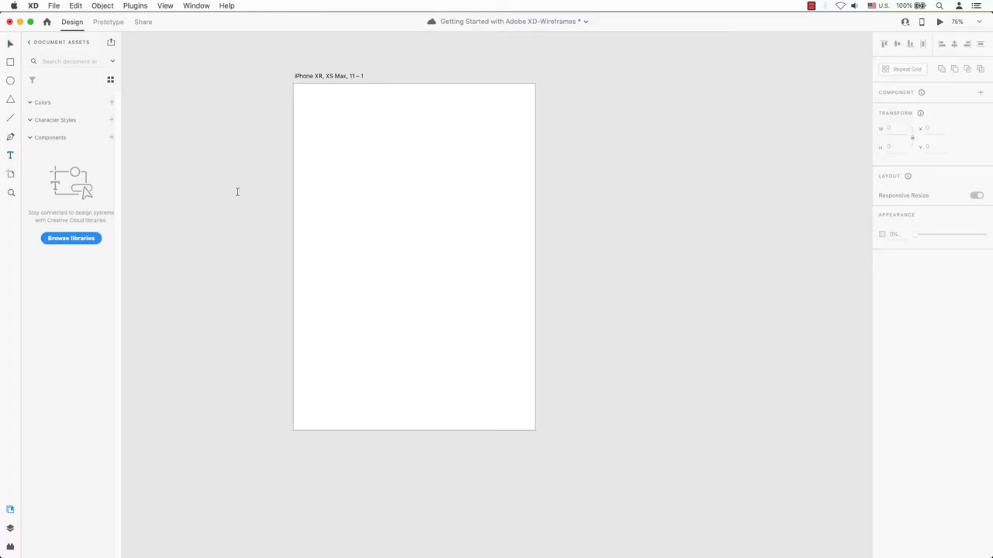
Place a point text line reading "Hi we are using Adobe XD, an Adobe CC product" in the upper half of the artboard.
click(321, 204)
key(super+v)
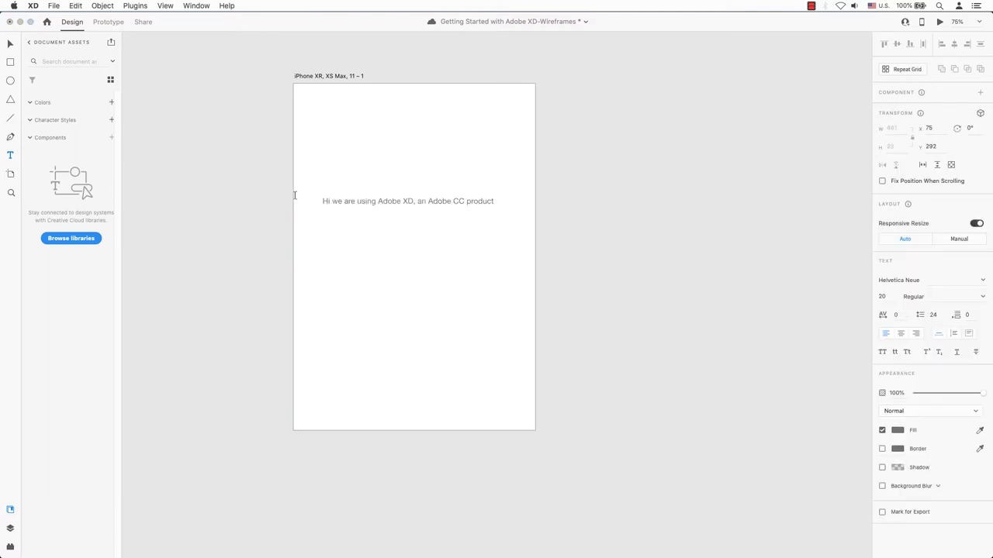
click(11, 156)
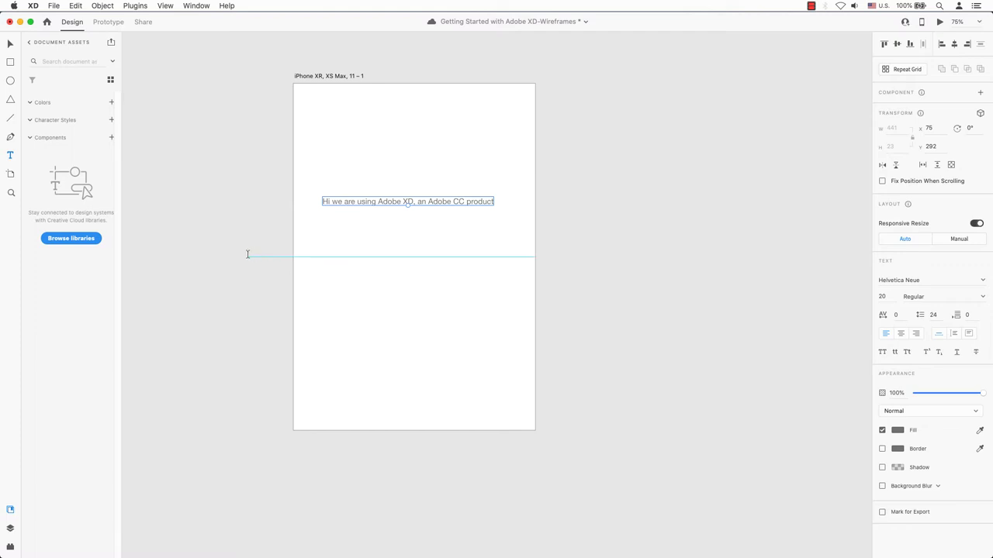
Create a text box about 431 wide below the line and paste the sentence into it twice, separated by a blank line, the second in bold.
drag(333, 257, 500, 327)
key(super+v)
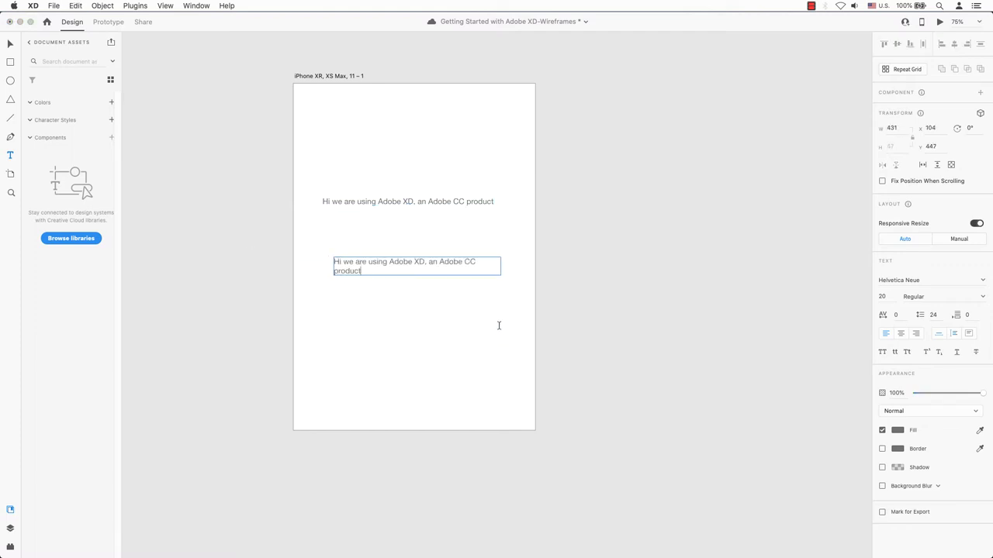
key(Return)
key(Return)
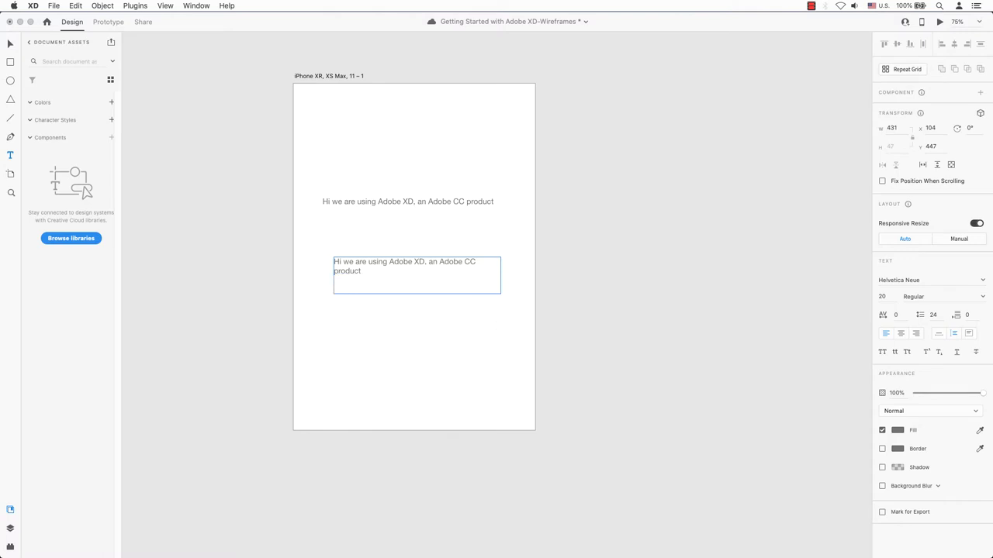
key(super+b)
key(super+v)
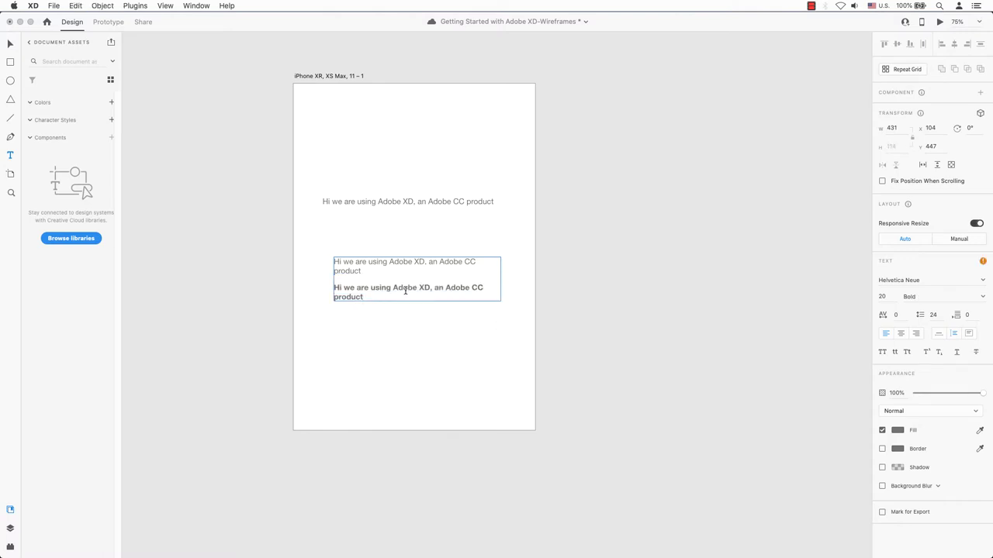
key(Escape)
Enlarge the upper point text line and resize the text box below it to about 340 × 278.
click(427, 198)
drag(408, 205, 411, 210)
click(435, 266)
mouse_move(421, 302)
mouse_down()
mouse_move(419, 317)
mouse_move(416, 308)
mouse_up()
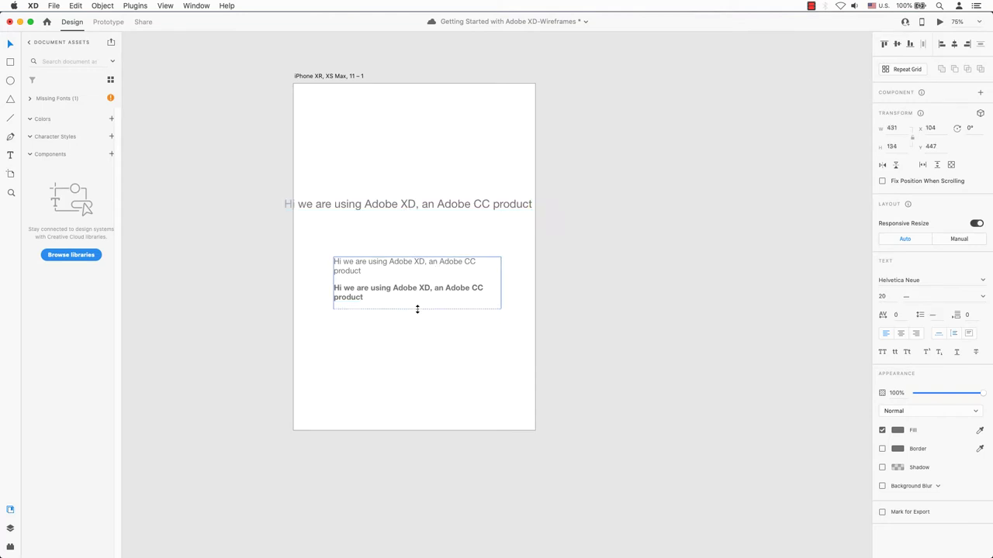
drag(500, 308, 466, 365)
Select all the text inside the lower text box and change its fill colour to red.
key(Return)
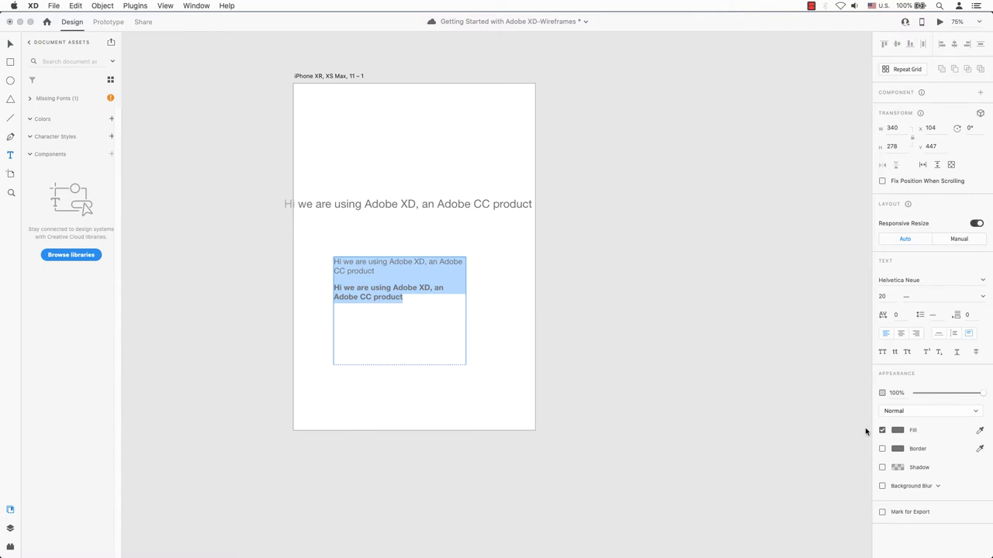
click(898, 431)
click(843, 382)
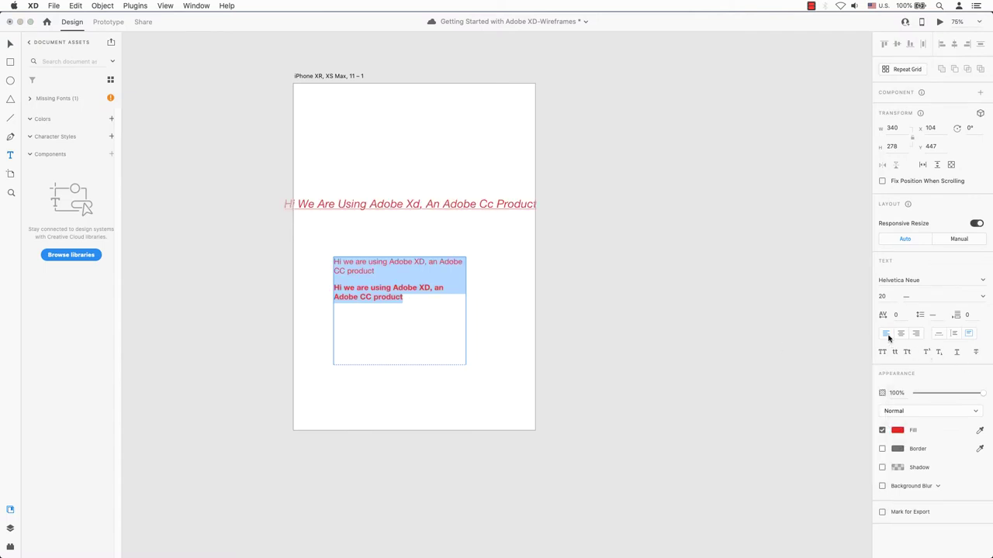
Try centre and right alignment and the text sizing modes on the lower text box, ending with fixed size and left alignment.
click(900, 333)
click(915, 334)
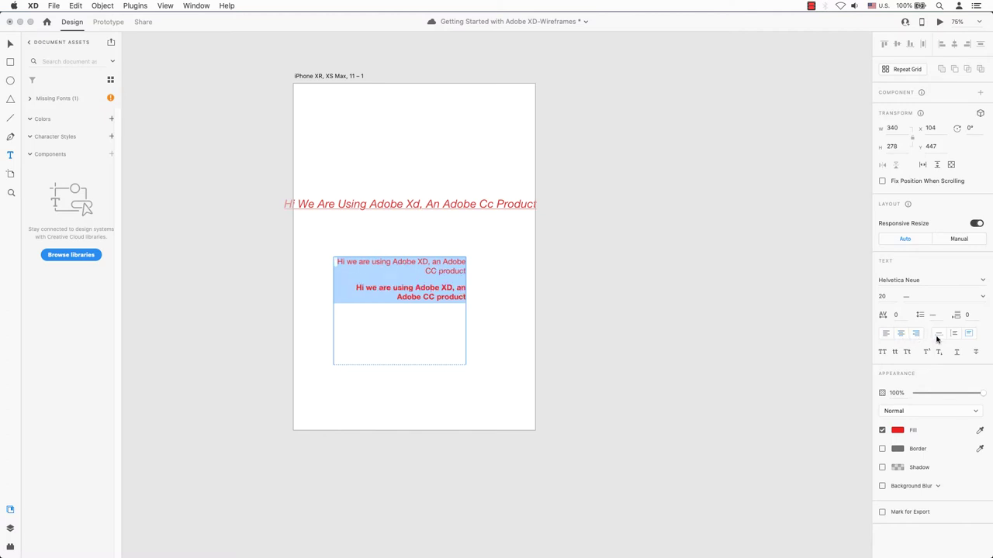
click(939, 335)
click(954, 334)
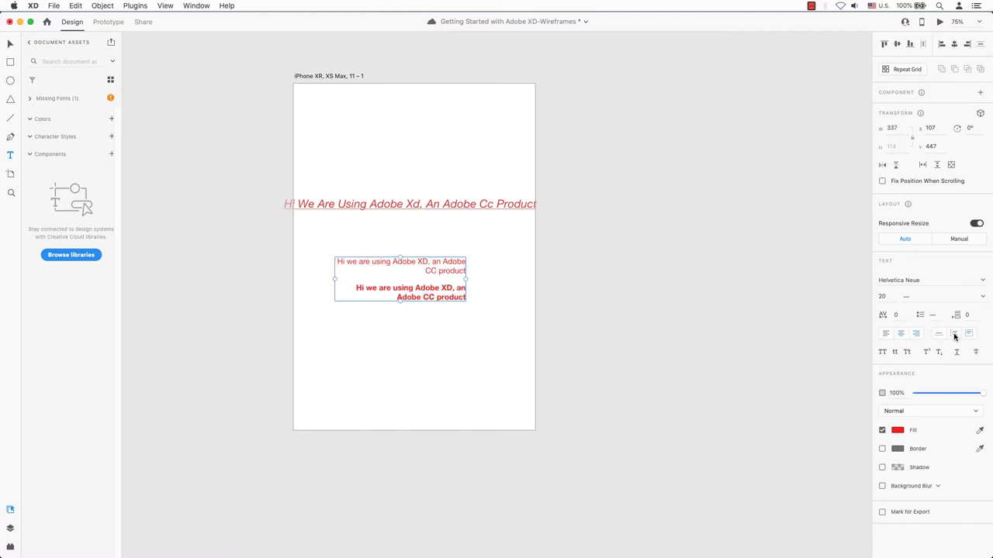
click(968, 333)
click(900, 333)
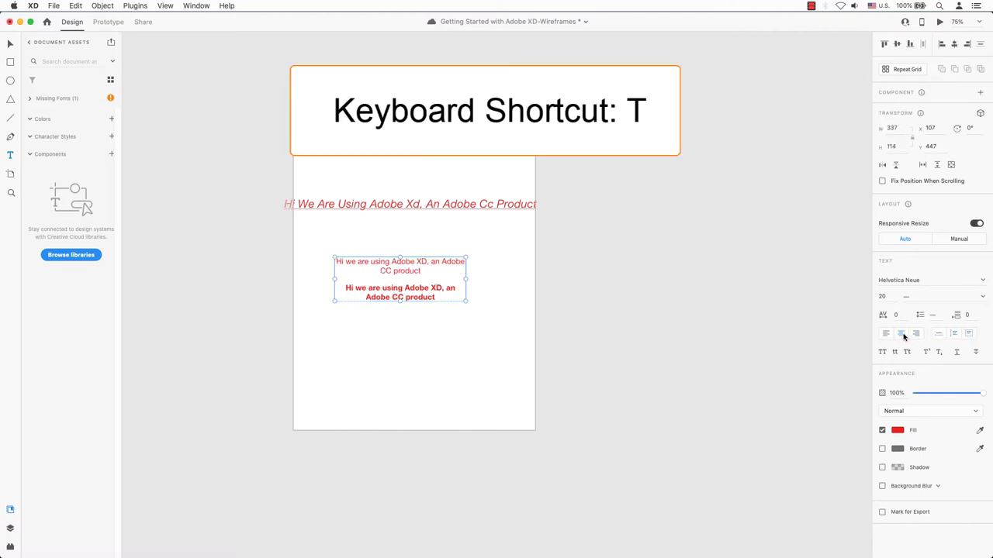
click(885, 334)
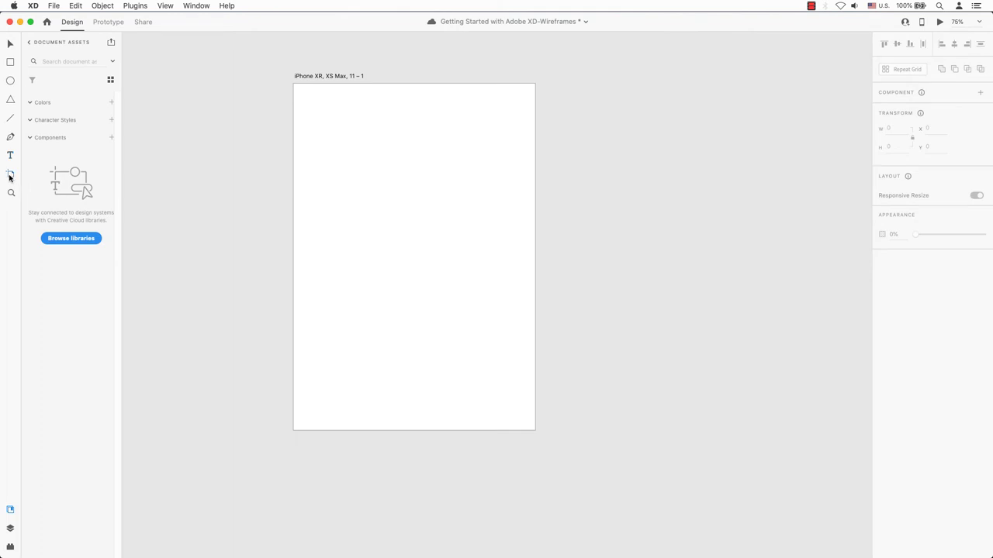
Add two 414 × 896 iPhone XR artboards to the right of the existing one with the Artboard tool.
click(10, 175)
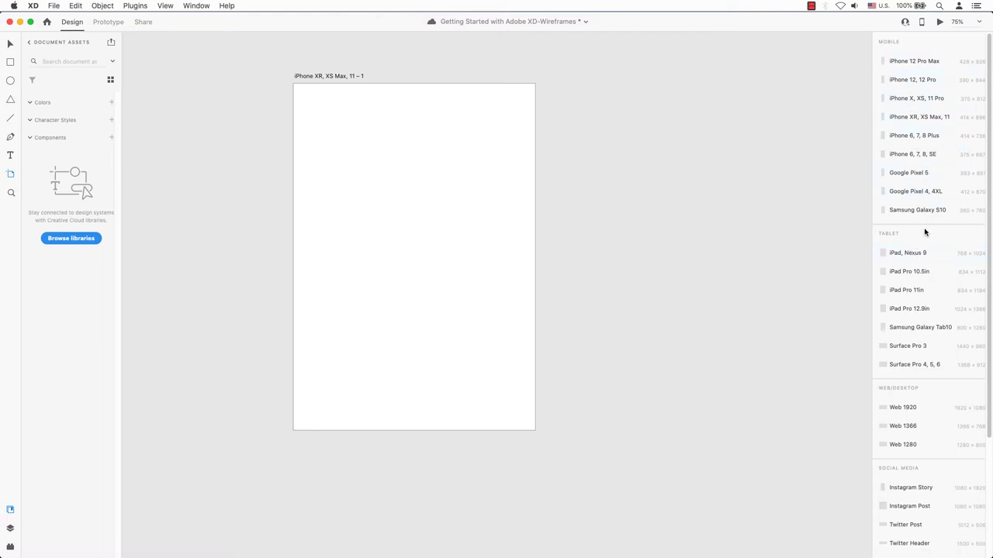
click(613, 86)
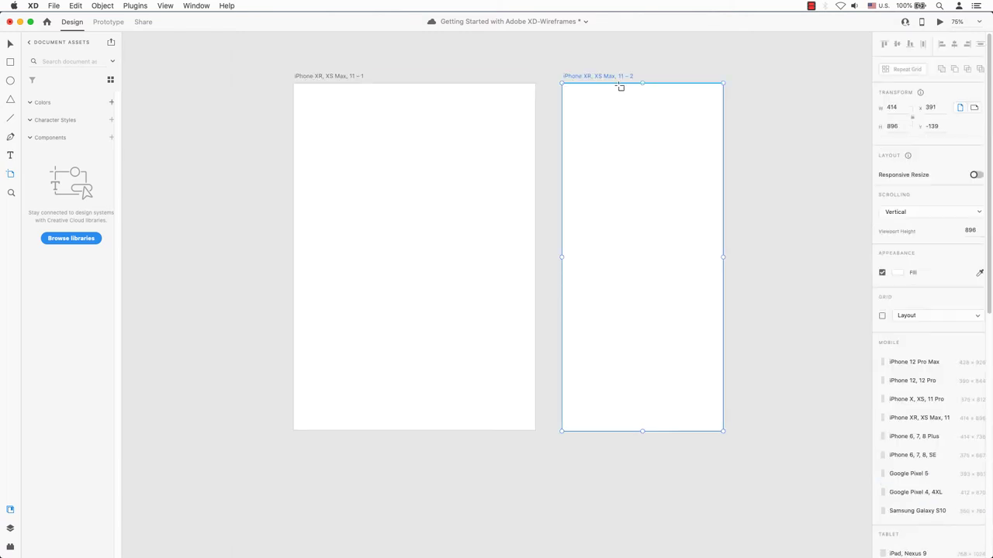
click(748, 84)
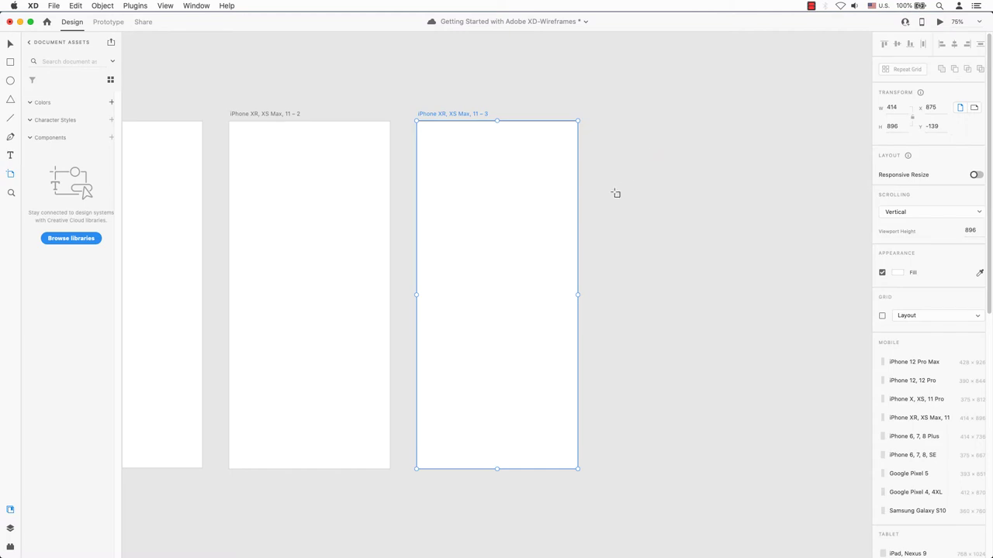
Rename the wide first artboard as Home.
drag(525, 220, 749, 212)
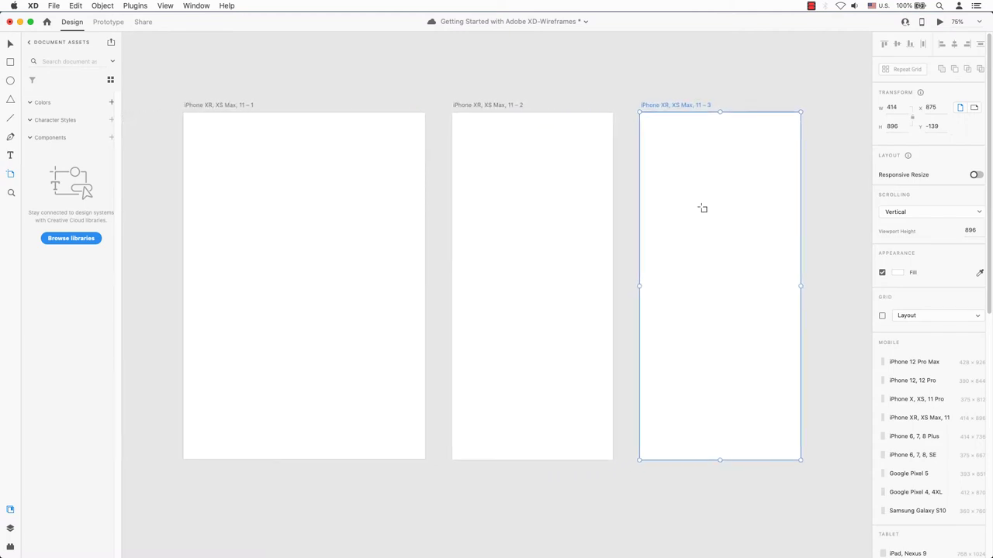
double_click(212, 104)
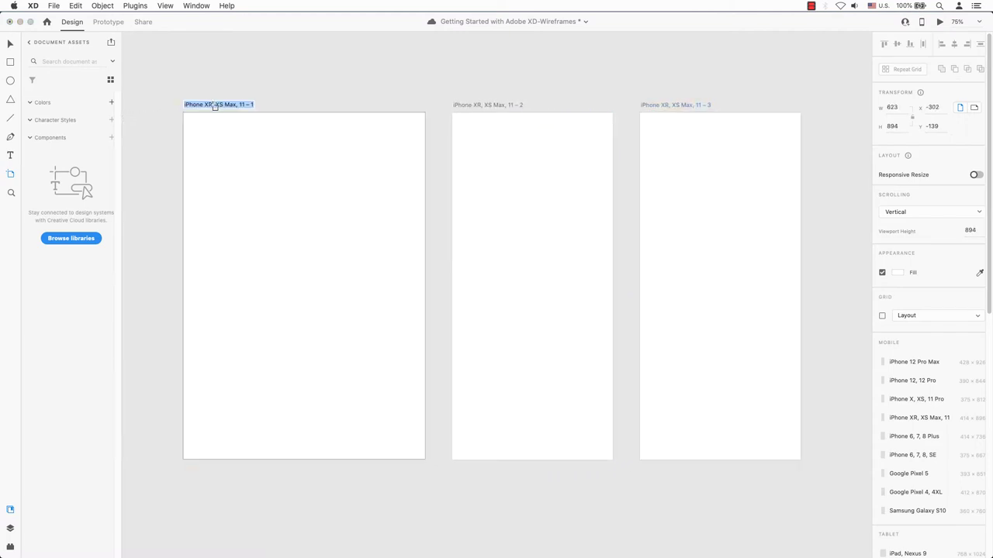
text(Home)
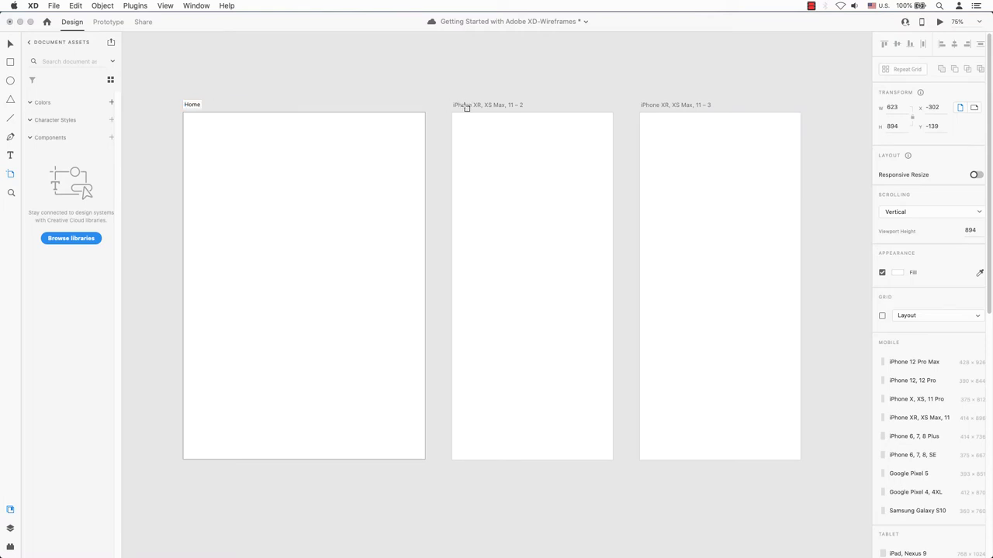
key(Return)
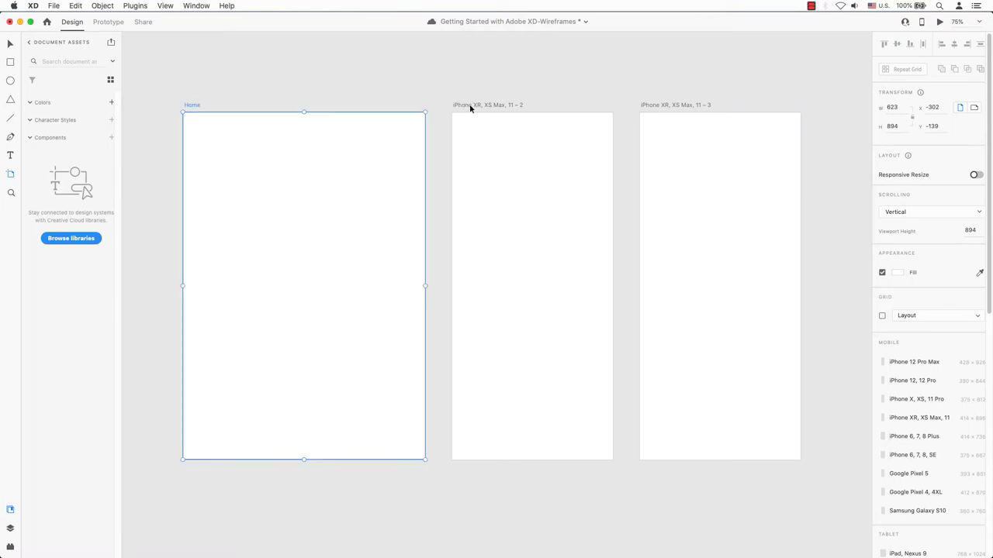
Add a 414 × 896 iPhone XR artboard to the left of Home and name it about.
click(483, 119)
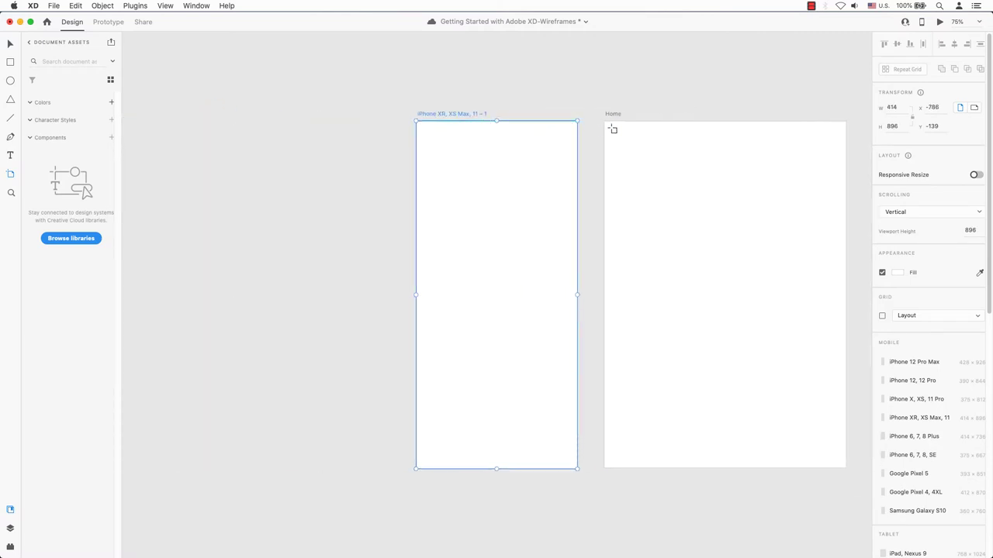
double_click(452, 113)
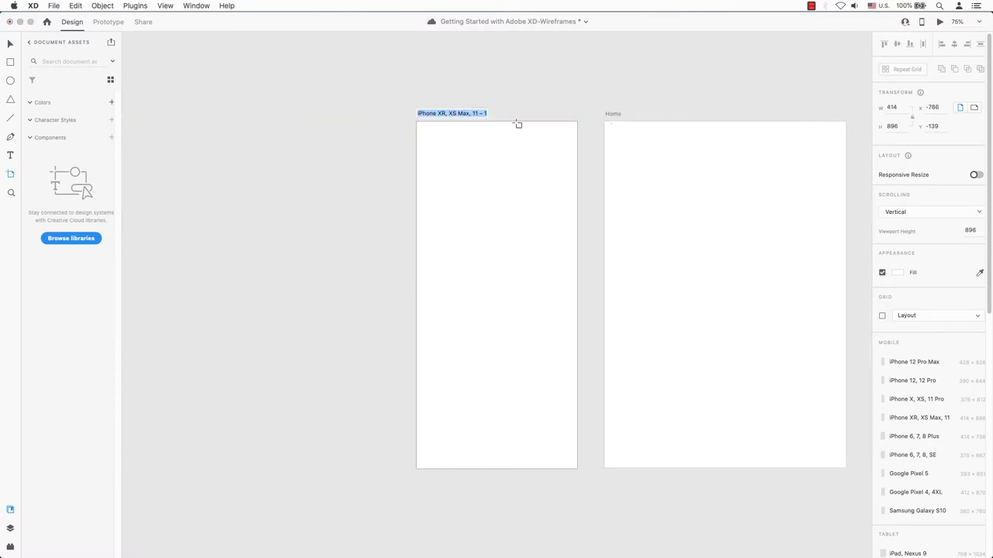
text(about)
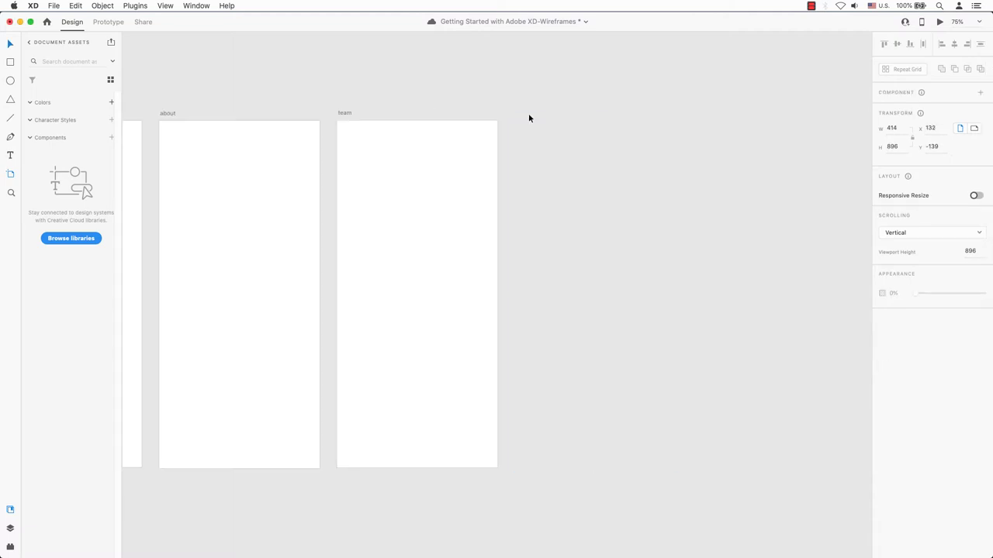
Delete the team artboard and add a new 414 × 896 iPhone XR artboard to the right of about.
click(528, 115)
click(12, 176)
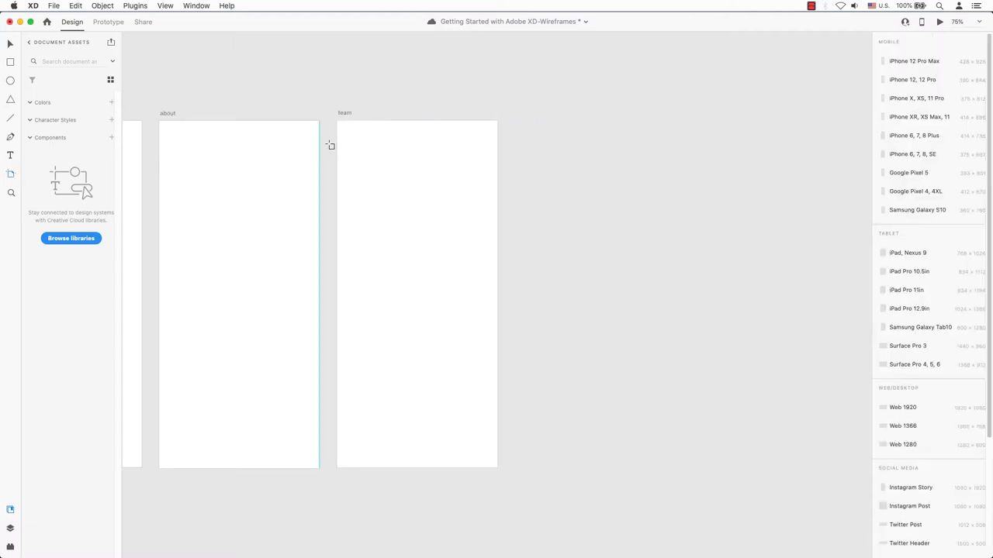
click(345, 115)
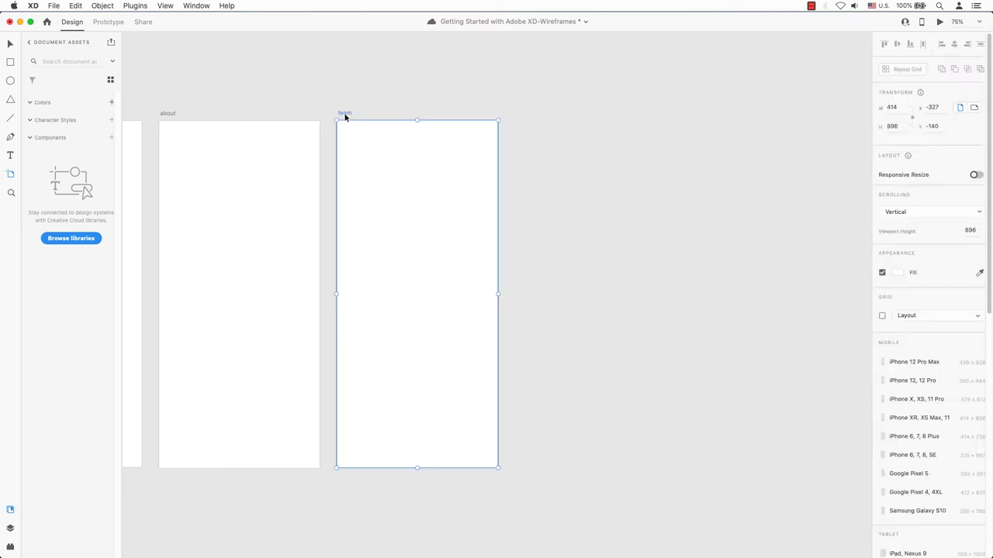
key(Delete)
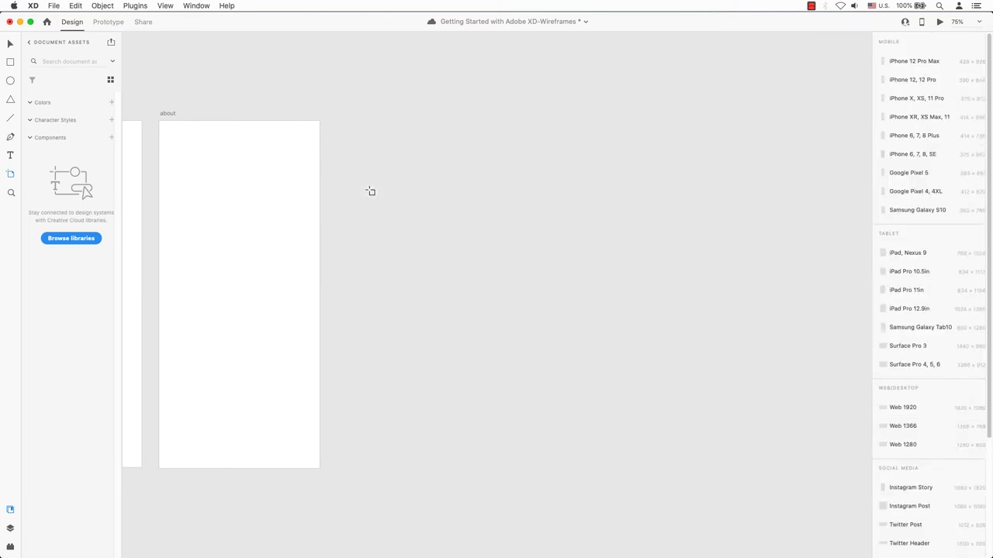
drag(411, 217, 645, 225)
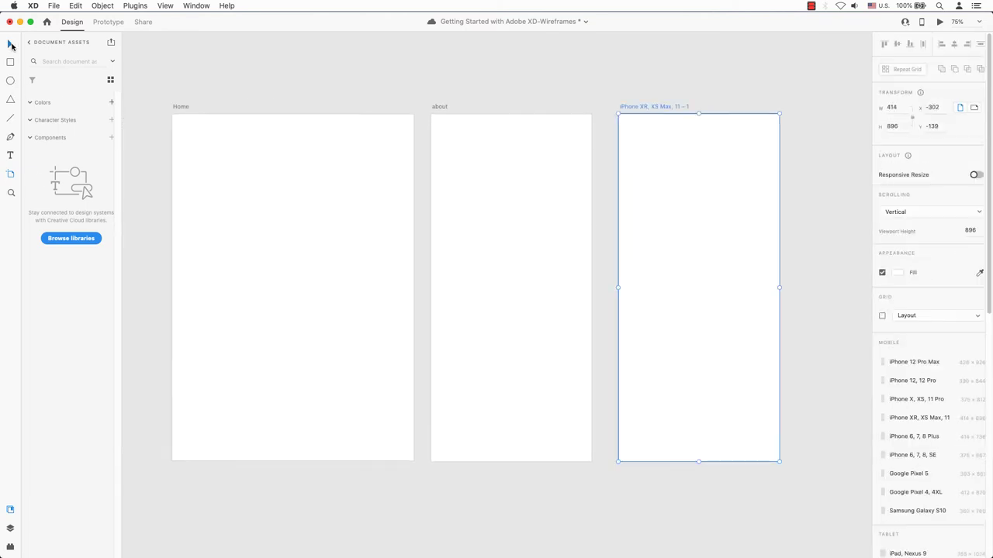
Delete the about artboard and the iPhone XR artboard beside it together, keeping only Home.
click(12, 46)
drag(510, 78, 715, 251)
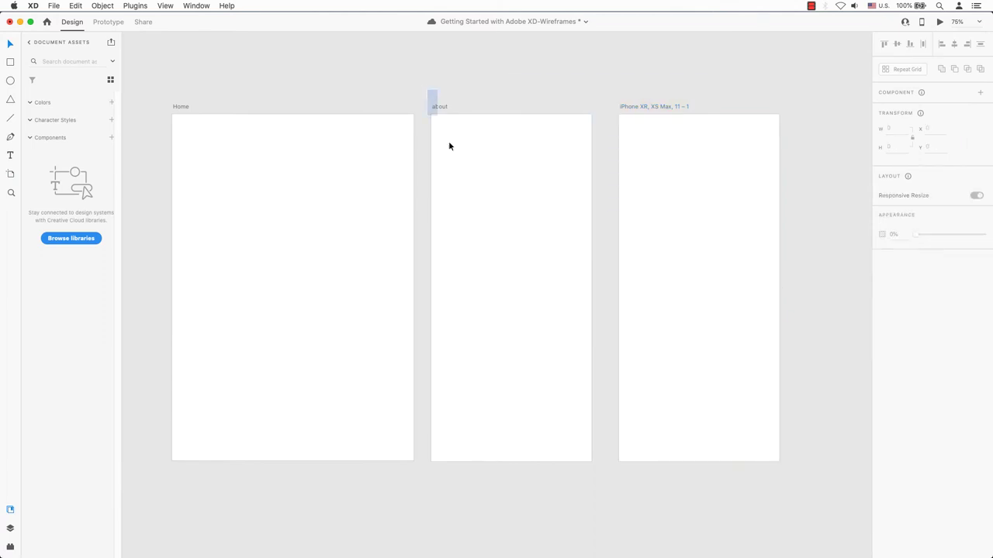
drag(448, 146, 816, 483)
key(Delete)
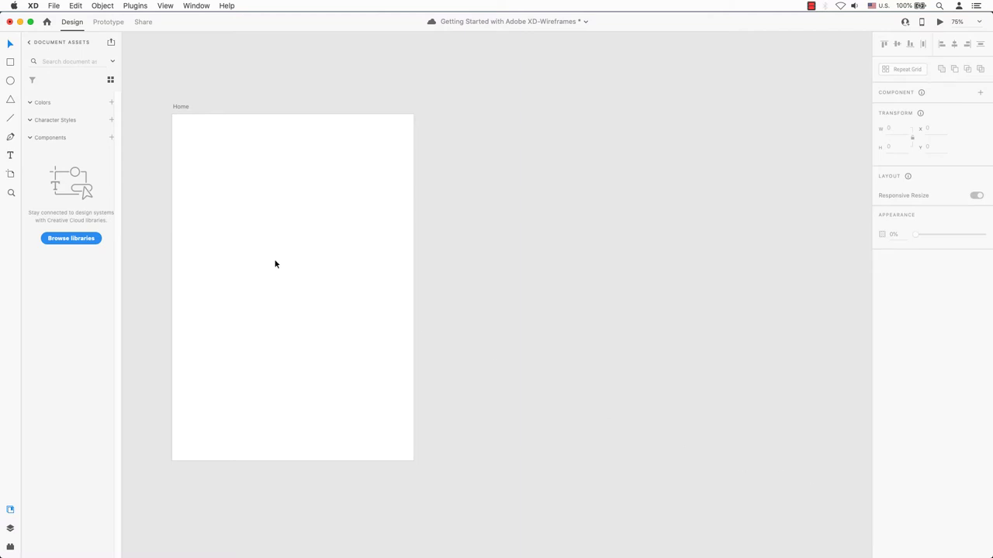
Resize the Home artboard by its edges to about 1846 × 1083.
click(297, 288)
drag(415, 287, 793, 301)
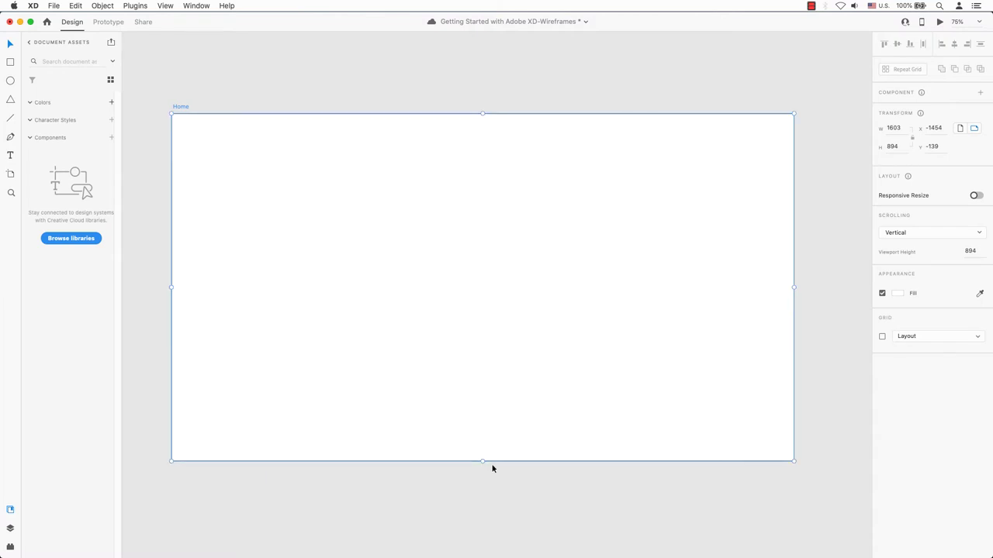
drag(482, 462, 483, 555)
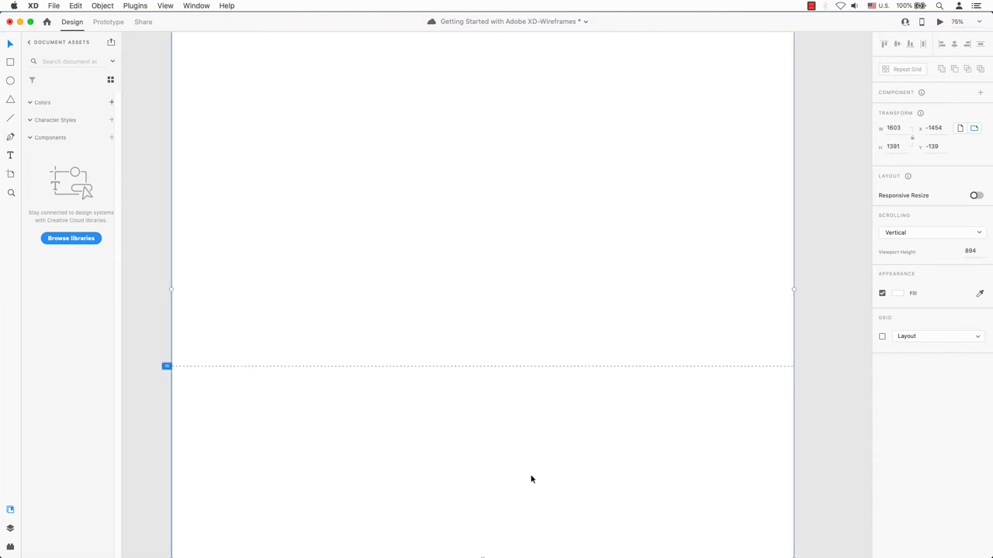
key(super+minus)
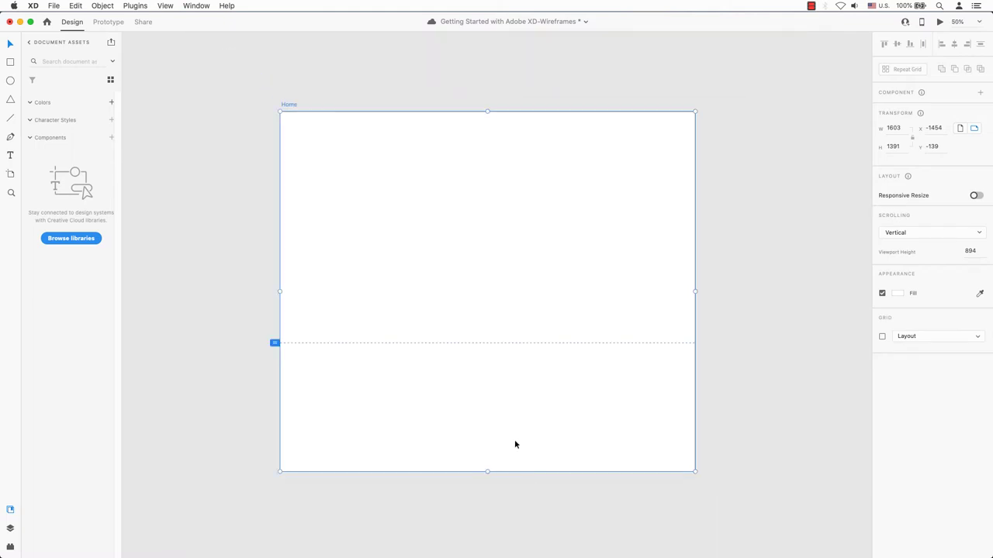
drag(487, 471, 485, 392)
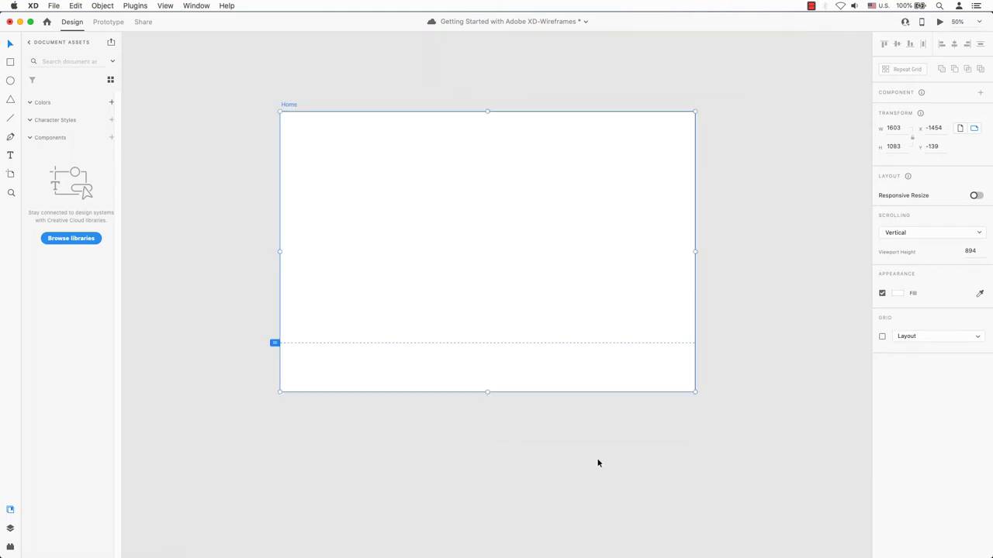
click(597, 463)
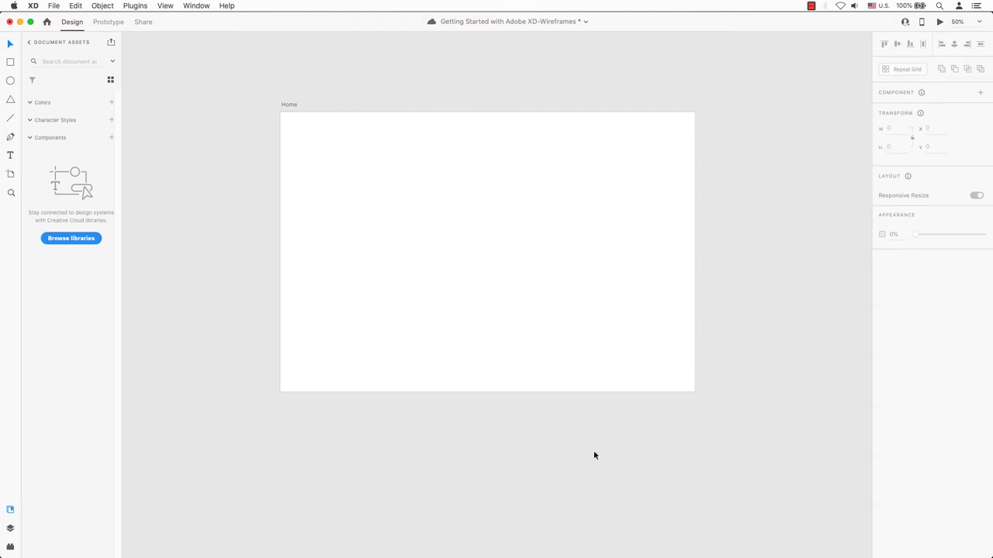
click(339, 266)
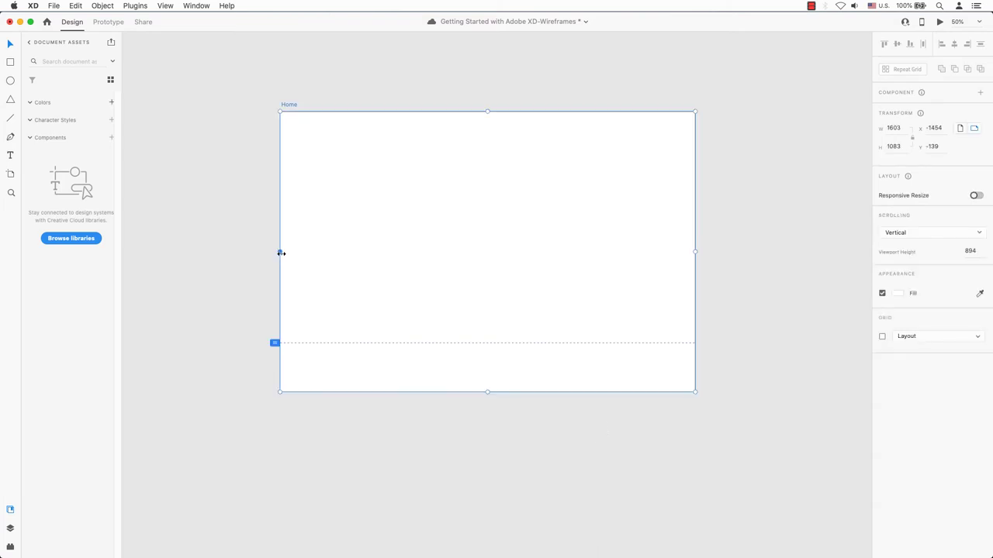
drag(279, 253, 217, 242)
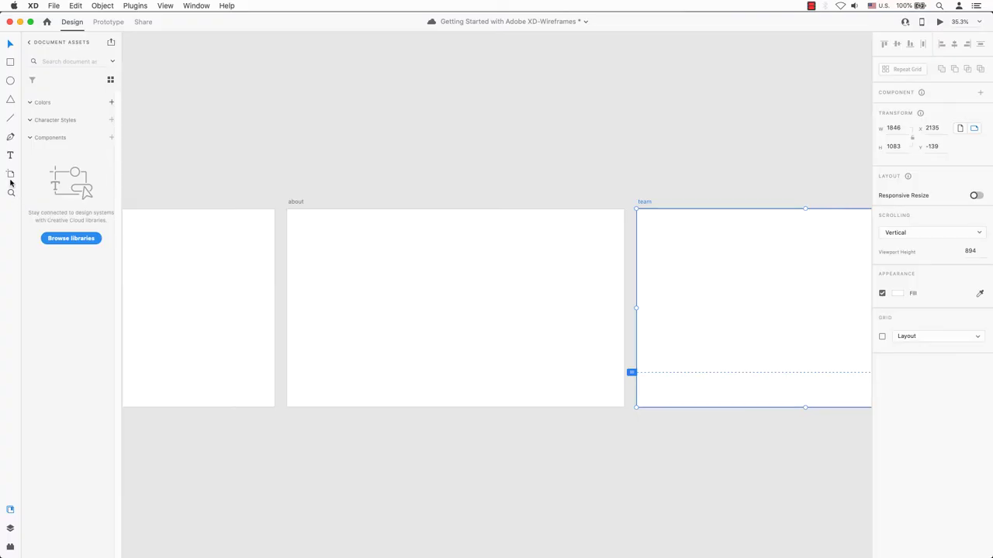
Magnify the about artboard to 75% with the Zoom tool and pan across it.
click(11, 193)
click(383, 294)
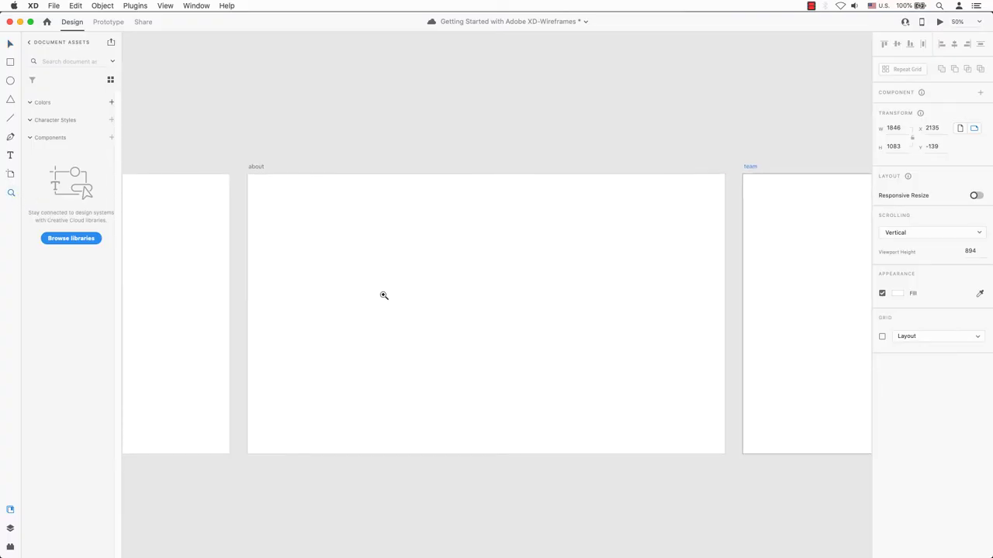
click(383, 295)
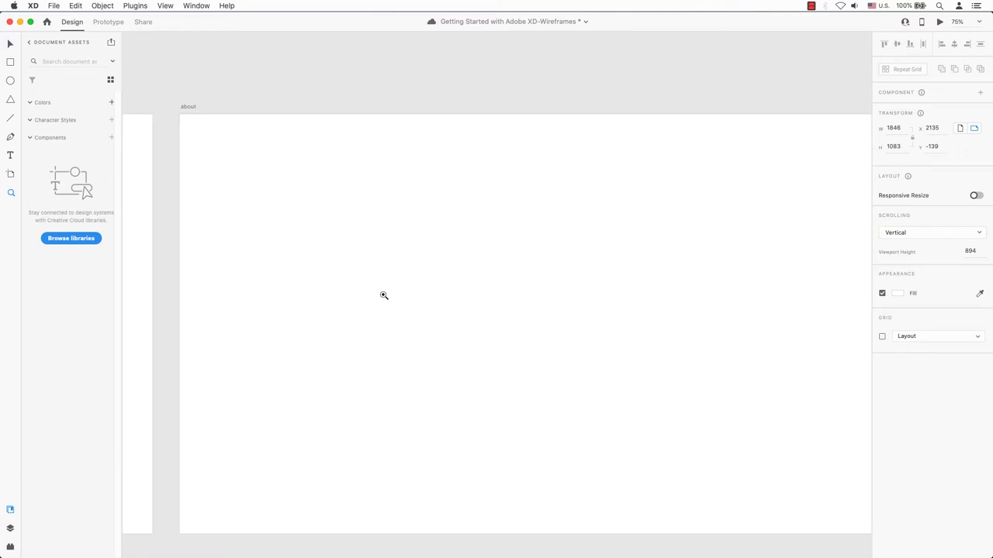
drag(694, 312, 623, 289)
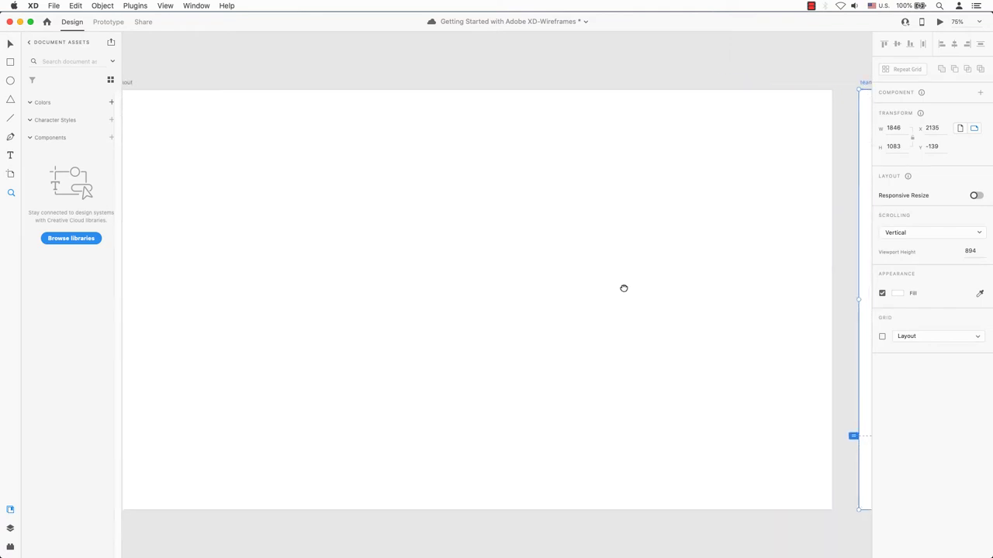
mouse_move(528, 278)
mouse_down()
mouse_move(547, 317)
mouse_move(534, 331)
mouse_move(536, 302)
mouse_move(514, 286)
mouse_up()
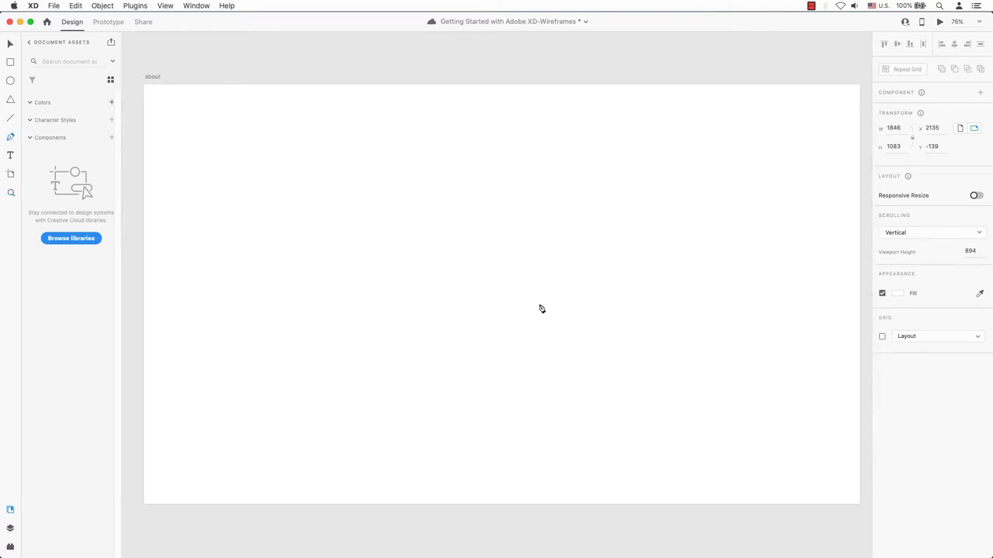
Try stepwise zooming, fitting all artboards in view, and the 100% and 200% zoom levels.
key(super+minus)
key(super+plus)
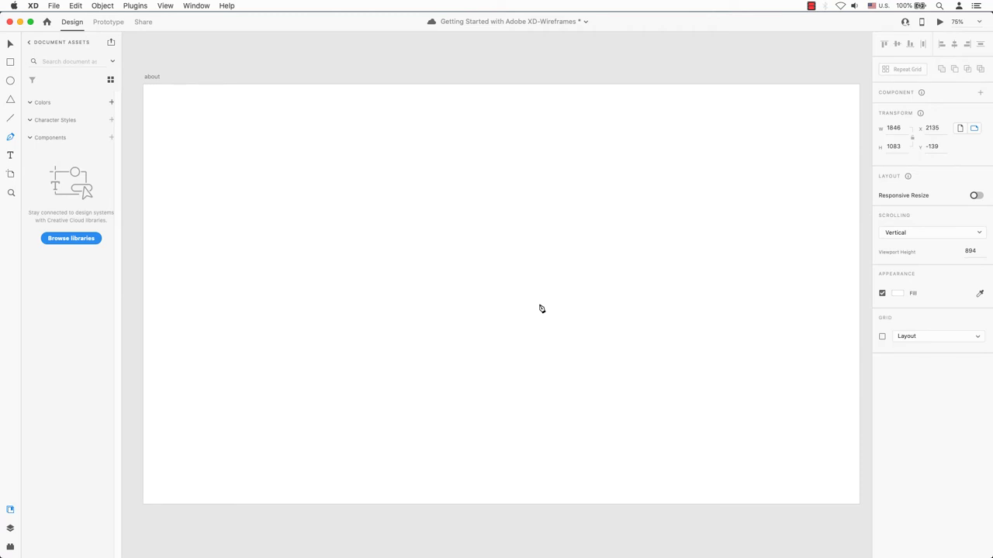
key(super+0)
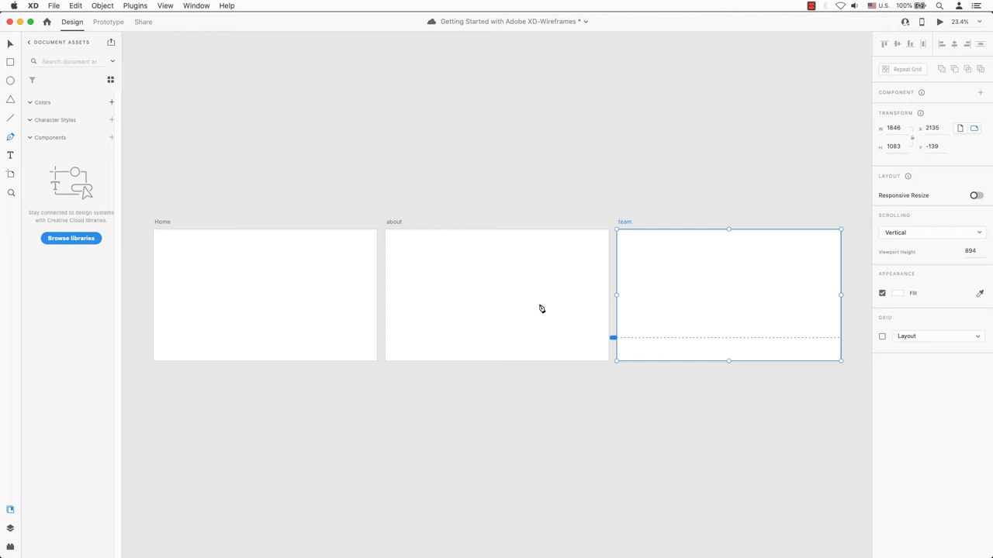
key(super+1)
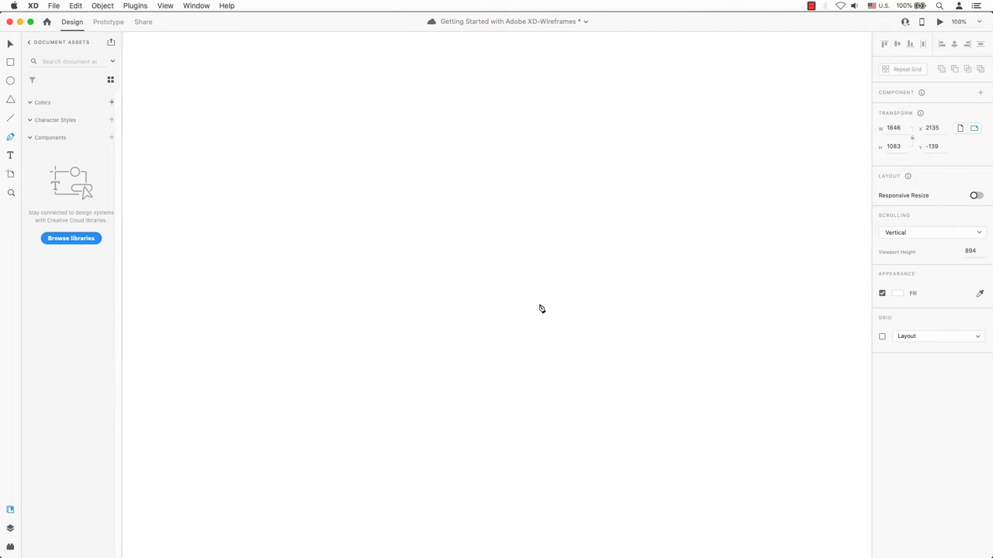
key(super+minus)
key(super+minus)
key(super+minus)
key(super+minus)
key(super+minus)
key(super+minus)
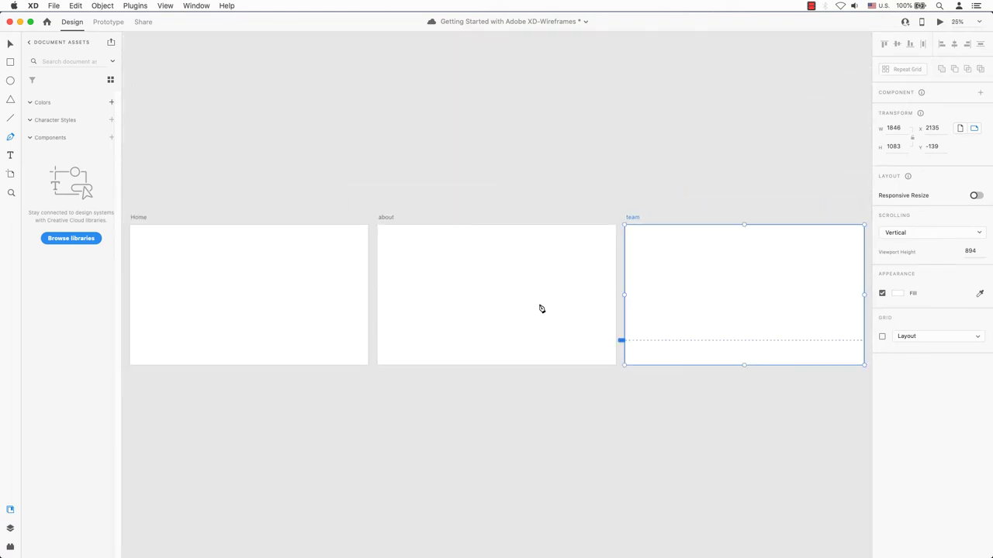
key(super+2)
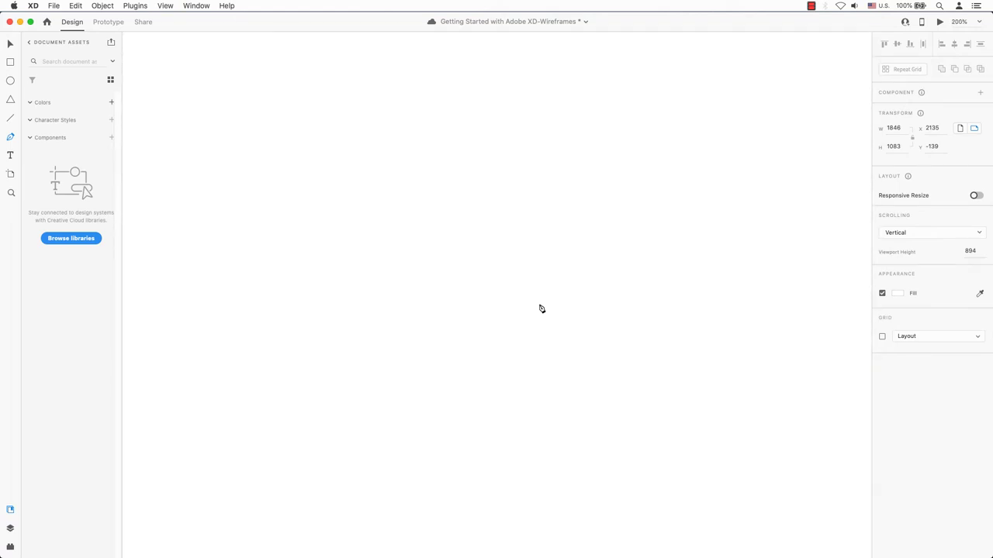
key(super+0)
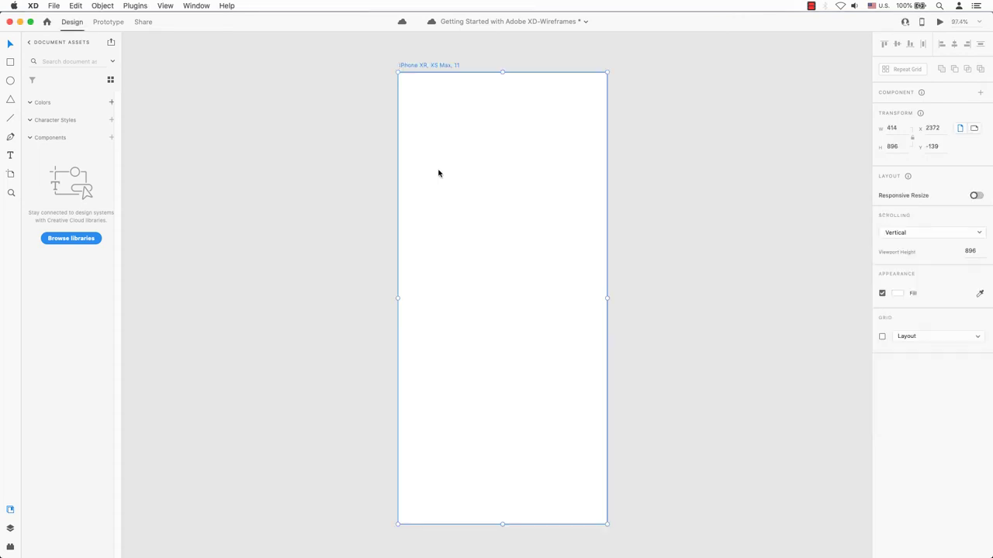
Open the web page of the Wireframes UI kit and look through its mobile and web kit previews.
click(54, 6)
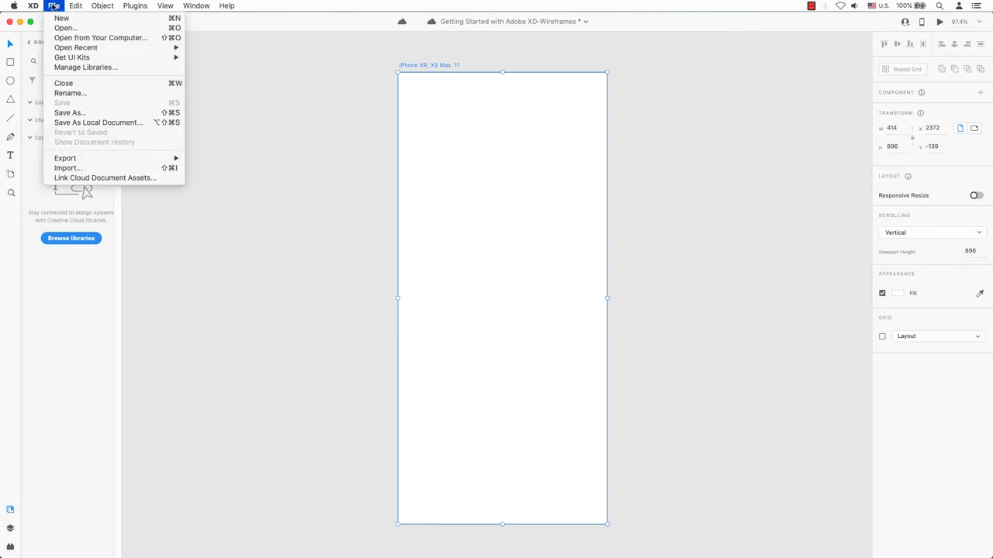
mouse_move(85, 59)
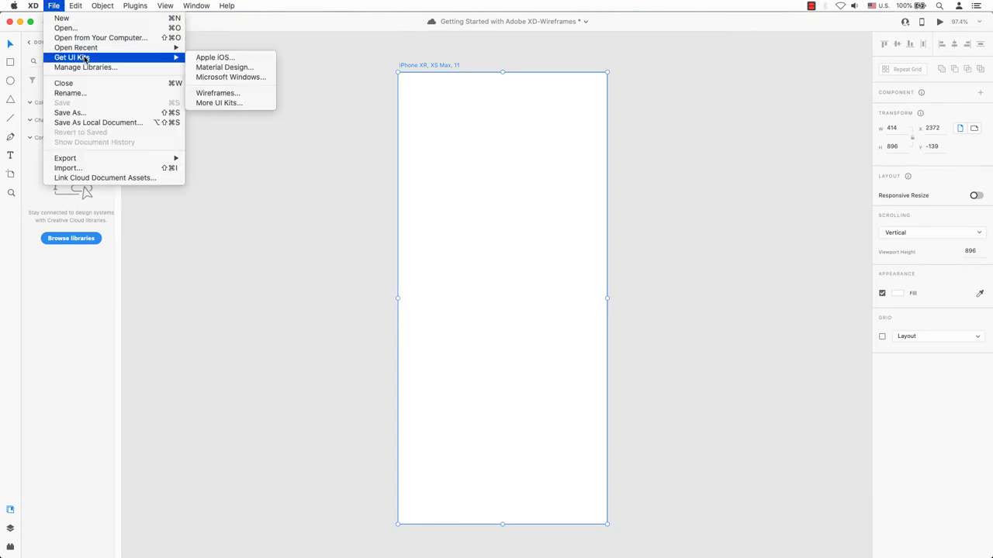
click(242, 93)
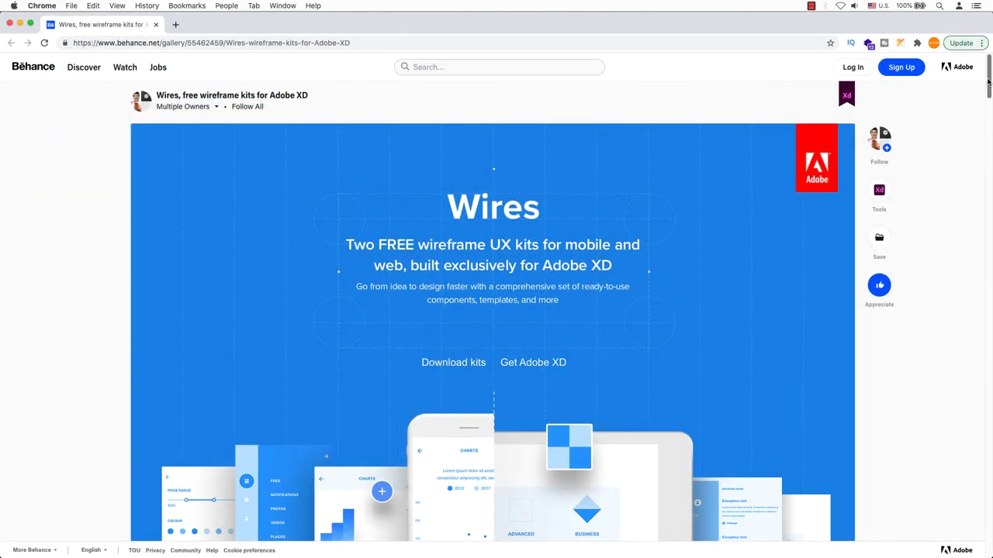
scroll(980, 108, down, 5)
scroll(981, 109, down, 10)
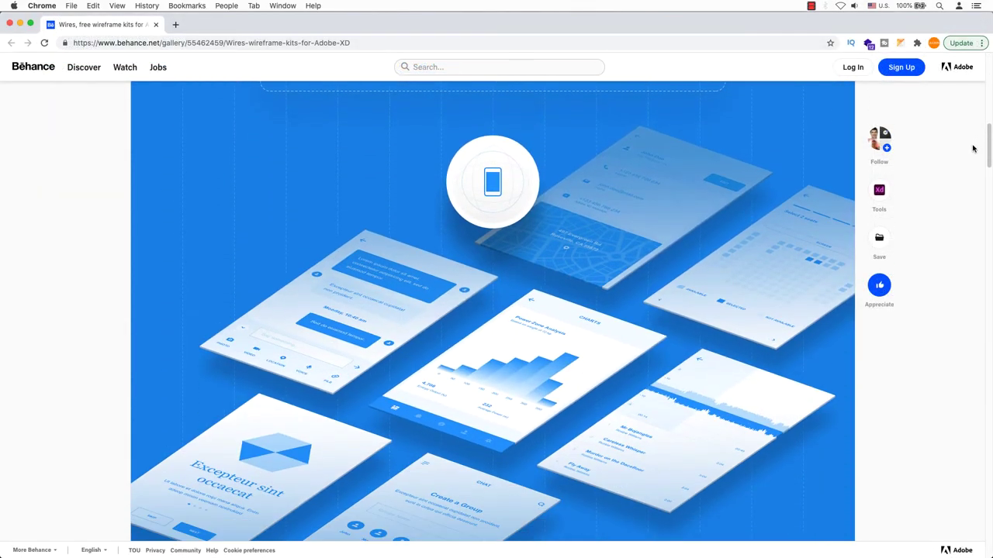
scroll(966, 184, down, 10)
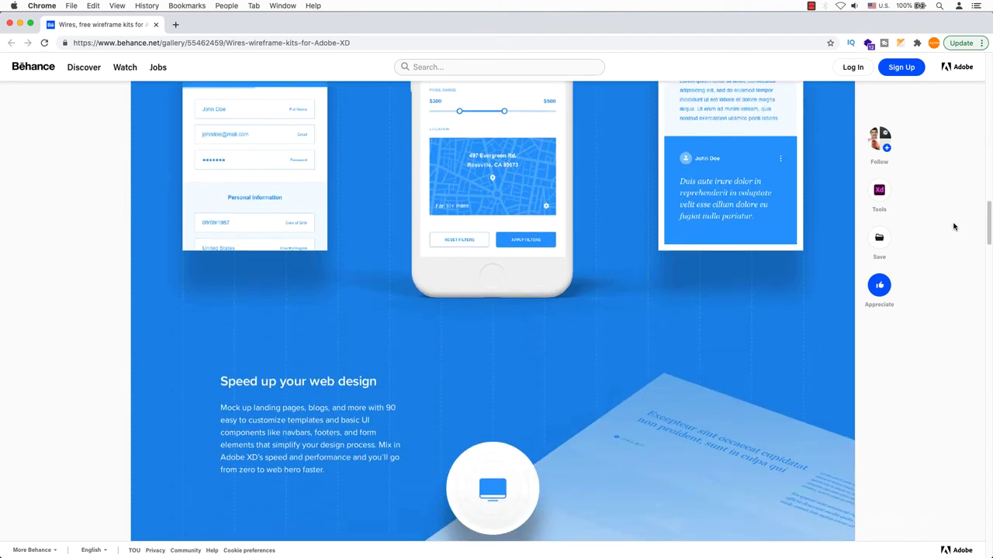
scroll(948, 250, down, 10)
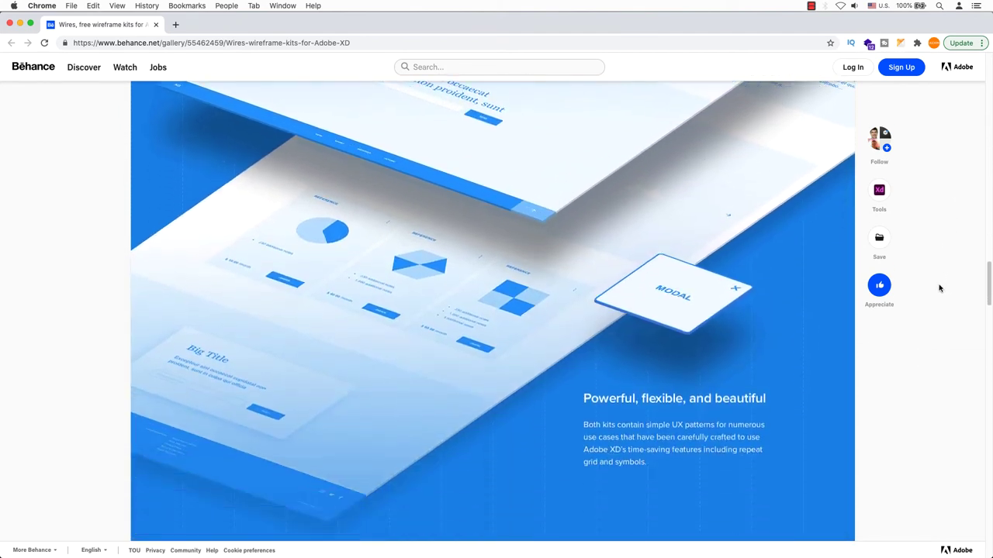
scroll(931, 365, down, 10)
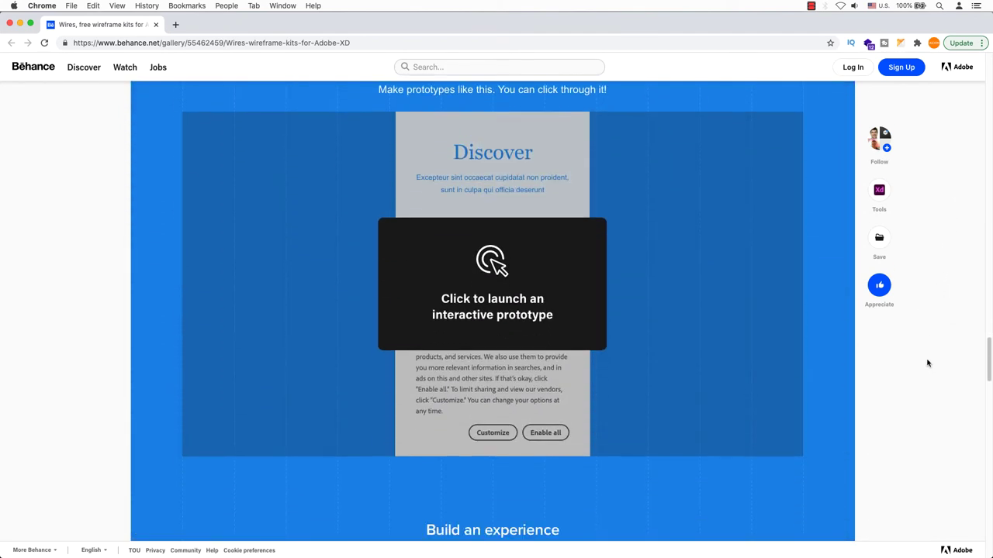
scroll(927, 403, down, 5)
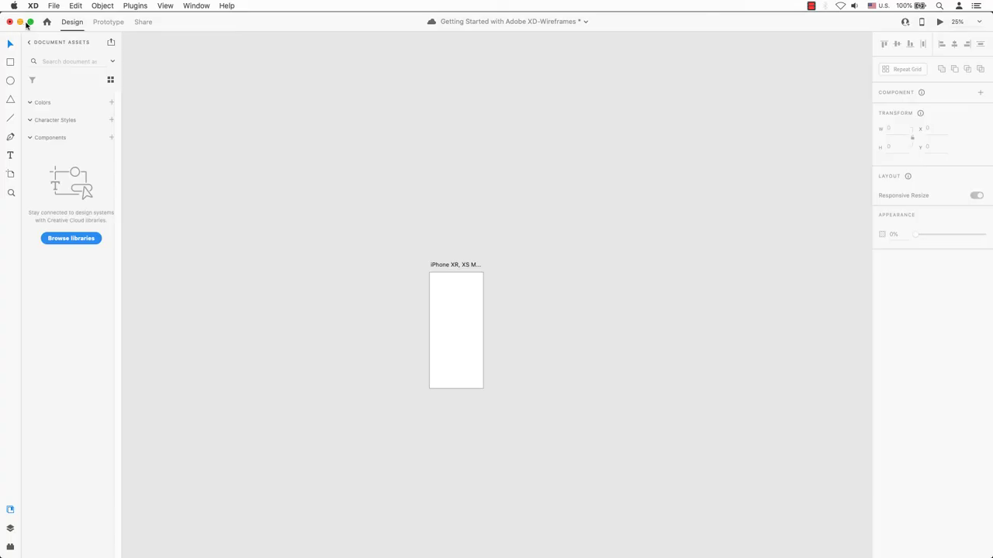
Import 1.jpg and move it sideways so its first phone sketch lies over the iPhone XR artboard.
click(53, 6)
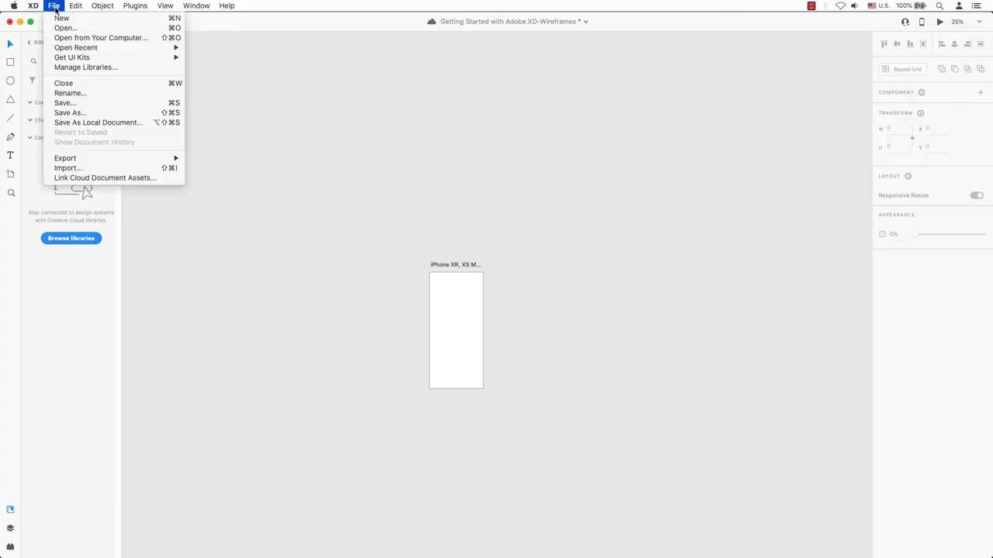
click(140, 173)
click(402, 74)
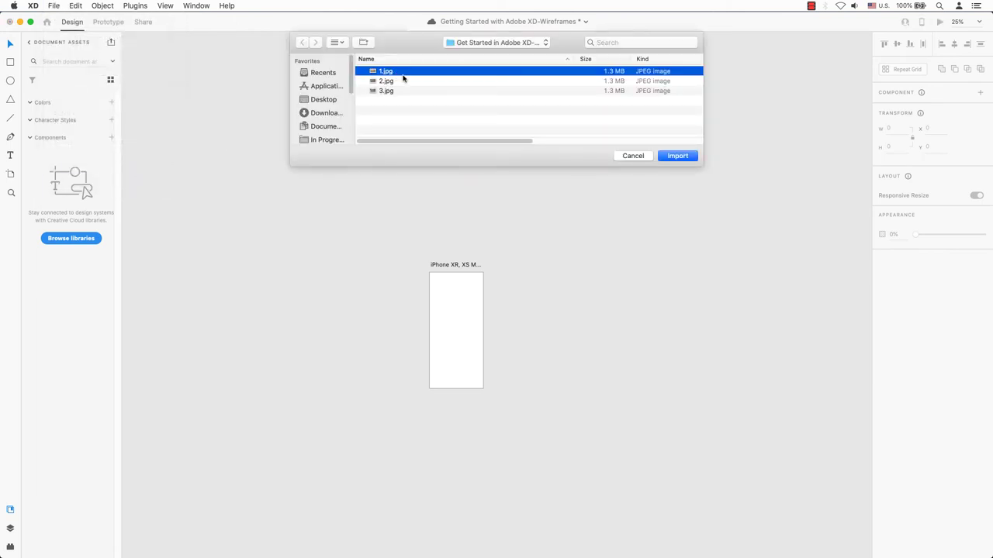
click(673, 157)
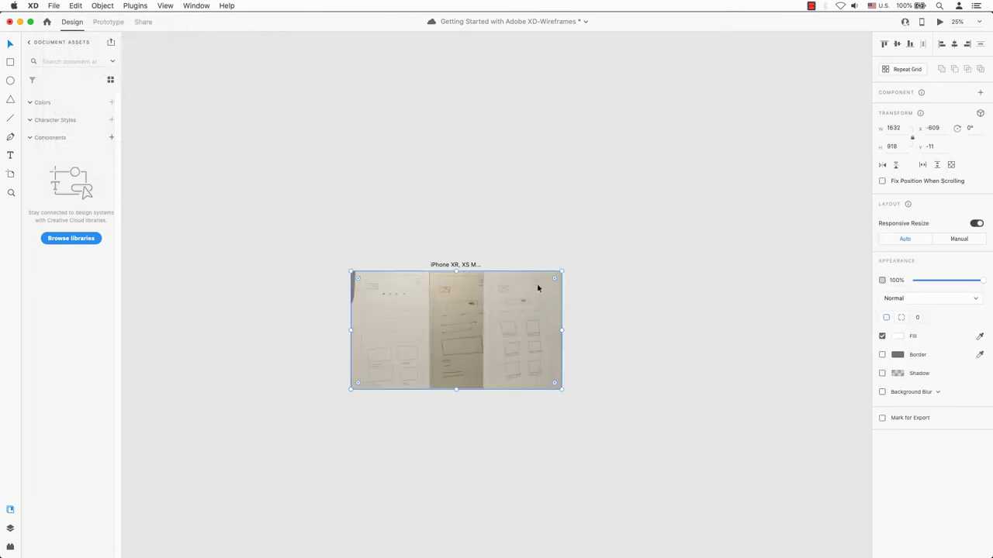
drag(514, 308, 577, 306)
Try to enlarge the iPhone XR artboard from its lower corner, and undo the resize.
click(452, 264)
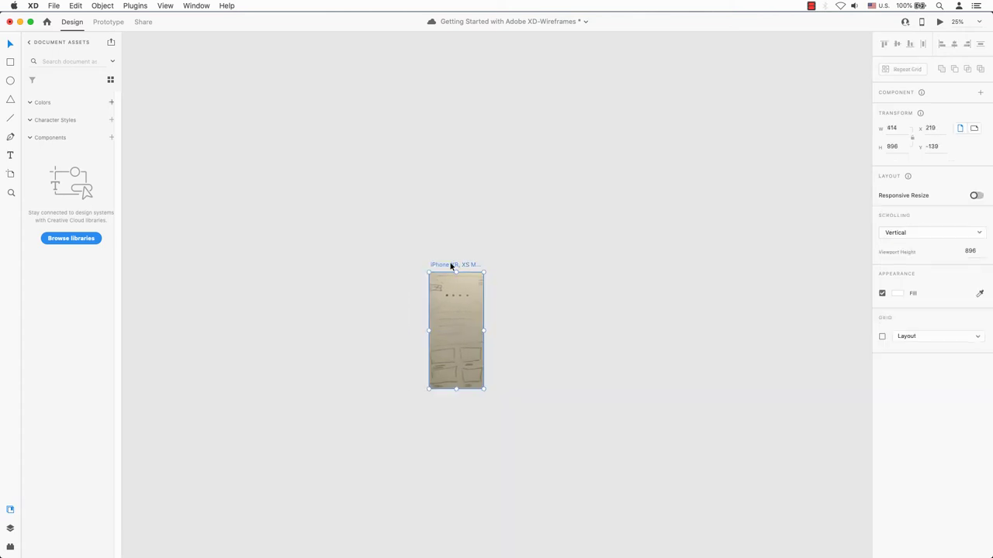
mouse_move(483, 389)
mouse_down()
mouse_move(509, 406)
mouse_move(490, 398)
mouse_up()
key(super+z)
click(534, 424)
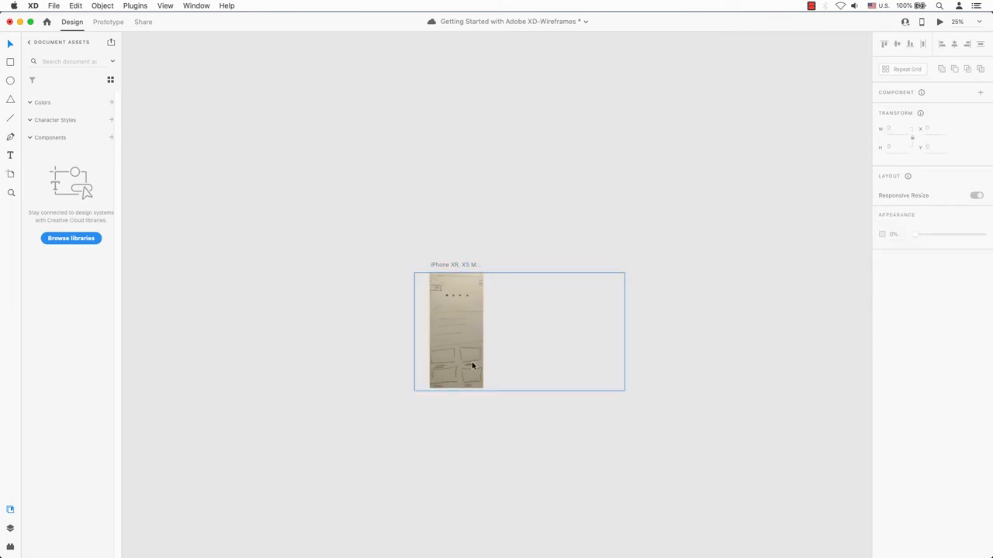
Move the imported sketch image up to about Y -22 to align its first phone sketch with the artboard.
key(super+equal)
key(super+equal)
key(super+equal)
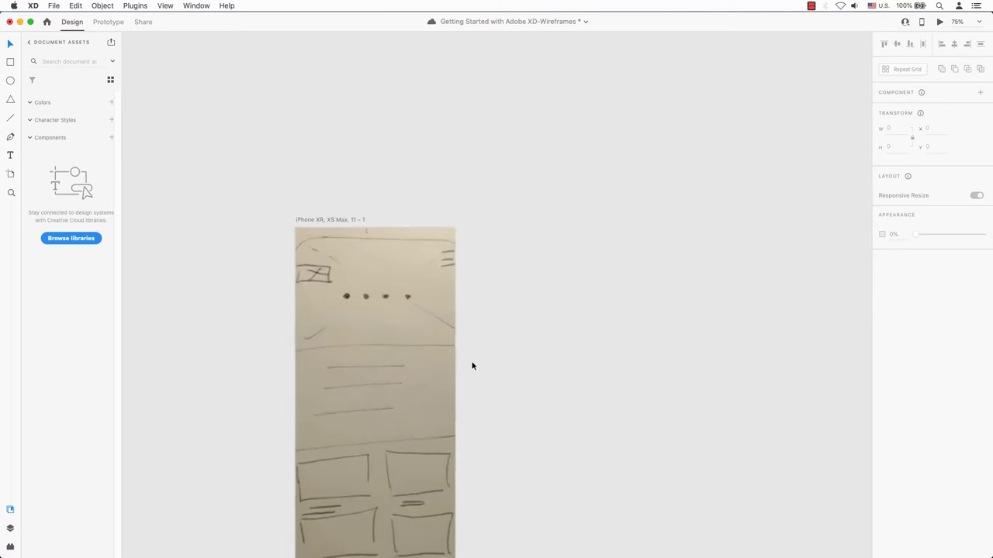
scroll(472, 362, down, 5)
click(441, 238)
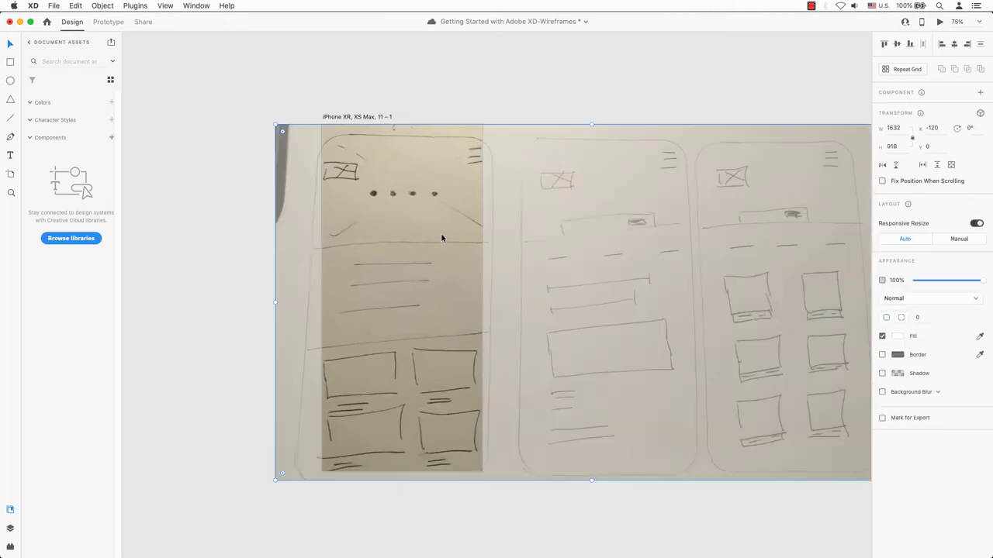
drag(442, 235, 442, 226)
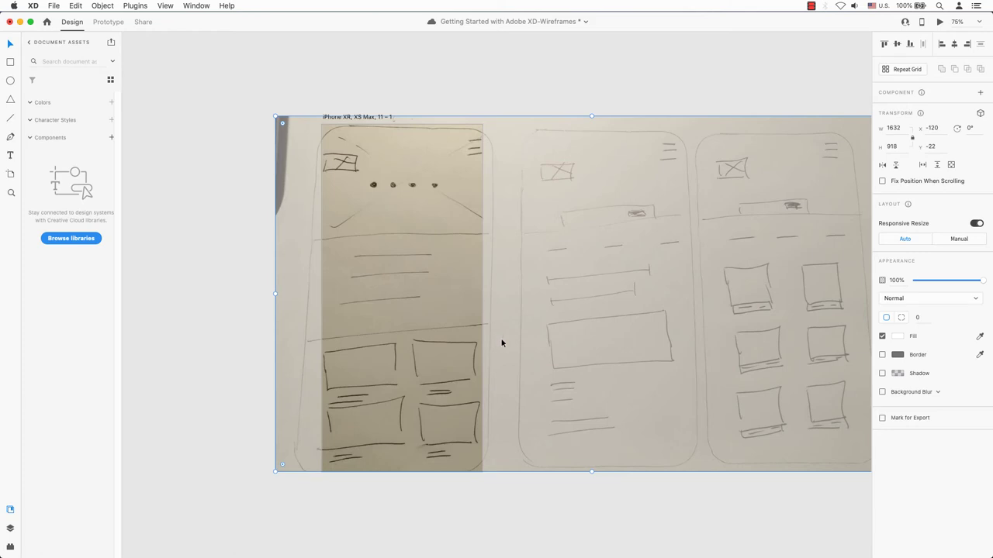
Draw a rectangle about 86 × 47 over the sketched logo box and a thin bar about 61 × 10 over the sketched menu icon.
click(9, 63)
drag(326, 153, 362, 172)
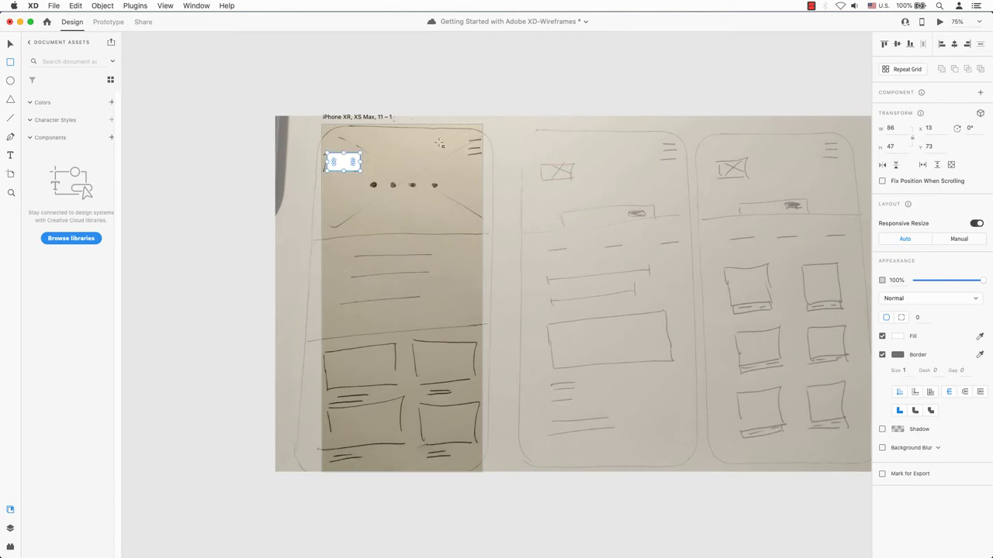
drag(453, 138, 477, 142)
Duplicate the thin menu bar twice downward, to Y 48 and Y 64, to form a three-bar menu icon.
click(11, 44)
key(Down)
key(Down)
key(Down)
key(Down)
key(Down)
key(Down)
key(Down)
key(Down)
key(Down)
key(Down)
key(Down)
key(Down)
key(Down)
key(Down)
key(Down)
key(Down)
key(alt)
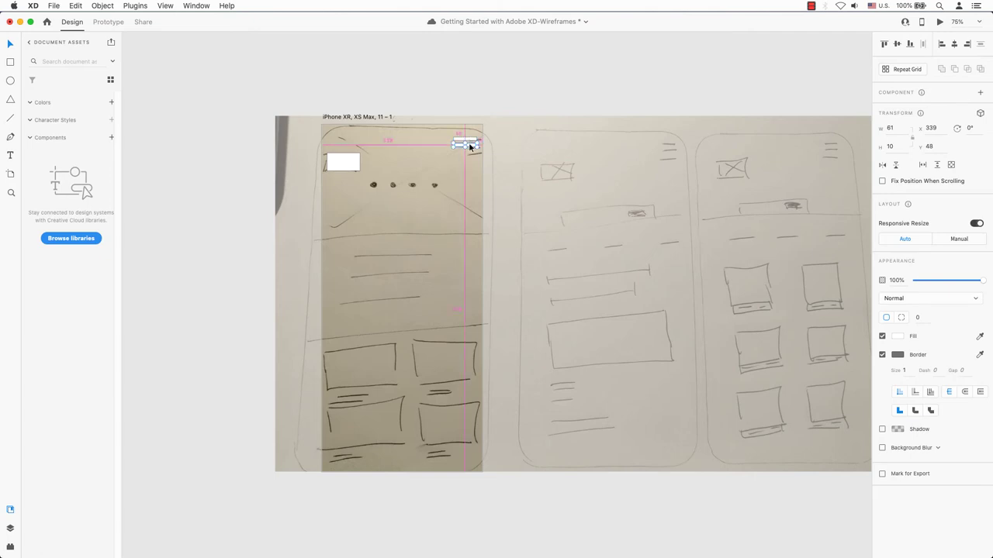
drag(469, 146, 469, 155)
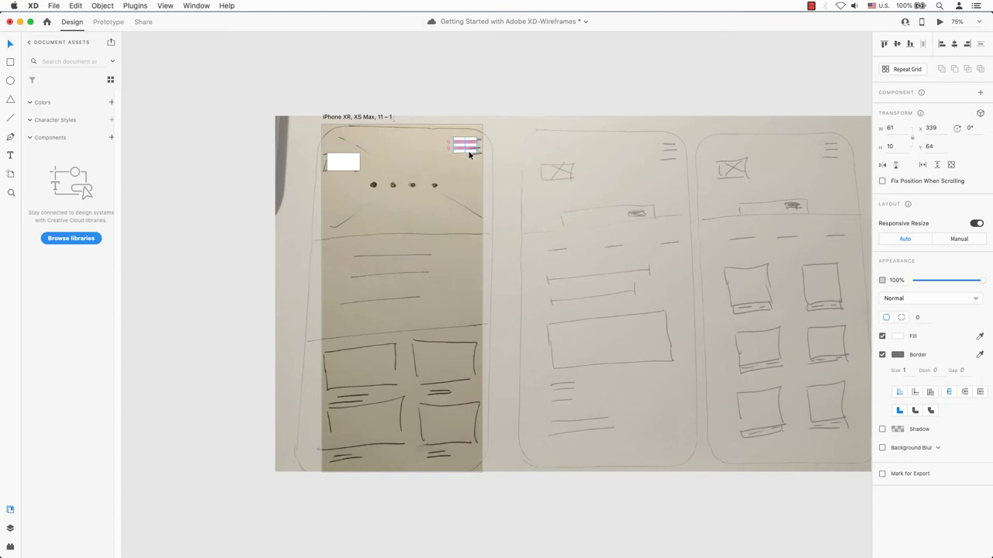
click(472, 101)
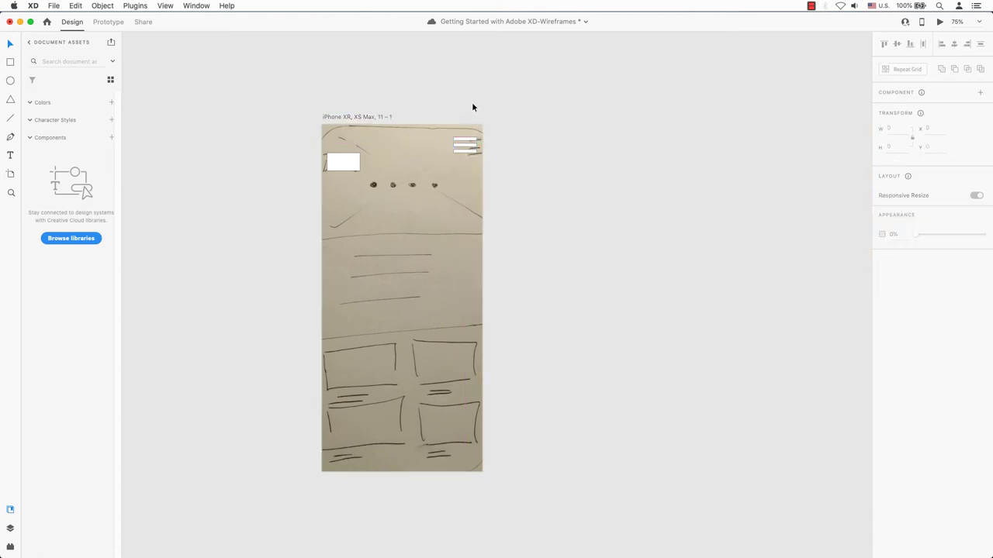
Draw a 414 × 284 rectangle at X 0, Y 0 covering the sketched header area of the artboard.
click(424, 201)
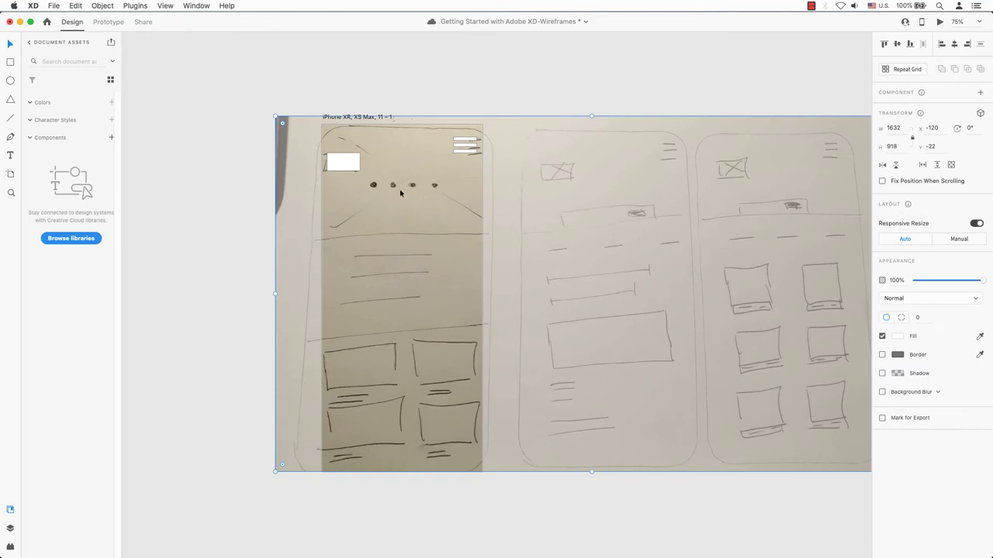
click(10, 62)
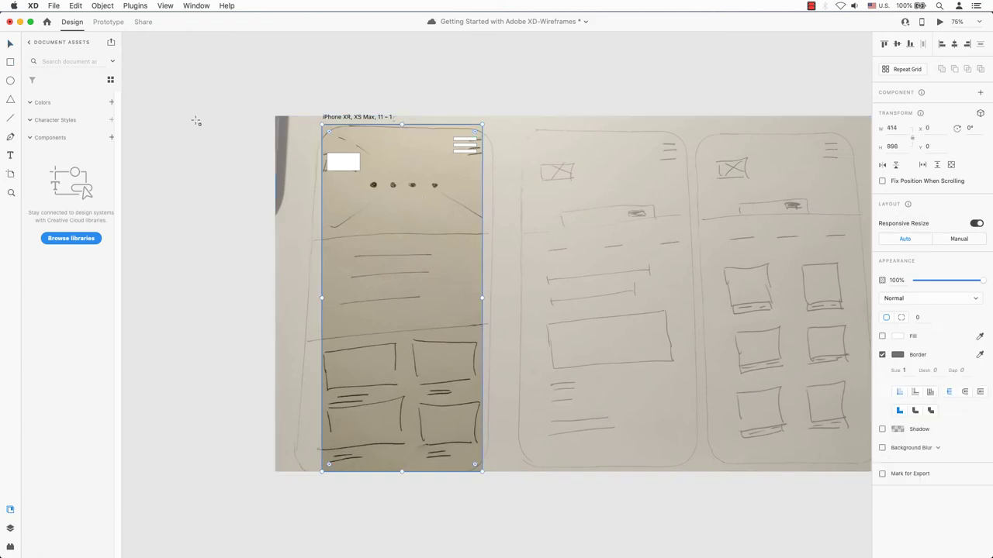
drag(193, 116, 377, 225)
click(10, 44)
mouse_move(244, 149)
mouse_down()
mouse_move(376, 170)
mouse_move(371, 157)
mouse_up()
drag(505, 234, 483, 234)
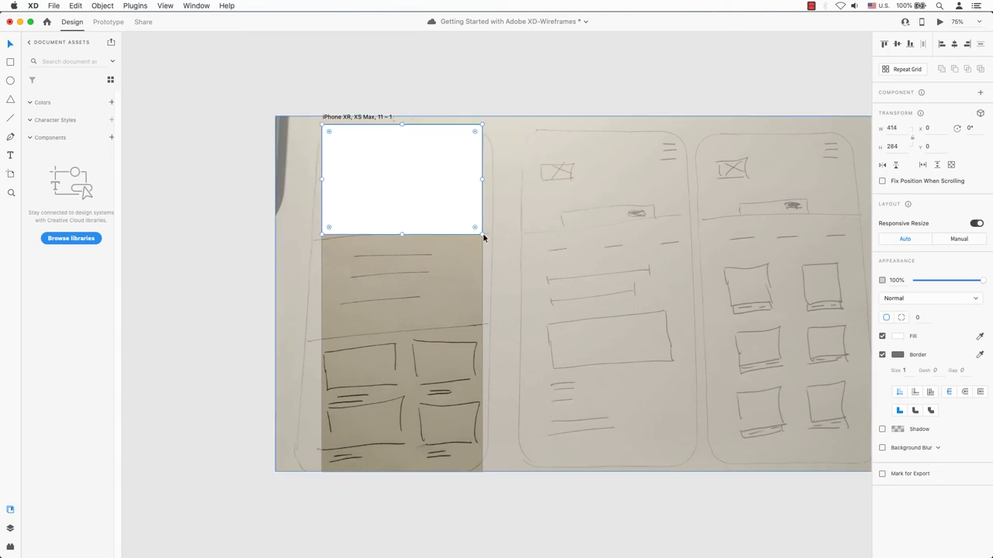
Fill the header rectangle with black and reduce its opacity to 50%.
click(897, 336)
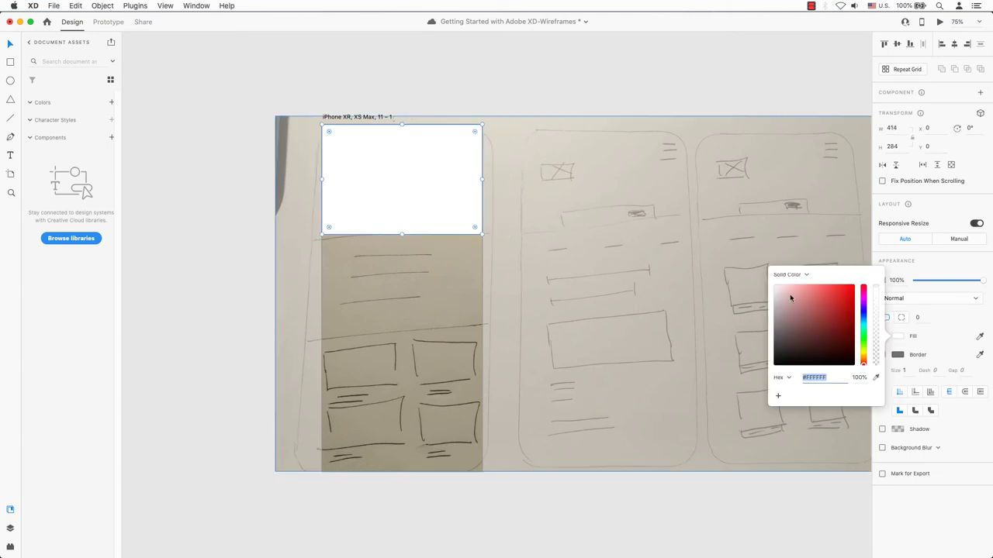
drag(791, 298, 775, 302)
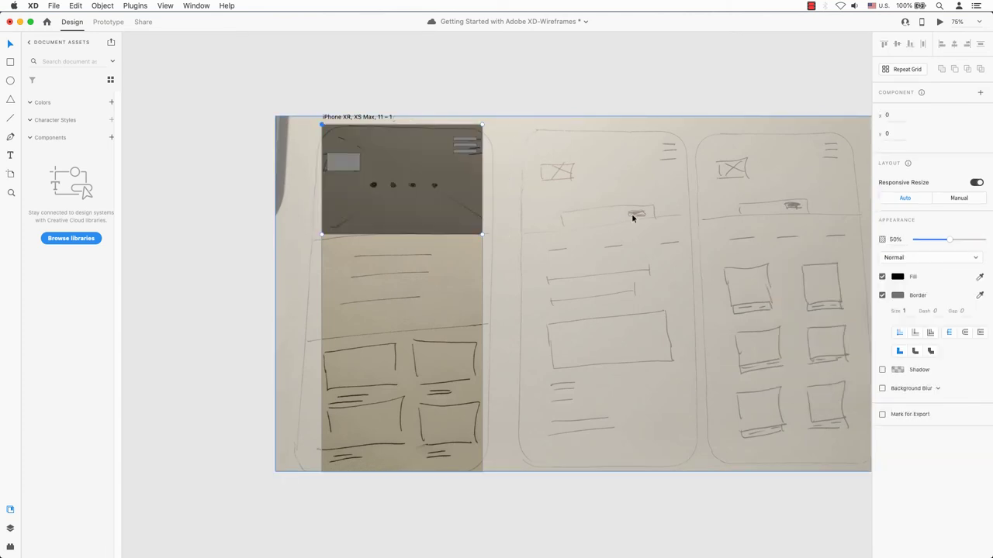
click(317, 140)
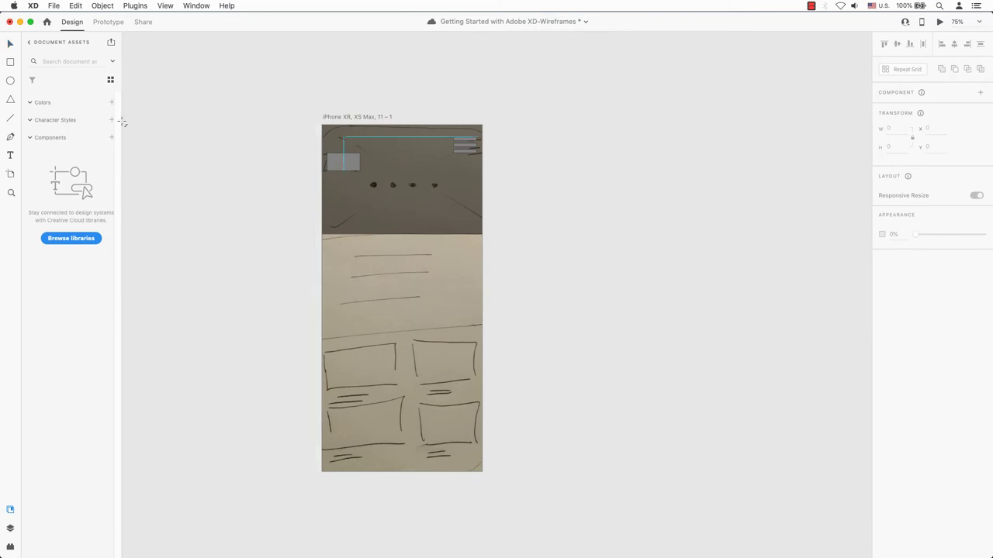
Draw two crossing diagonal lines across the header rectangle and set their border colour to 000000.
double_click(330, 132)
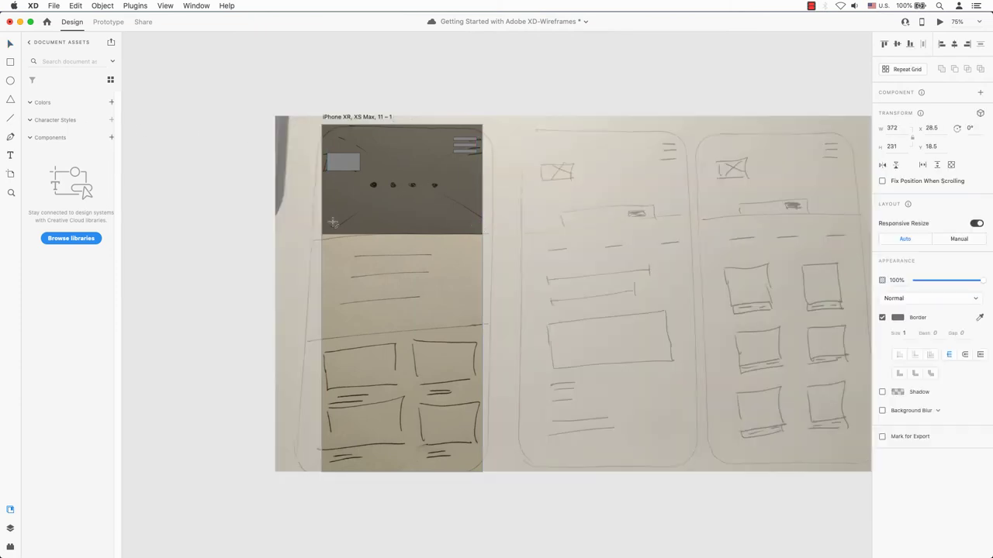
click(504, 90)
click(438, 202)
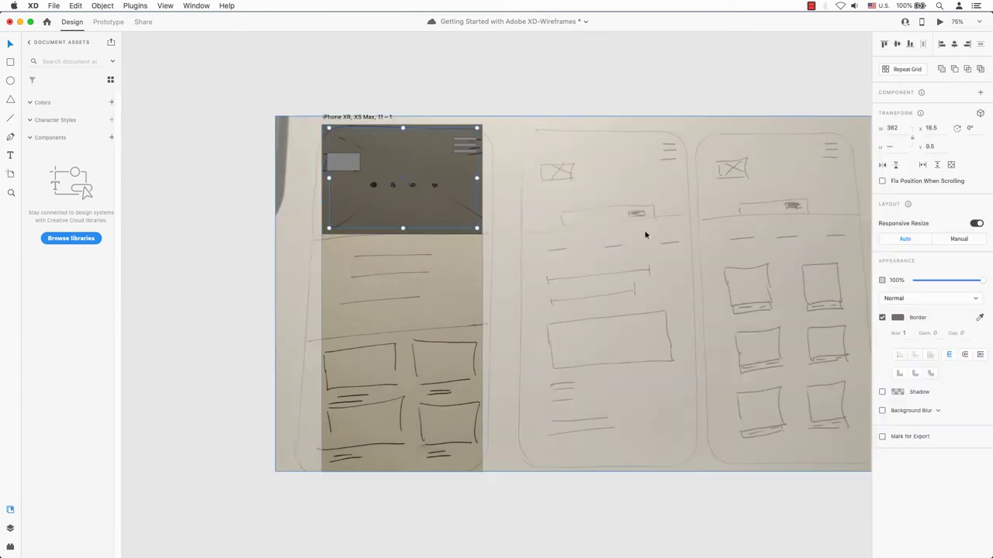
click(897, 318)
text(000000)
click(568, 78)
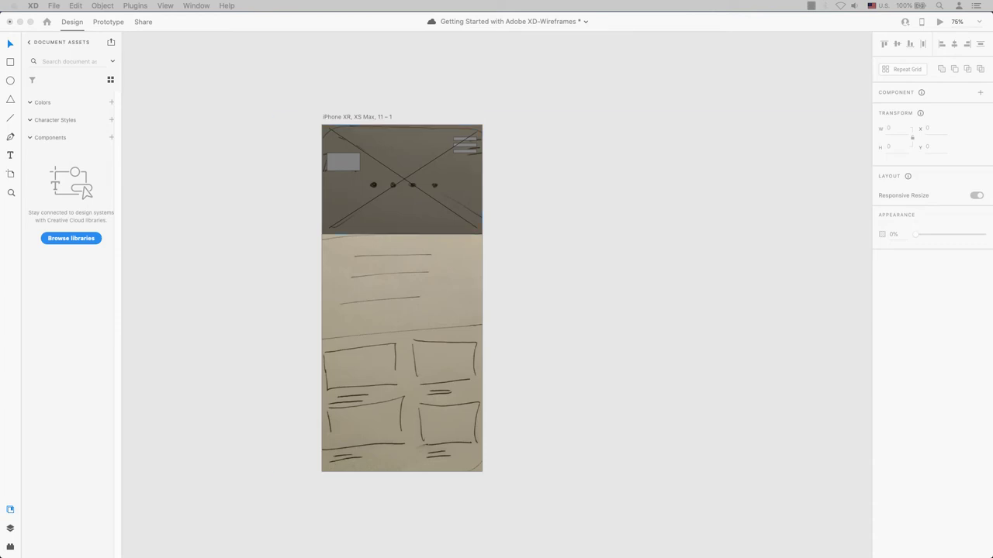
Draw a horizontal line about 231 wide over the first sketched text line, set its border size to 3, and duplicate it over the two lines below.
click(12, 119)
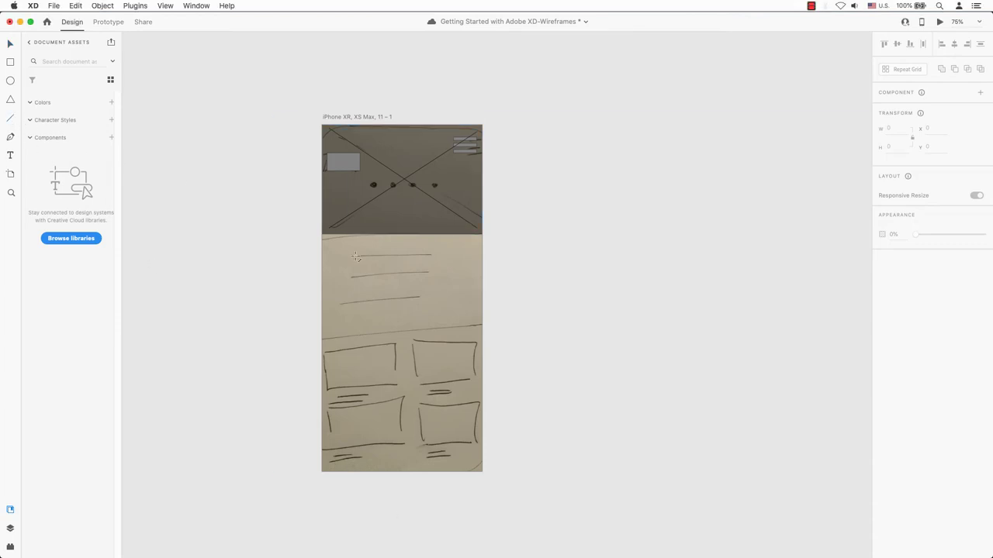
key(super+v)
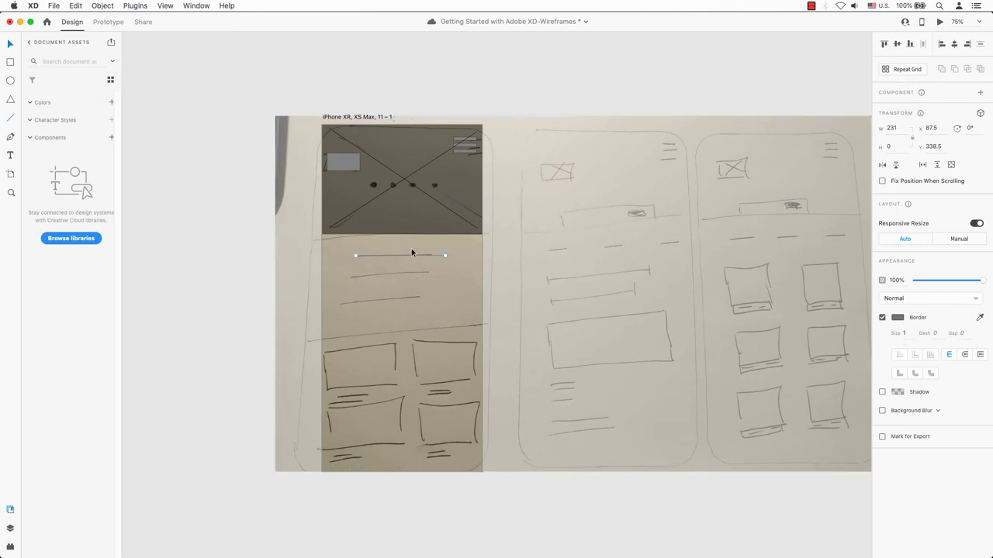
click(905, 334)
text(3)
key(Return)
alt+drag(435, 254, 435, 302)
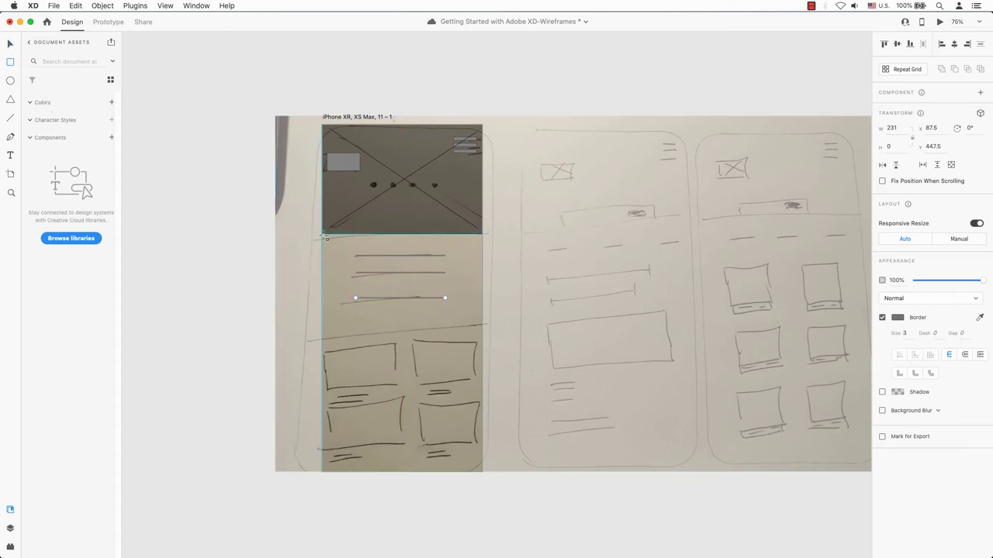
Draw a white 414 × 269 rectangle directly below the header and send it backward behind the three text lines.
drag(323, 234, 482, 339)
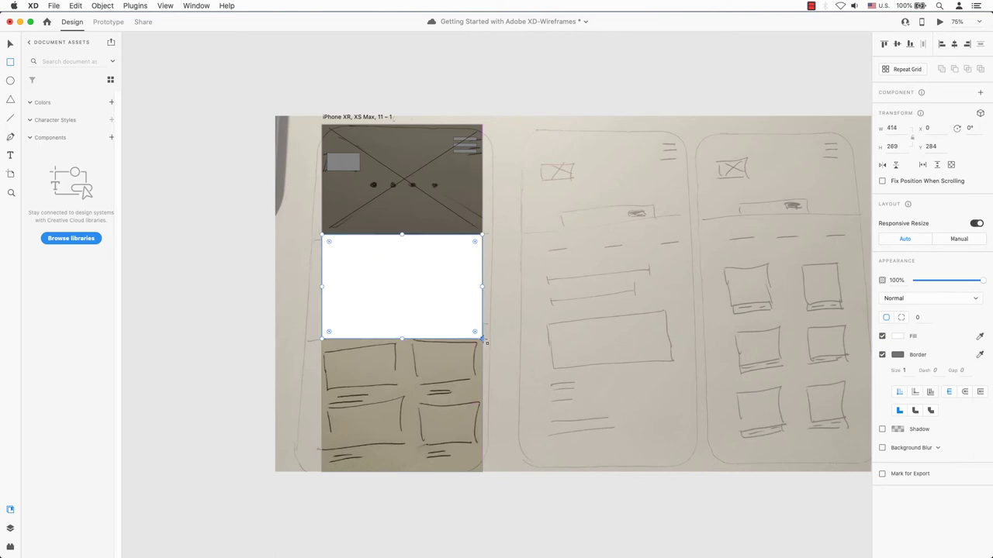
right_click(448, 305)
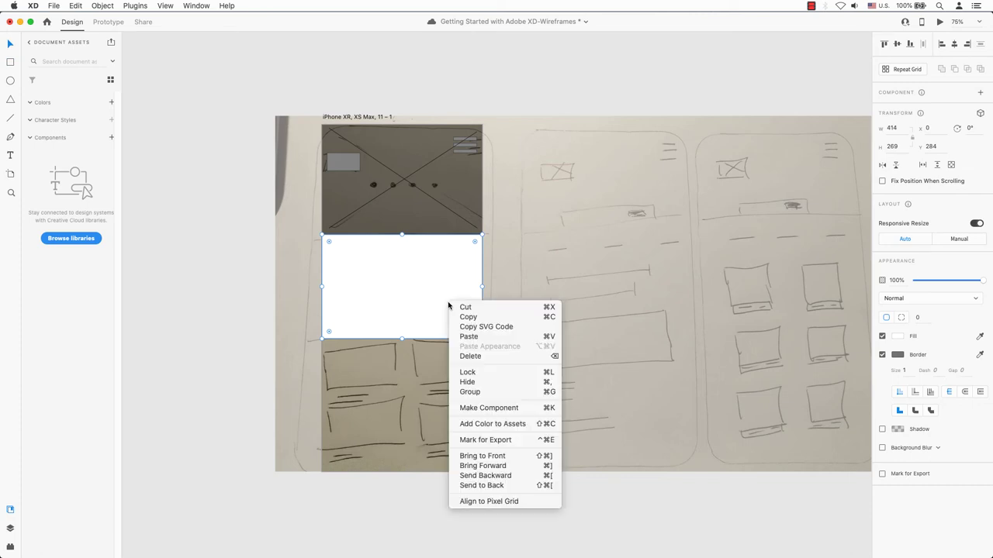
click(516, 477)
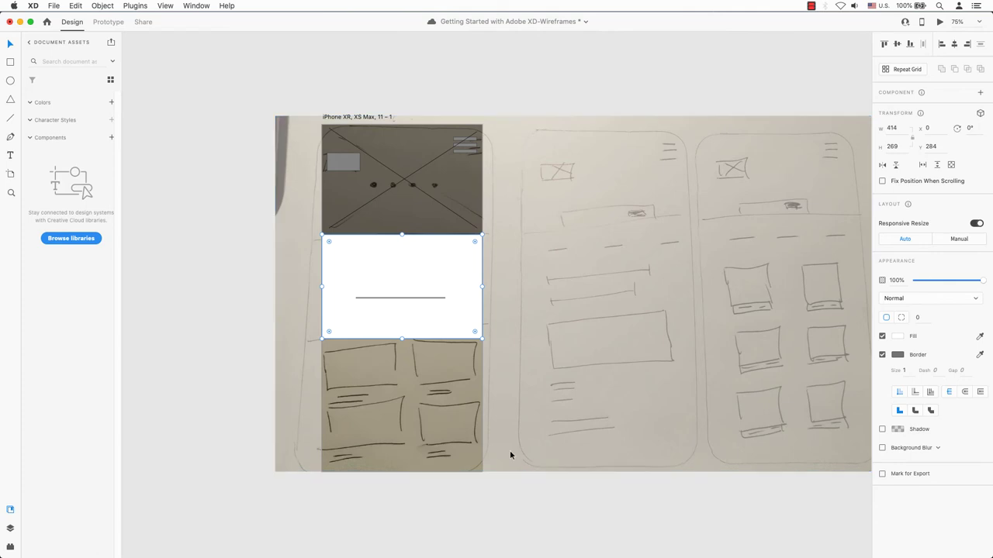
right_click(467, 289)
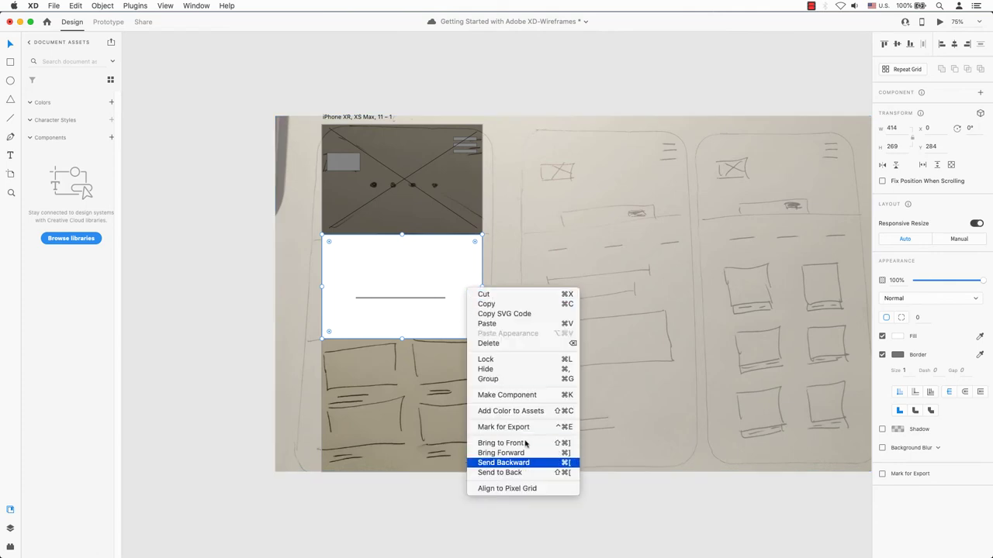
click(534, 464)
right_click(463, 307)
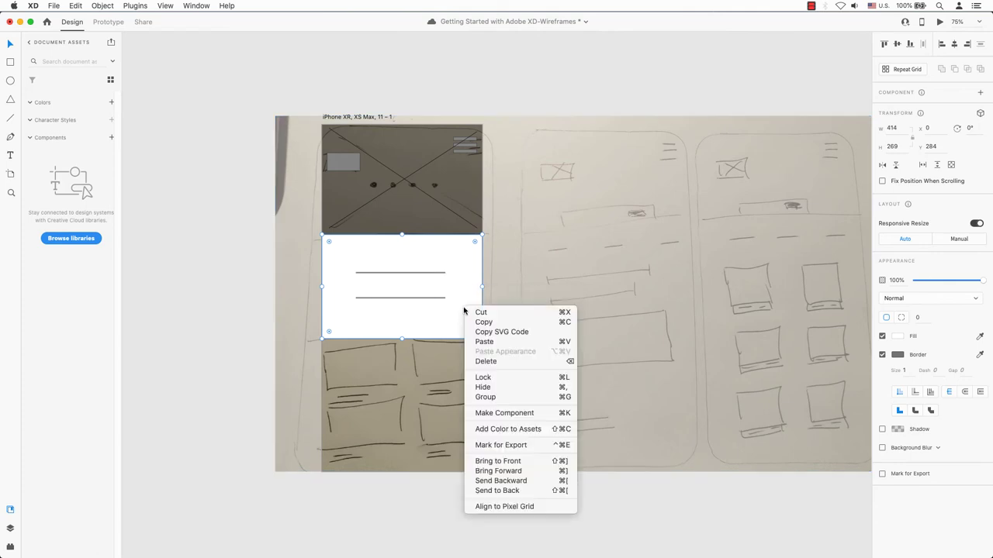
click(545, 484)
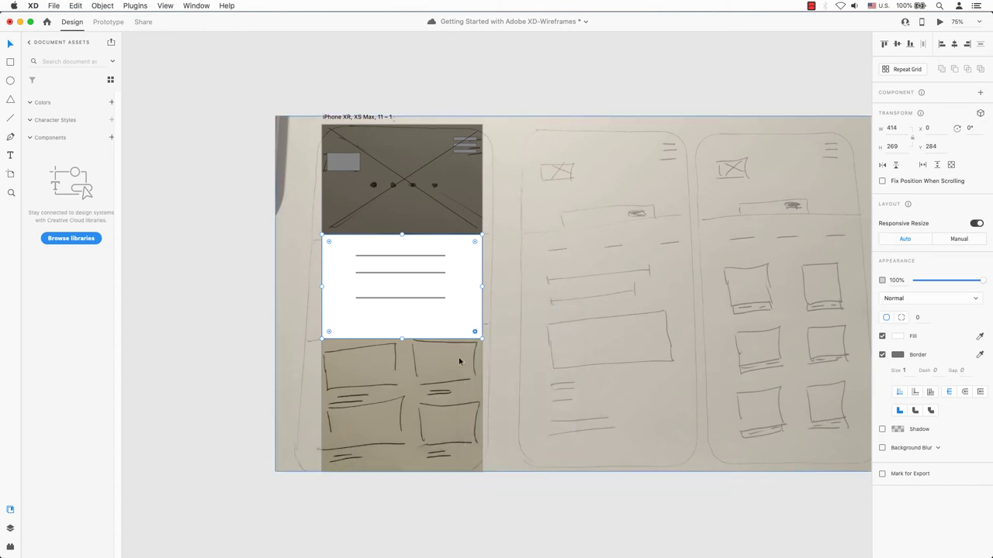
Space the three text lines evenly and move them down to Y 374.5 within the white section.
click(418, 298)
click(425, 286)
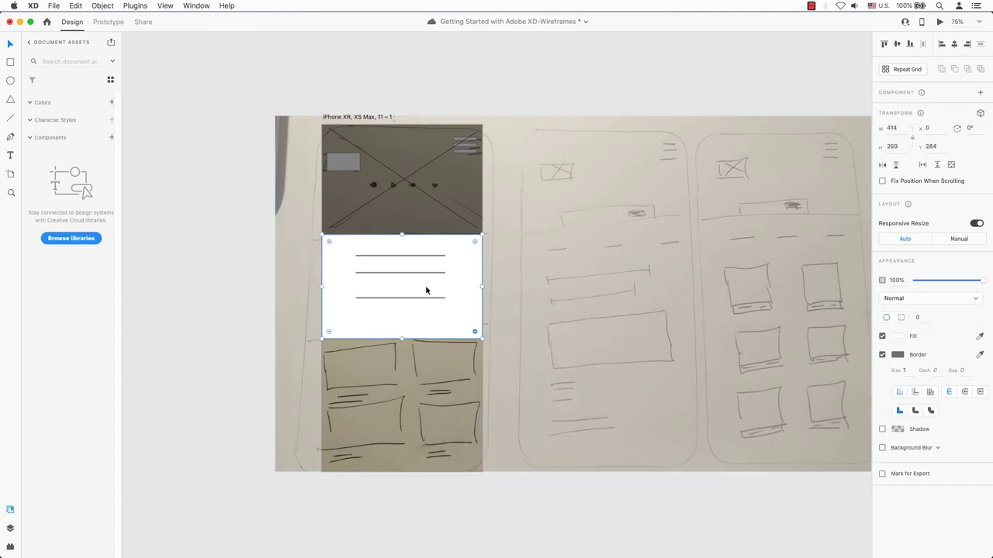
drag(428, 302, 425, 269)
shift+click(426, 255)
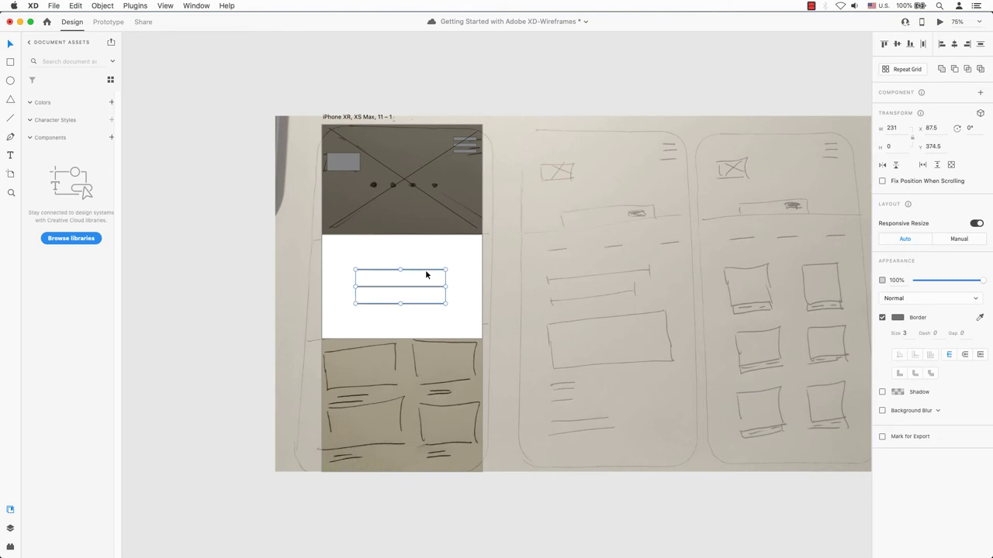
Draw a rectangle about 176 × 106 at X 19, Y 574 over the first sketched thumbnail below the text section.
click(10, 61)
mouse_move(332, 349)
mouse_down()
mouse_move(380, 391)
mouse_move(411, 396)
mouse_move(359, 371)
mouse_up()
click(12, 44)
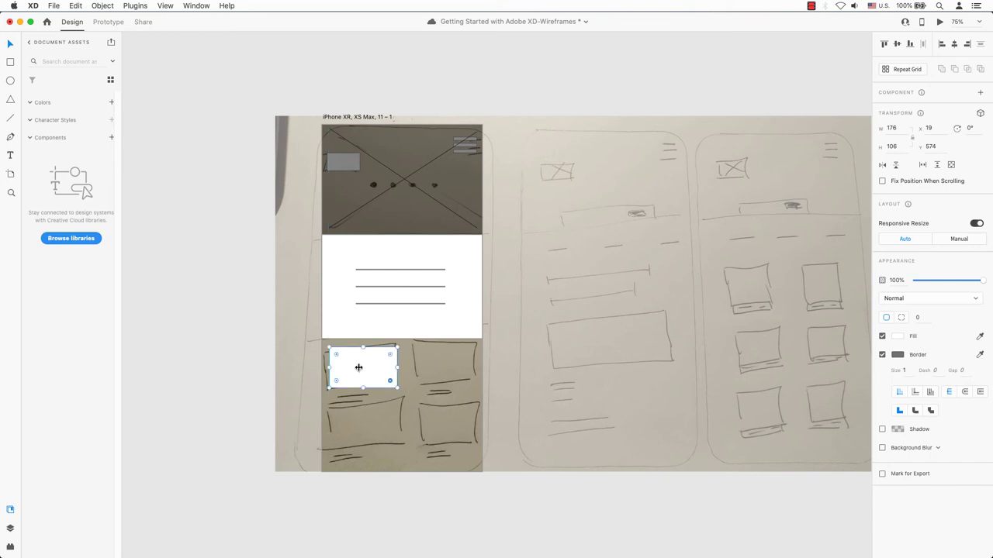
Draw a caption line about 99 wide just below the thumbnail rectangle and set its border size to 3.
click(10, 118)
drag(329, 395, 367, 395)
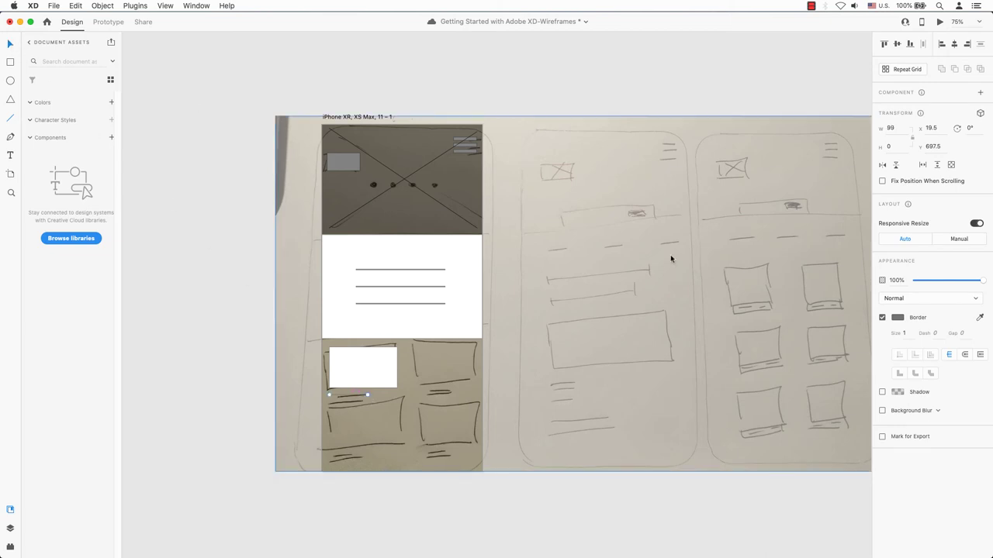
drag(907, 331, 895, 333)
text(3)
key(Return)
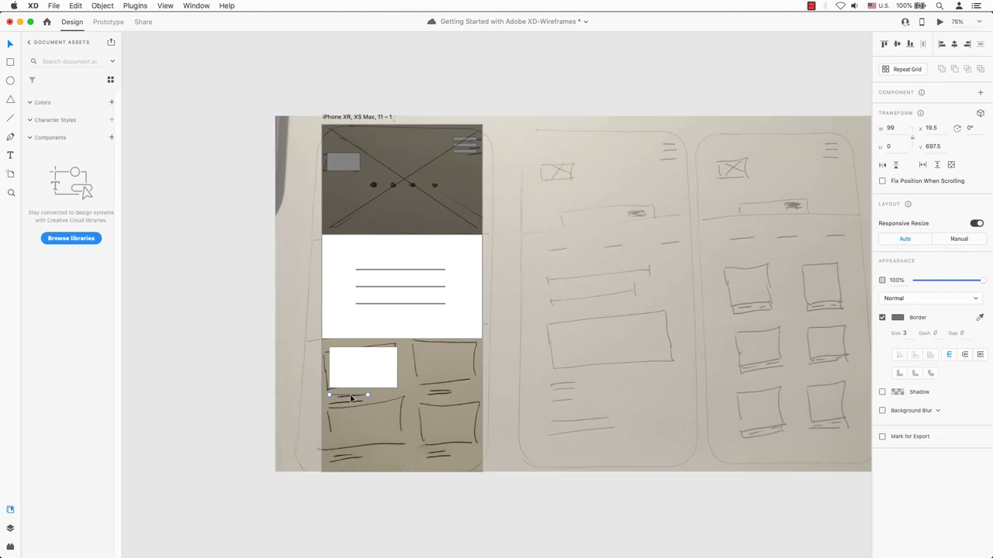
Duplicate the caption line slightly below itself and set the border colour of both lines to 000000.
drag(349, 394, 350, 402)
shift+click(361, 394)
click(897, 317)
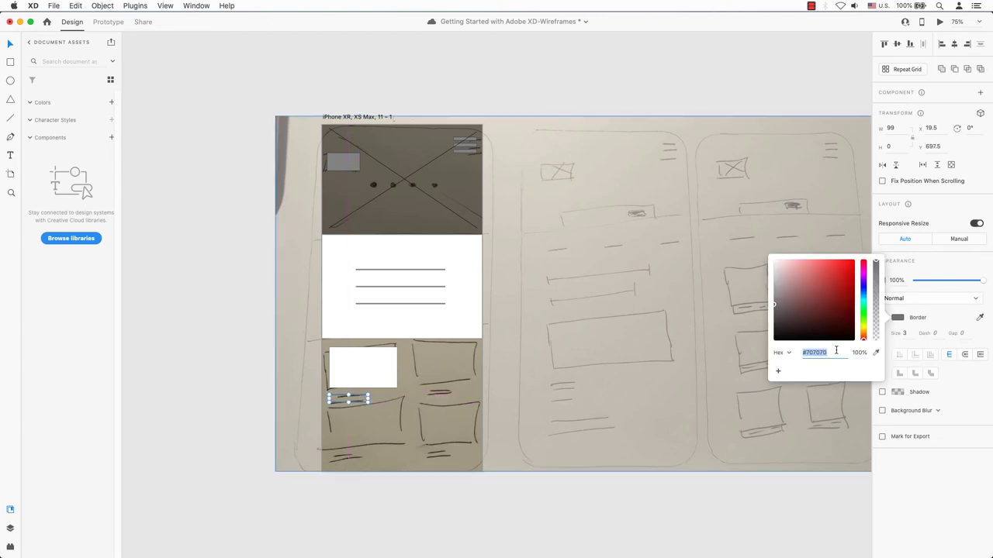
text(000000)
key(Return)
Turn the thumbnail rectangle and its two caption lines into a Repeat Grid and extend it to two columns by two rows, 381 × 322.
click(358, 379)
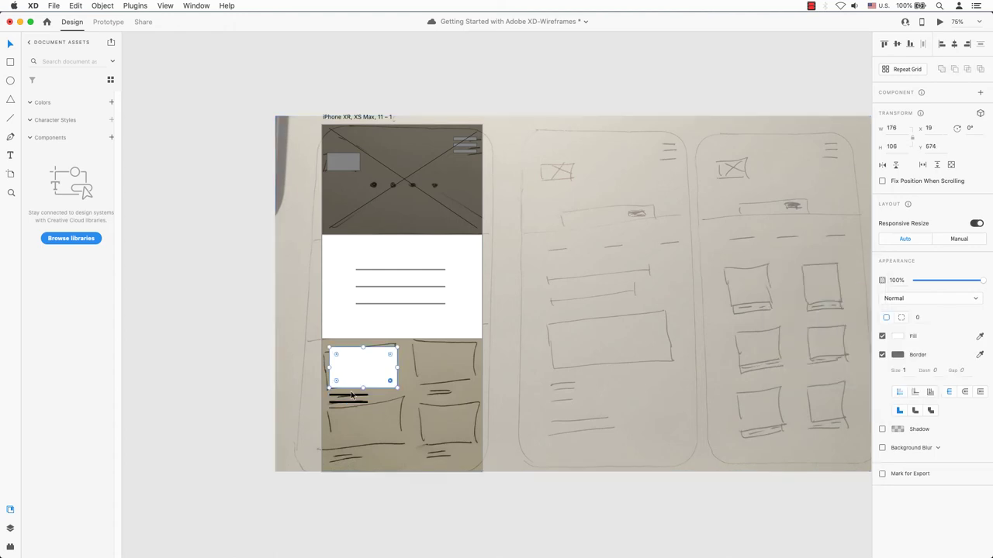
shift+click(351, 396)
shift+click(355, 403)
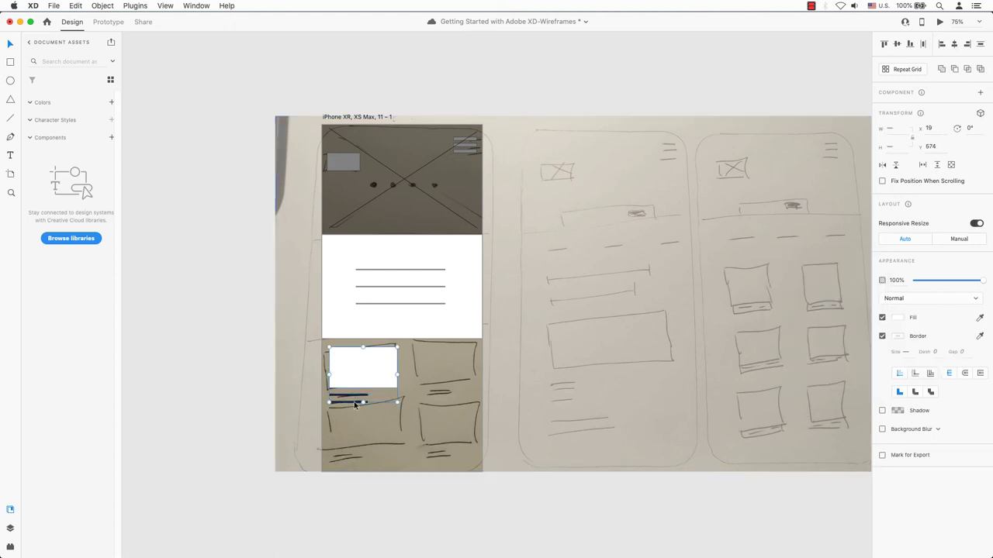
click(904, 69)
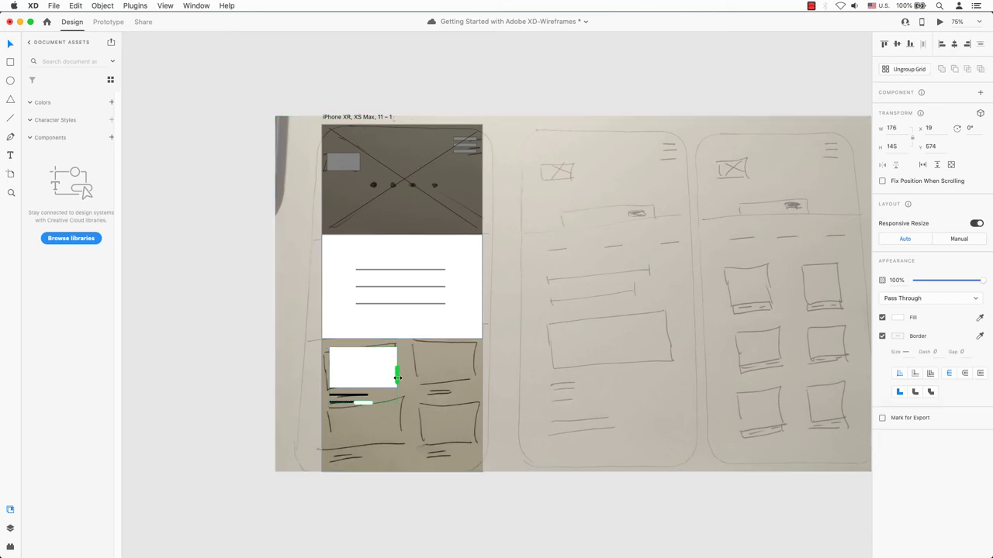
drag(398, 378, 477, 380)
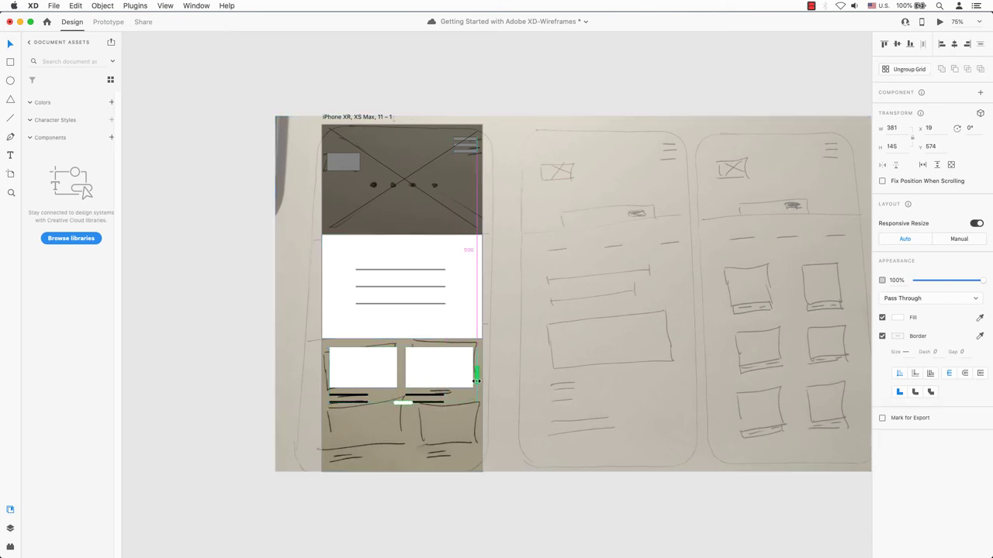
drag(402, 402, 397, 471)
drag(397, 473, 398, 472)
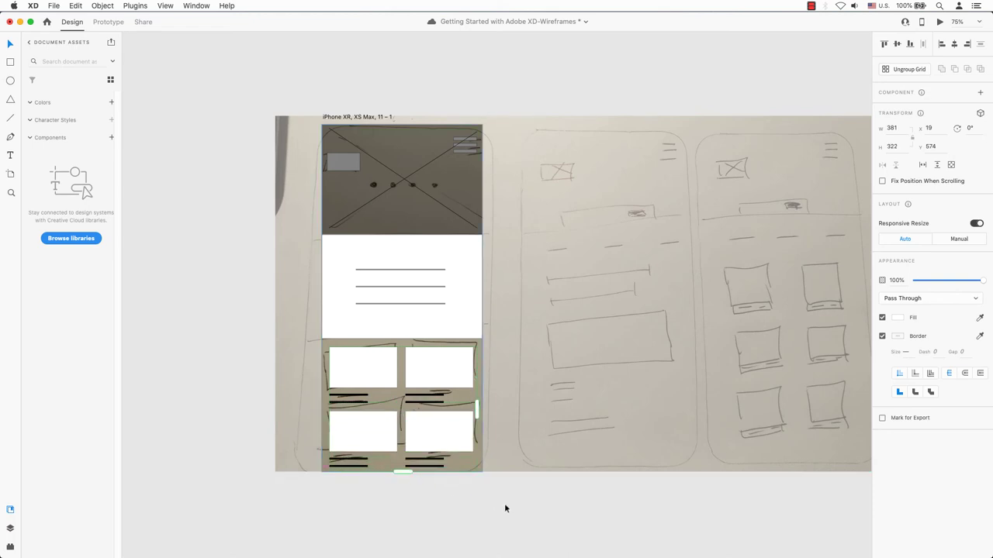
click(508, 506)
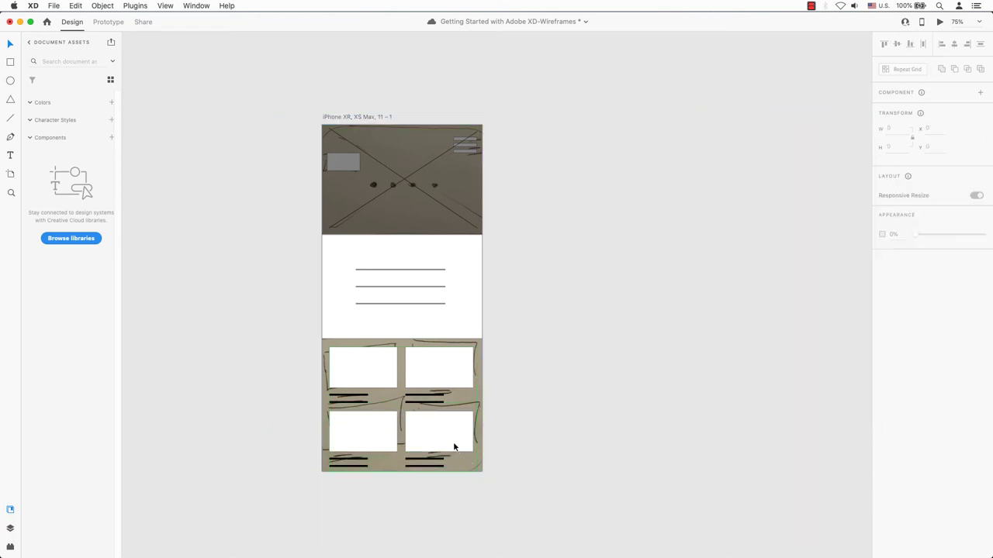
click(454, 444)
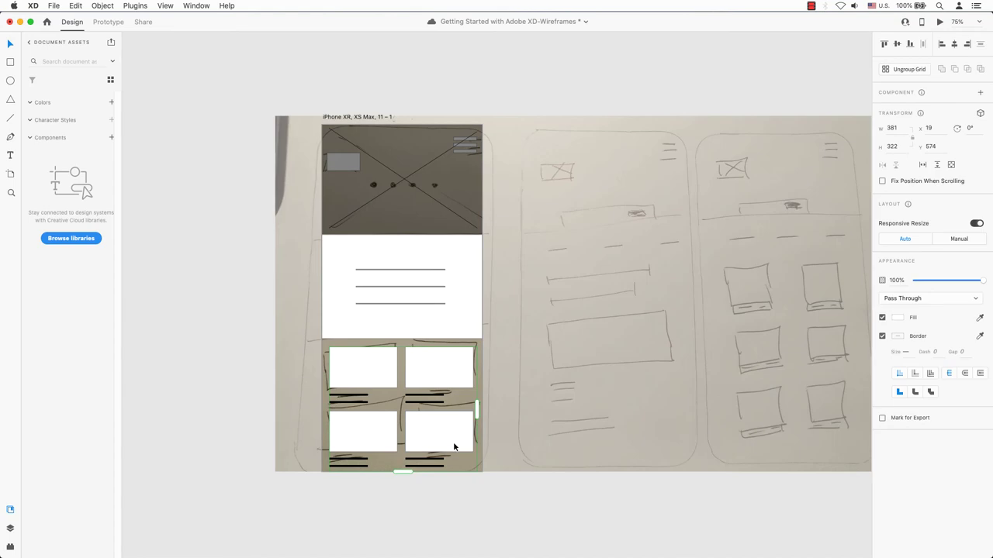
Ungroup the Repeat Grid holding the four thumbnail rectangles and their caption lines.
click(906, 71)
click(212, 212)
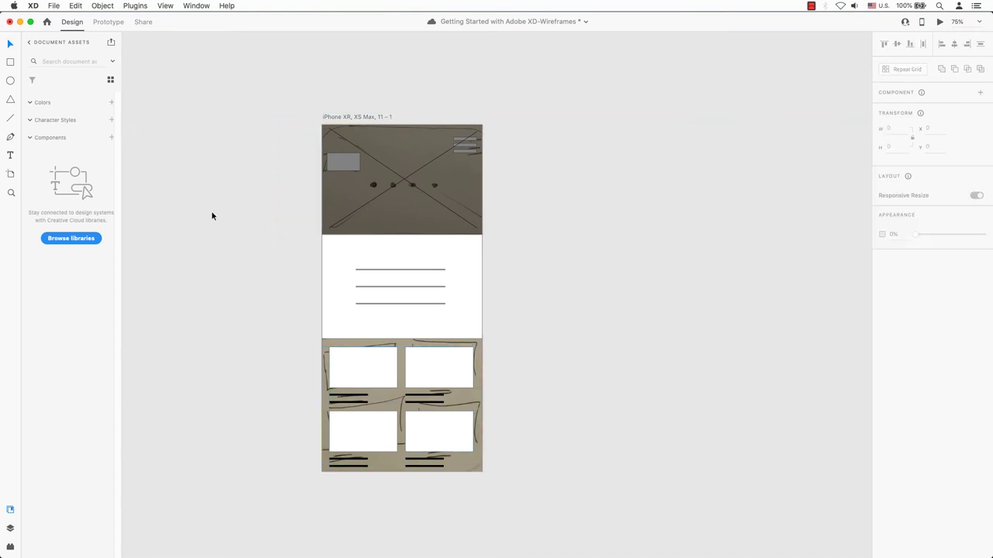
key(super+shift+z)
Draw two crossing diagonal lines over the small logo rectangle in the header and set their border colour to 000000.
click(348, 164)
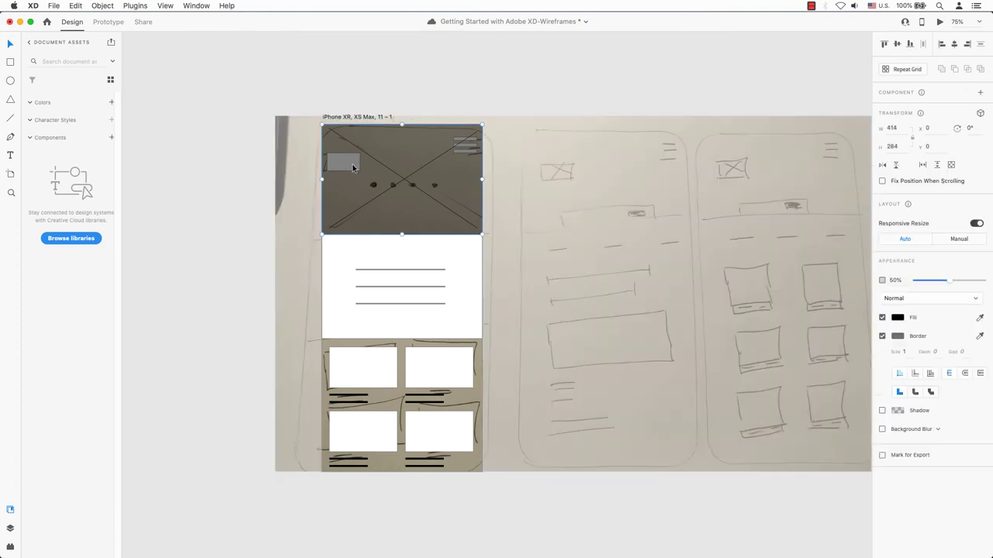
click(12, 118)
mouse_move(330, 154)
mouse_down()
mouse_move(359, 170)
mouse_move(331, 171)
mouse_move(357, 152)
mouse_up()
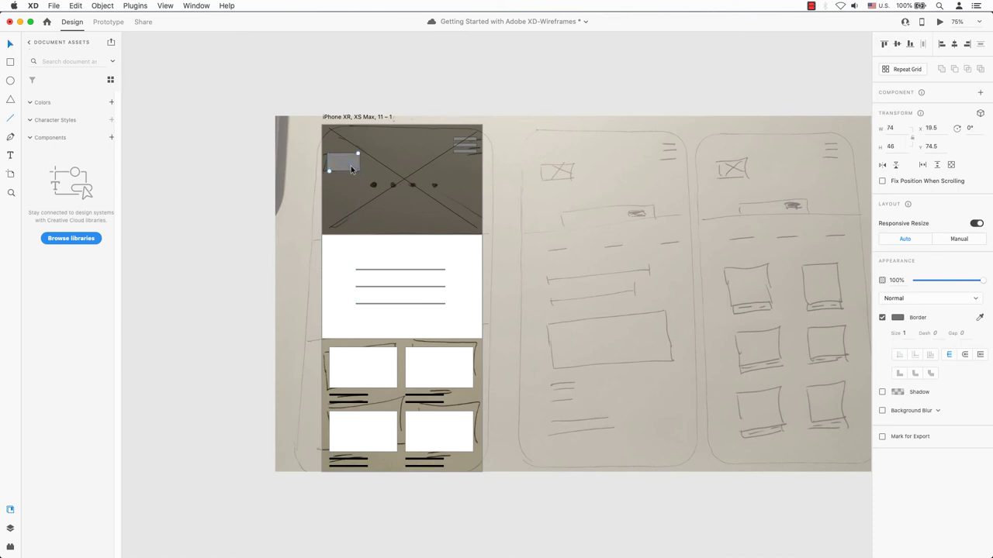
shift+click(350, 165)
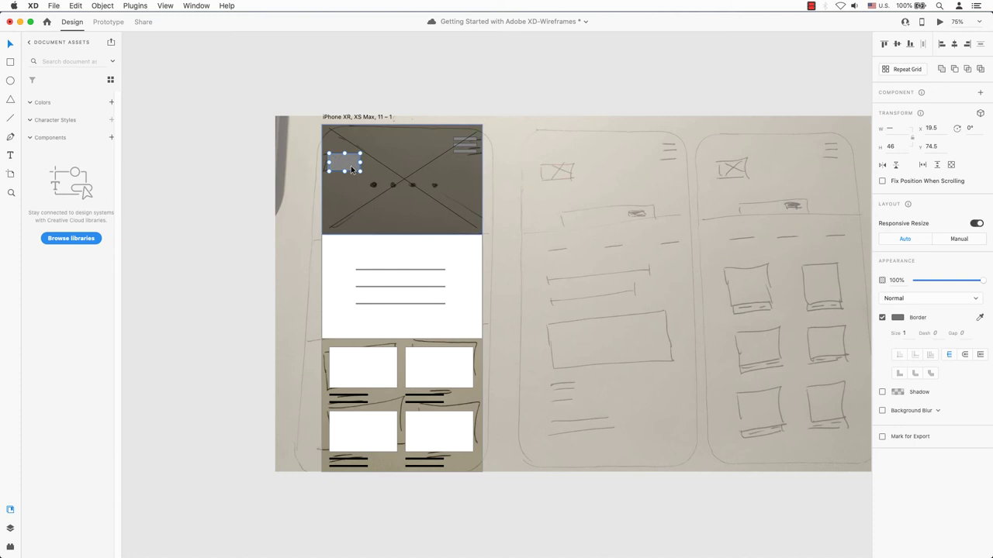
click(897, 317)
text(000000)
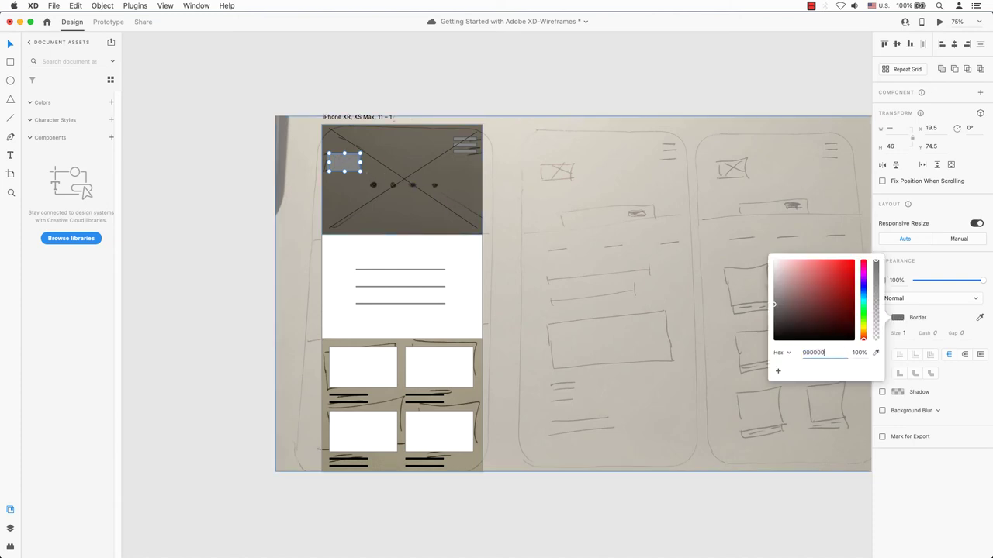
key(Return)
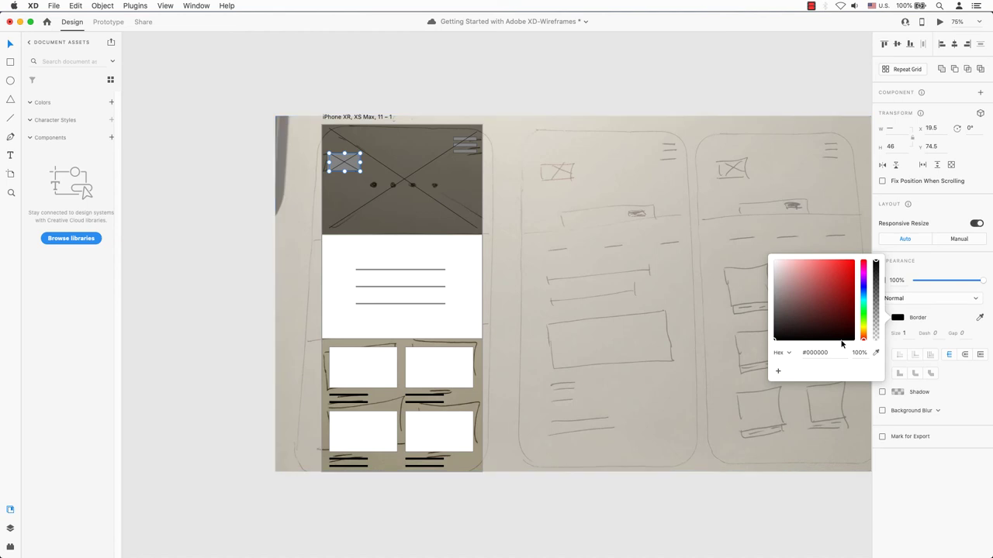
click(472, 142)
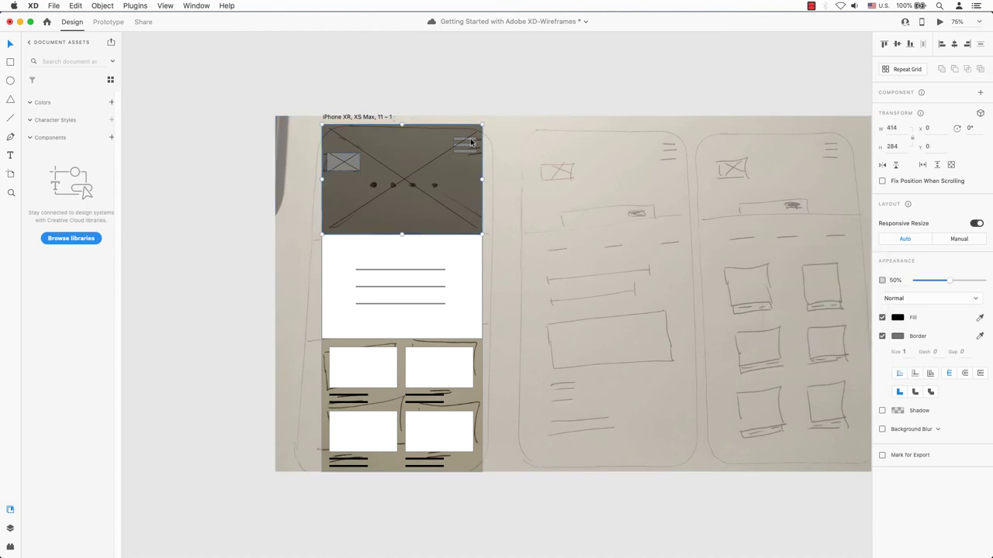
double_click(468, 143)
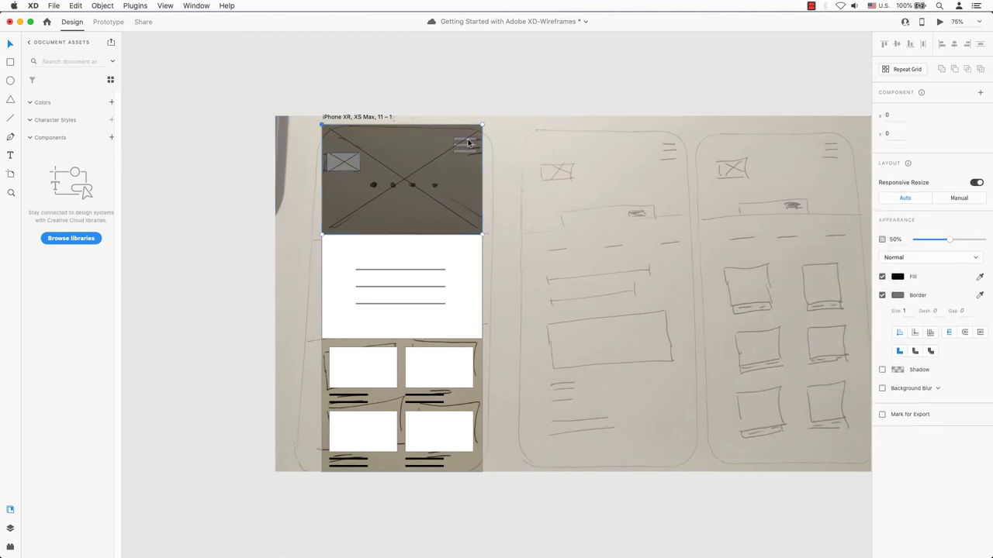
click(496, 104)
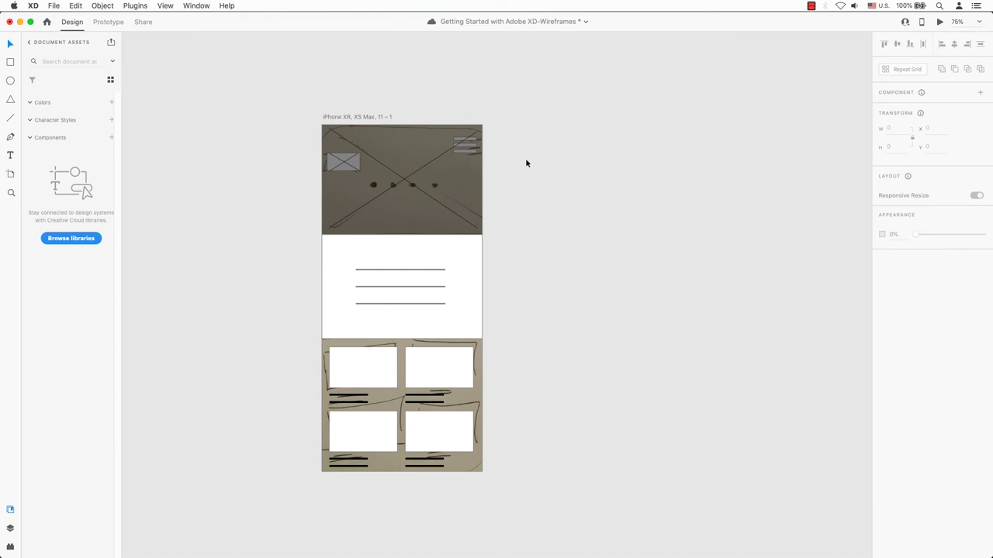
Move the sketch image out of the artboard onto the empty canvas to its right.
click(472, 399)
drag(472, 402, 729, 398)
click(468, 150)
drag(470, 150, 481, 172)
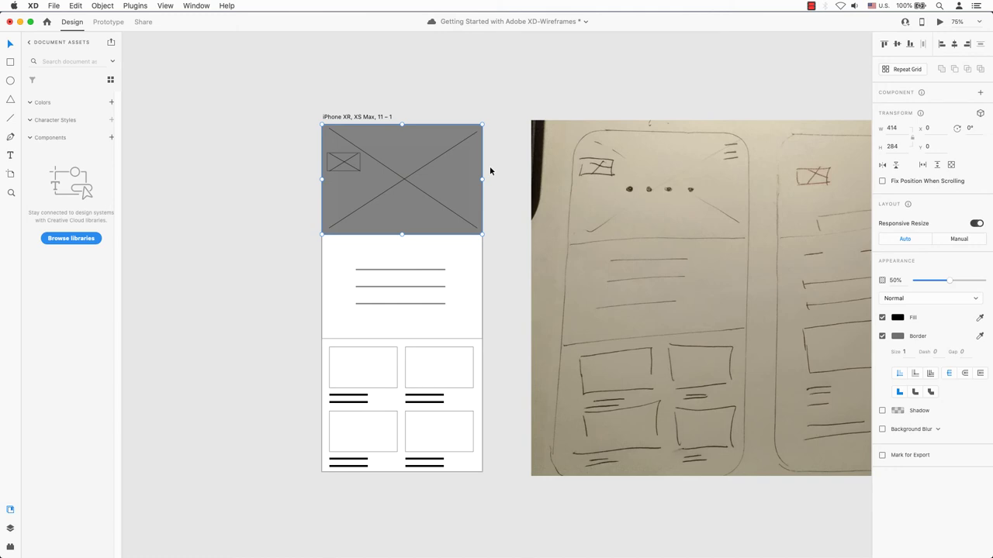
Try duplicating the home artboard beside the original, and remove the copy each time.
click(75, 6)
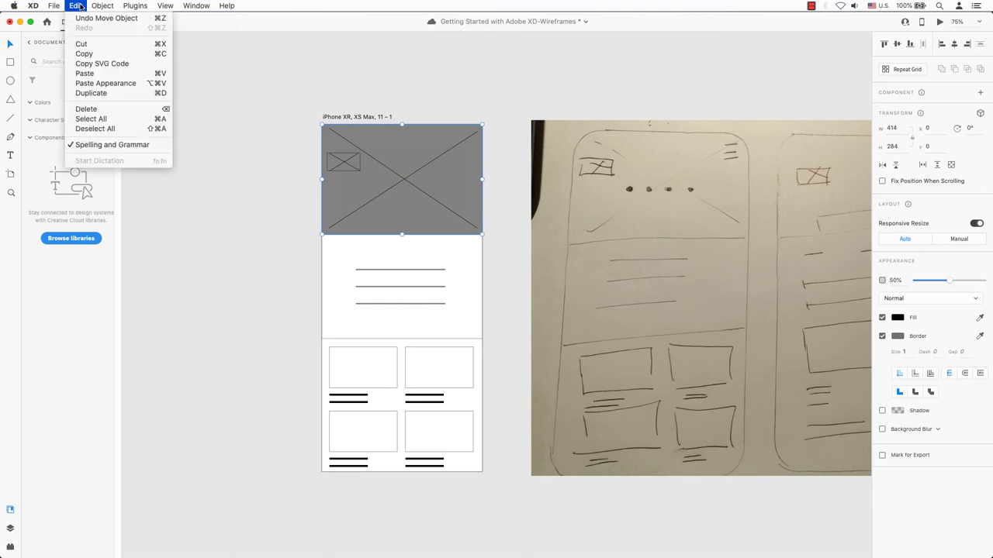
click(104, 73)
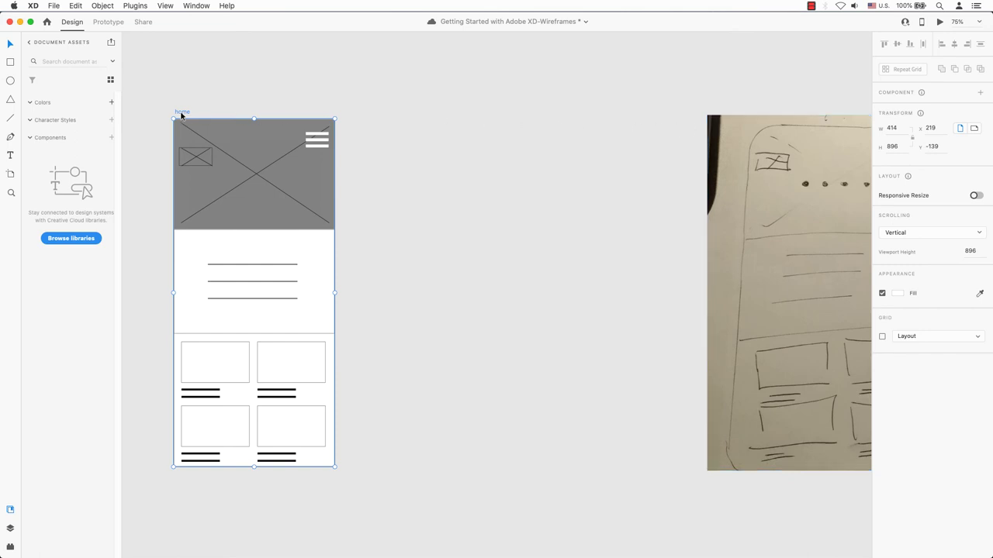
key(super+d)
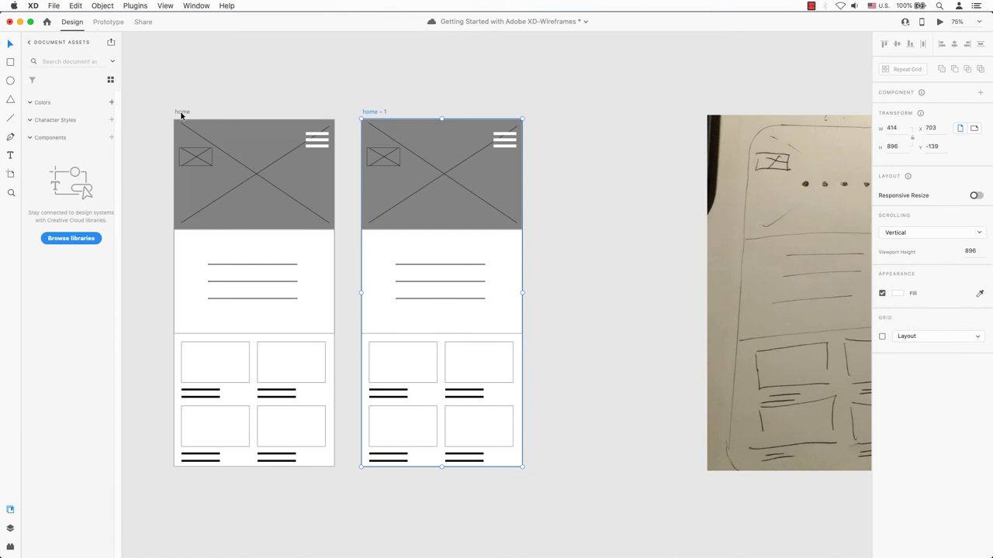
key(super+z)
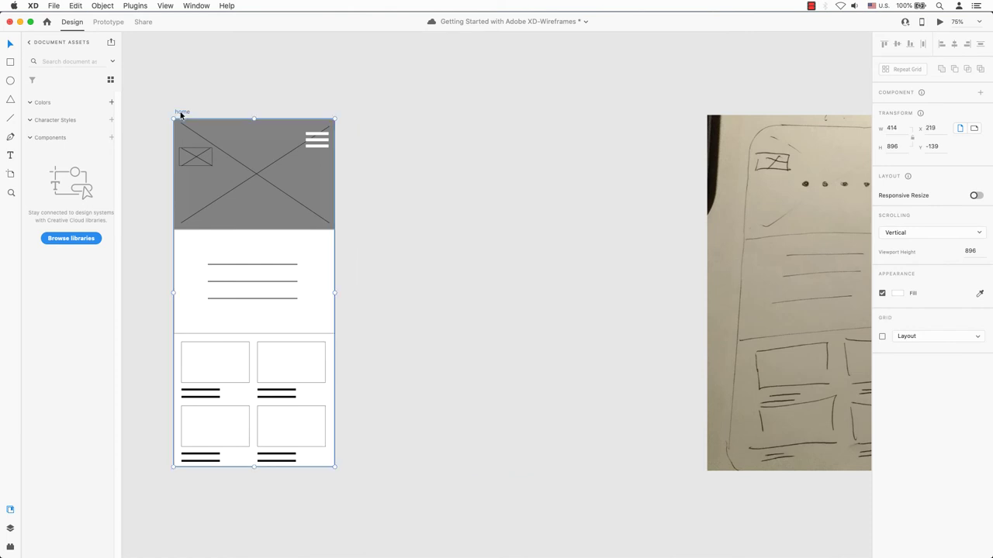
click(75, 5)
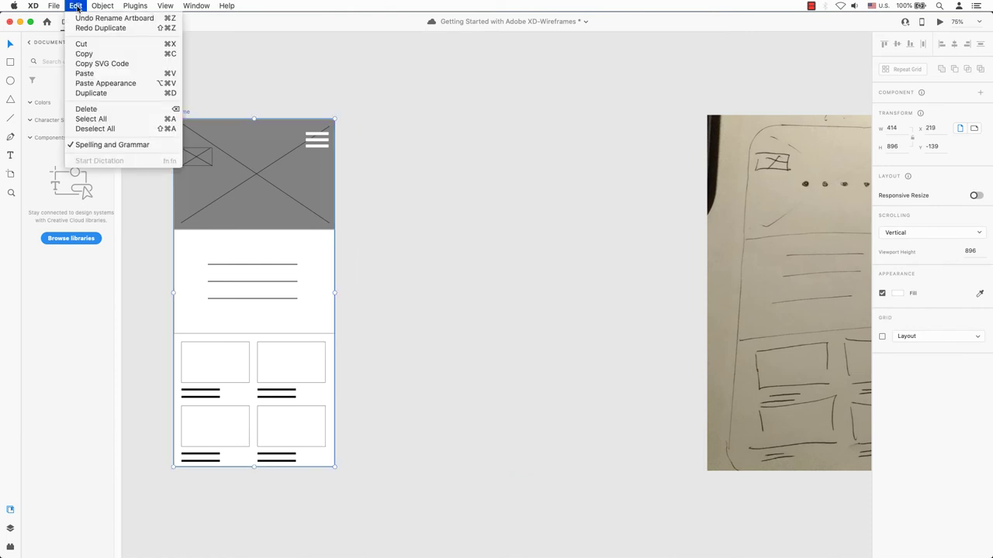
click(127, 93)
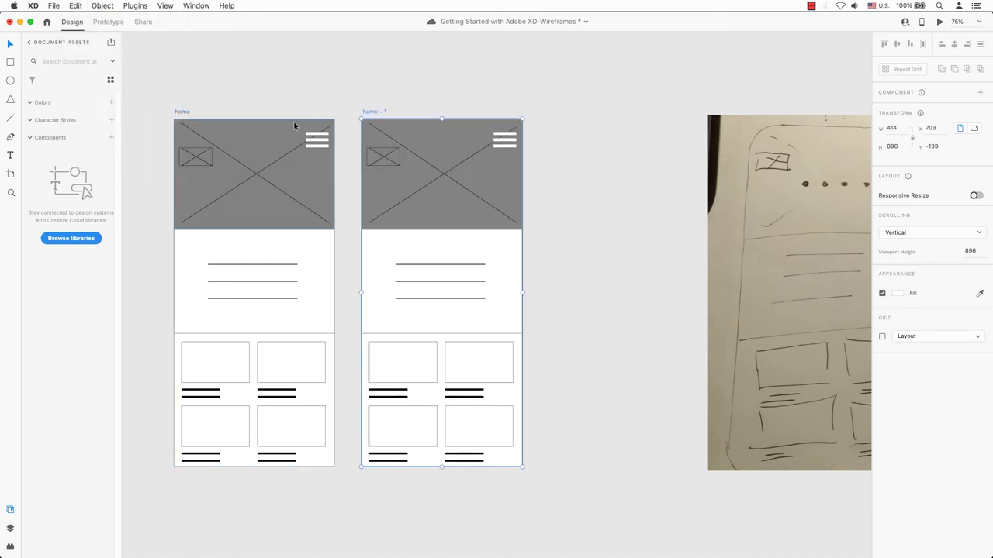
key(Delete)
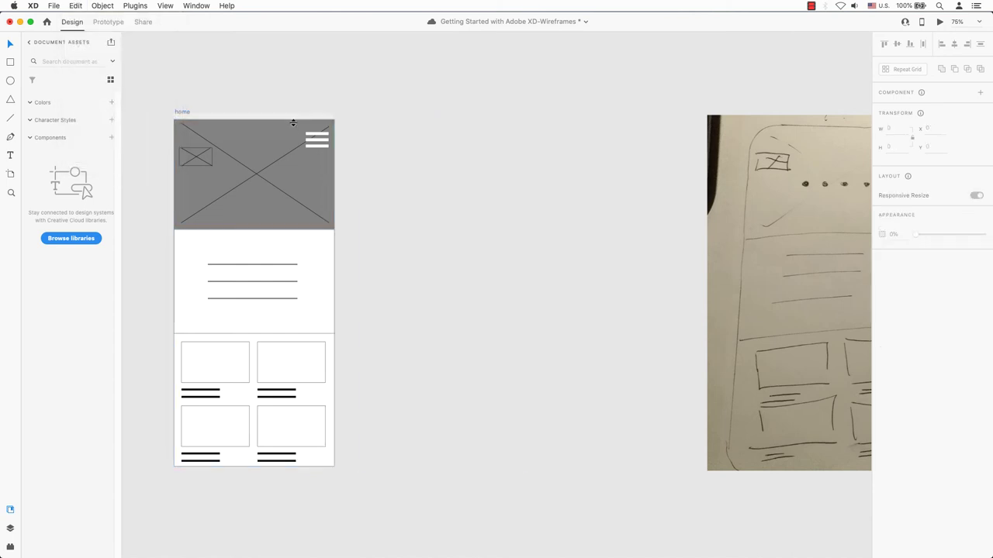
Try copying and pasting the home artboard, and undo the paste.
click(182, 111)
click(76, 5)
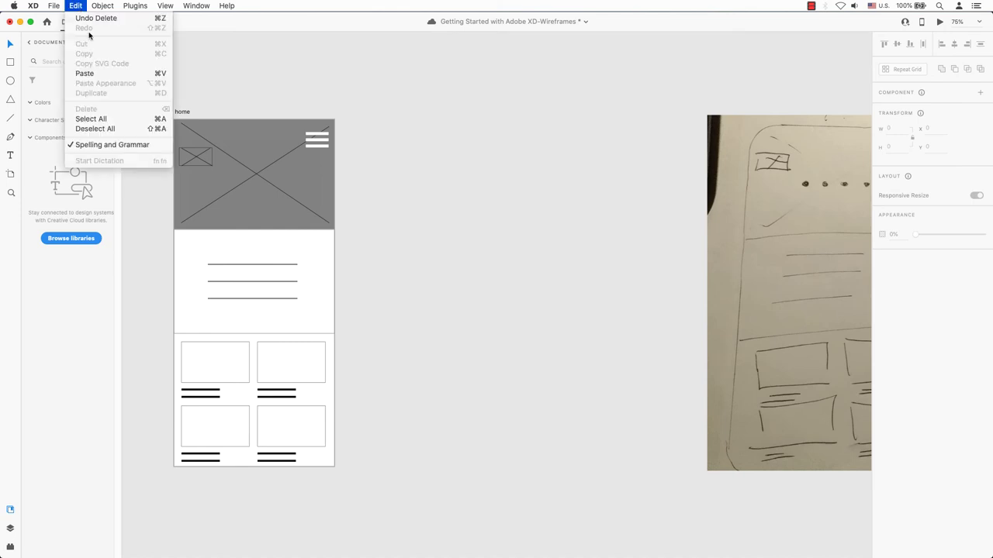
click(182, 111)
click(181, 111)
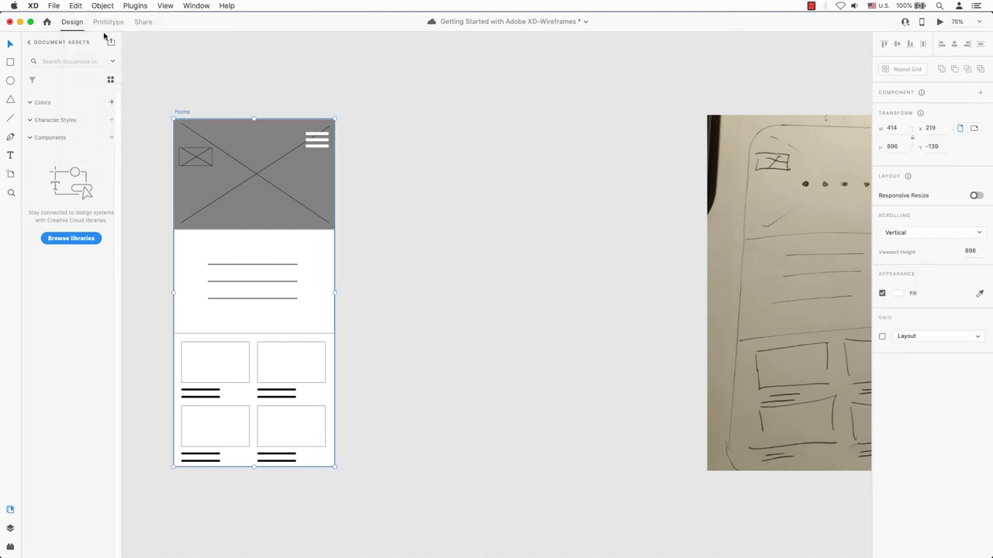
click(75, 6)
click(84, 53)
click(75, 6)
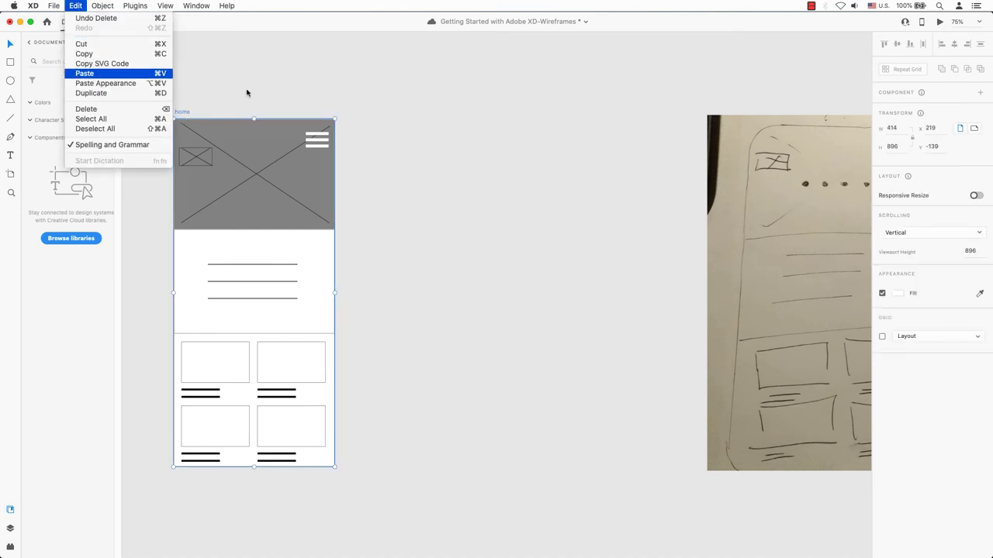
key(super+z)
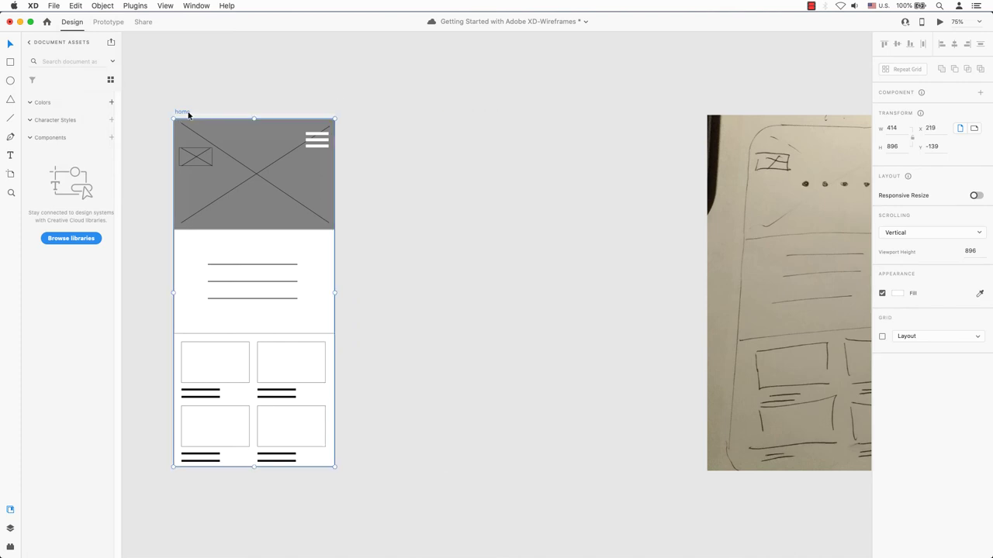
Place a copy of the home artboard beside the original at X 683 and rename the copy about.
drag(188, 115, 362, 122)
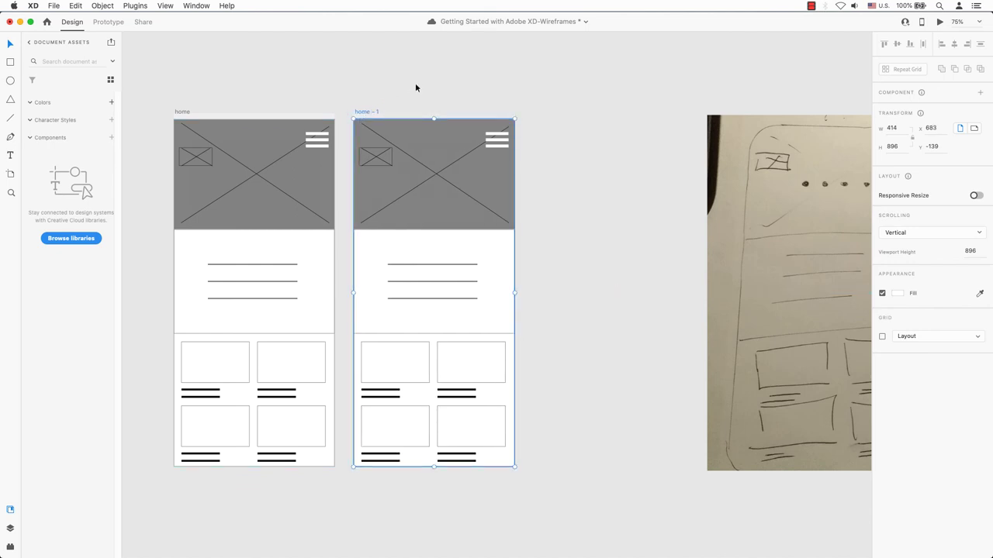
double_click(366, 112)
text(about)
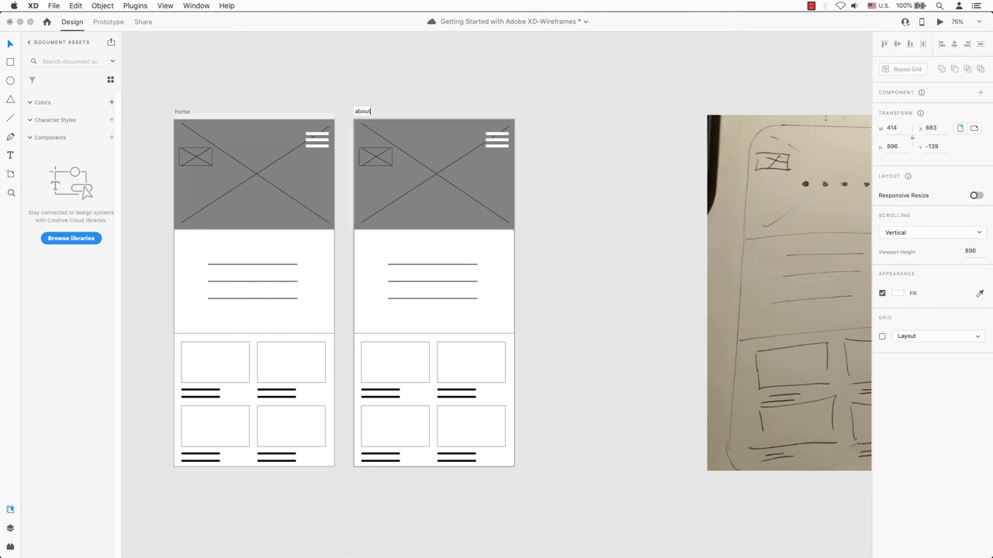
key(Return)
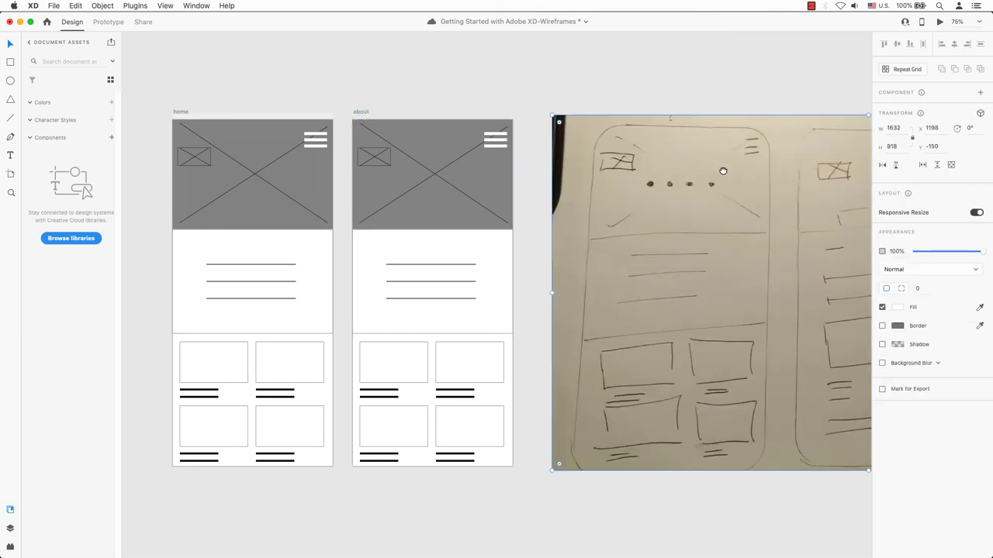
Move the sketch image so its second screen lies over the about artboard, and send the image to the back.
drag(722, 169, 596, 165)
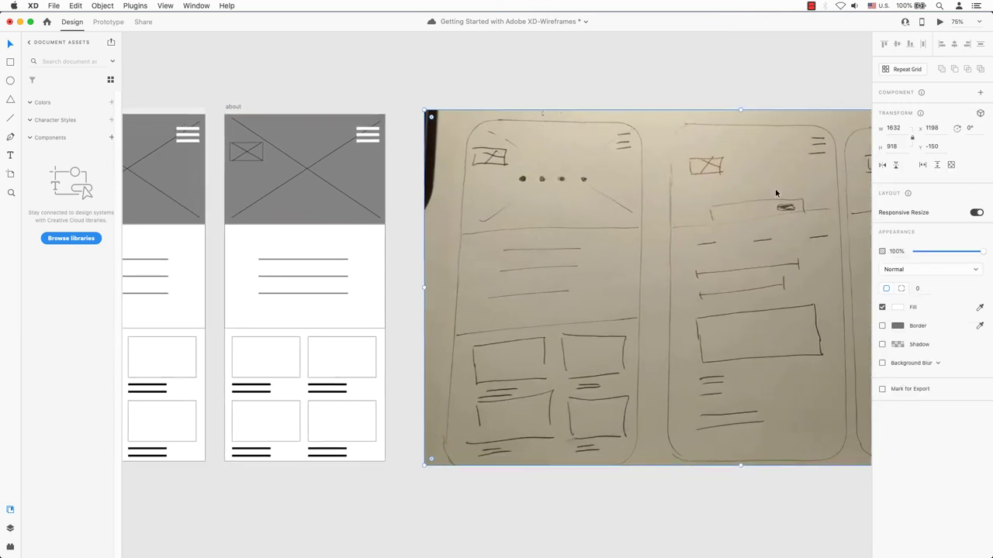
drag(776, 193, 326, 183)
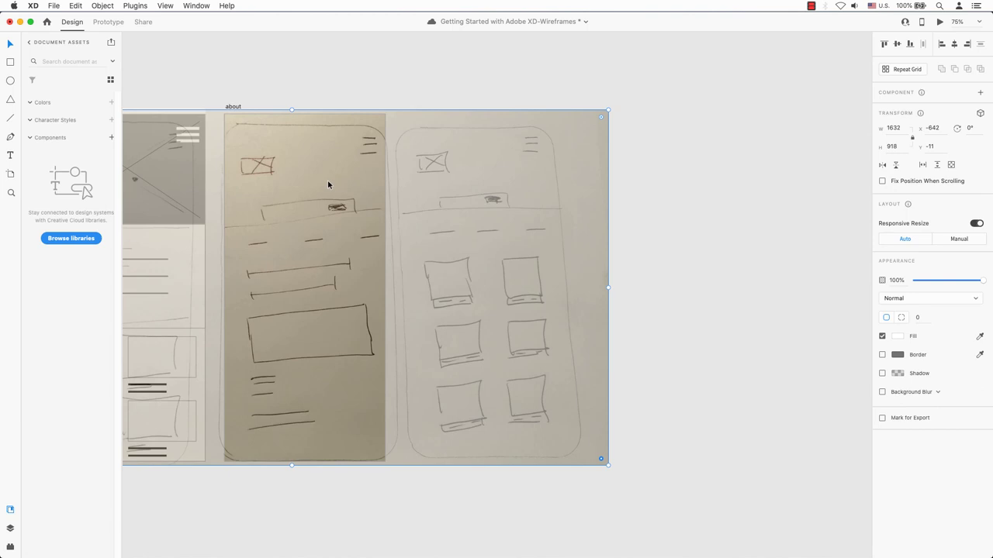
right_click(368, 180)
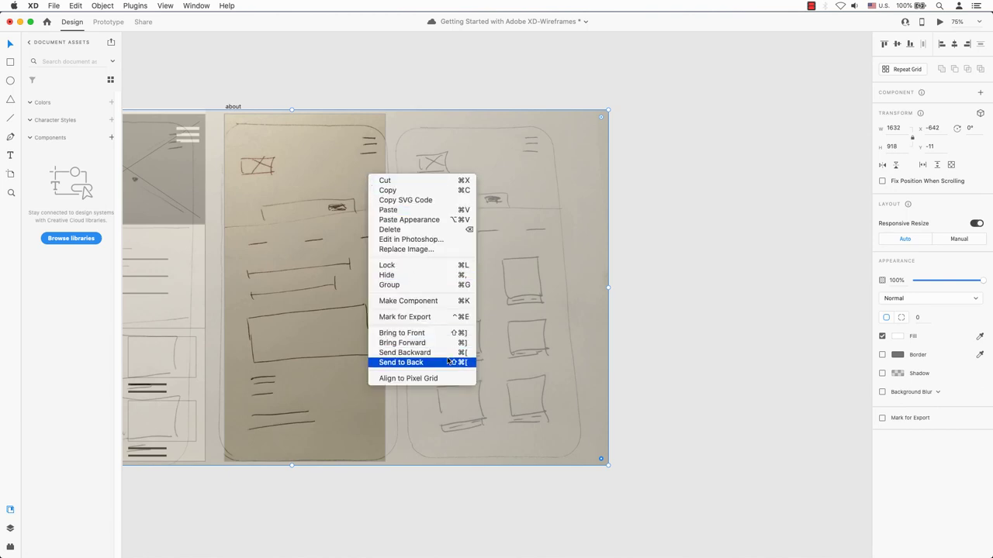
click(411, 362)
Move the white text section and the four captioned thumbnails from the about artboard to the empty canvas beyond the sketch.
scroll(459, 285, left, 5)
click(440, 266)
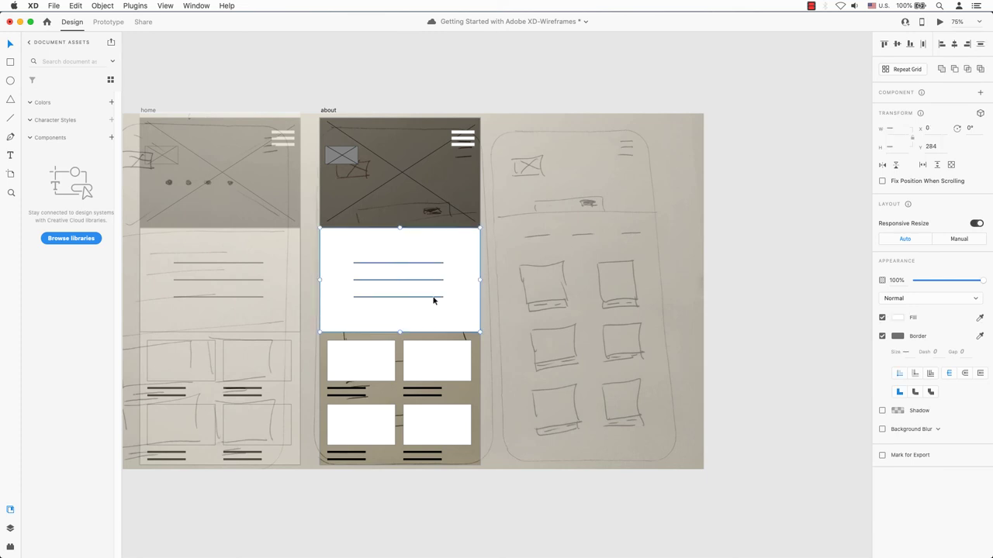
drag(434, 298, 831, 308)
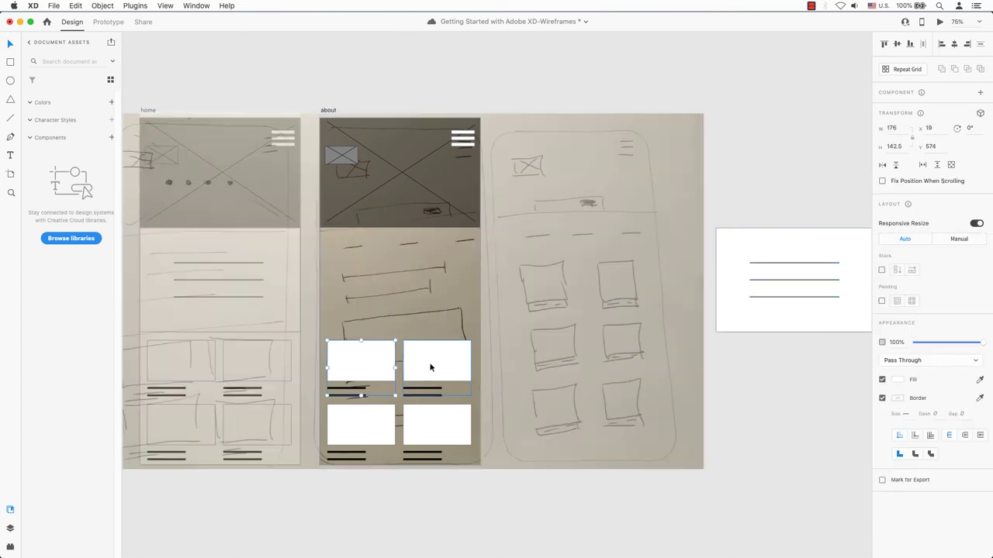
click(420, 422)
drag(420, 421, 772, 433)
click(448, 346)
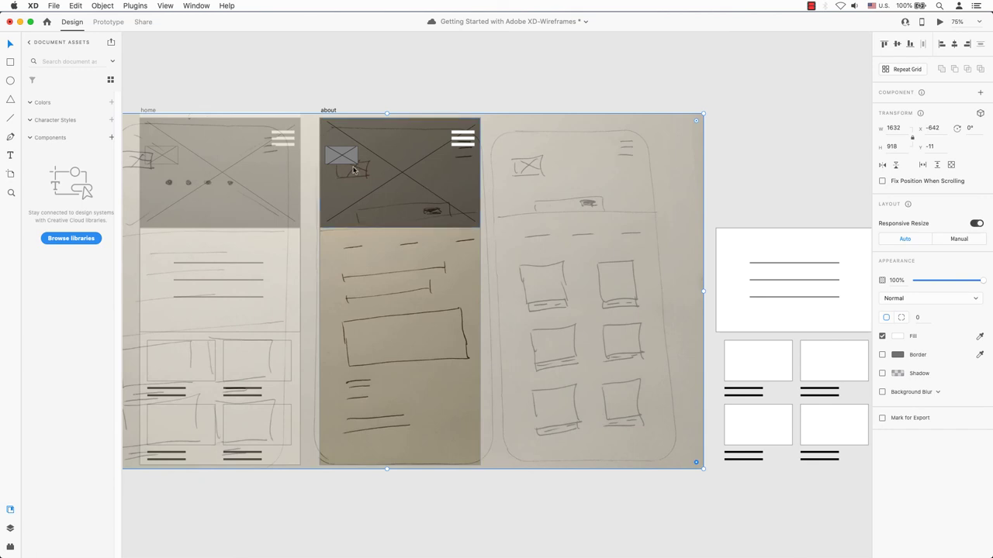
Draw a rectangle about 245 × 57 over the sketched bar at the header's lower edge and centre it horizontally on the artboard.
click(10, 62)
mouse_move(356, 208)
mouse_down()
mouse_move(439, 226)
mouse_move(383, 224)
mouse_move(474, 232)
mouse_move(451, 230)
mouse_up()
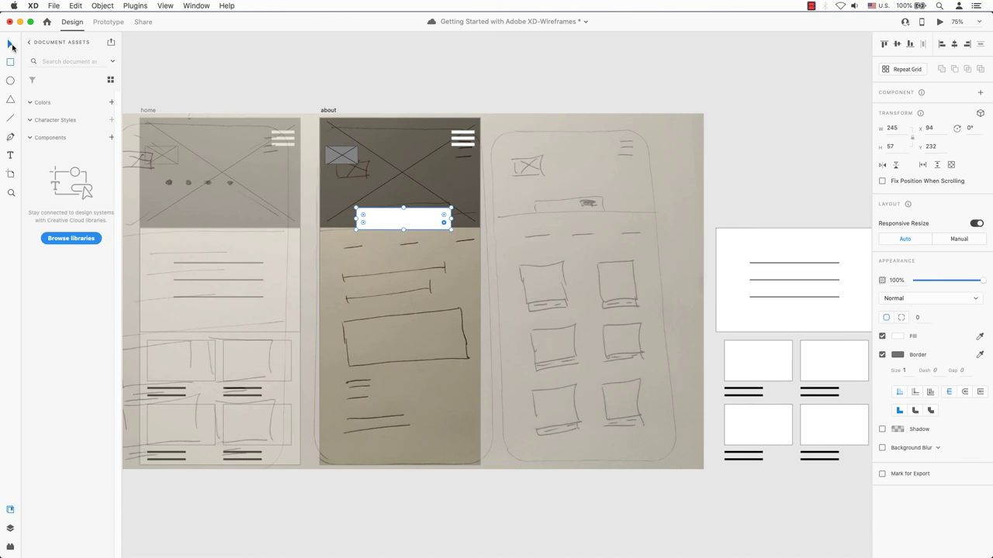
click(954, 44)
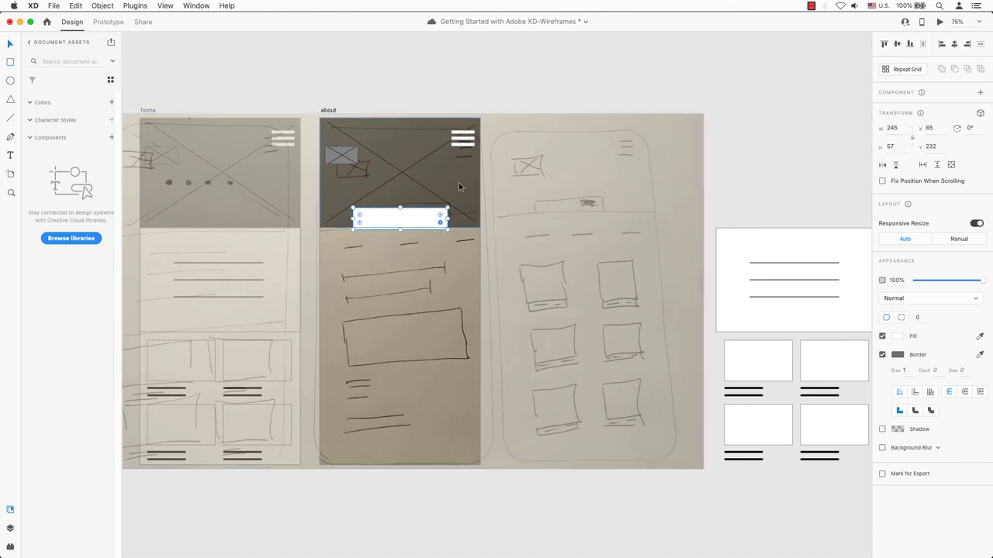
Draw a small rectangle about 51 × 16 near the right end of the white header bar and fill it with 000000.
click(10, 62)
drag(418, 214, 439, 221)
click(897, 336)
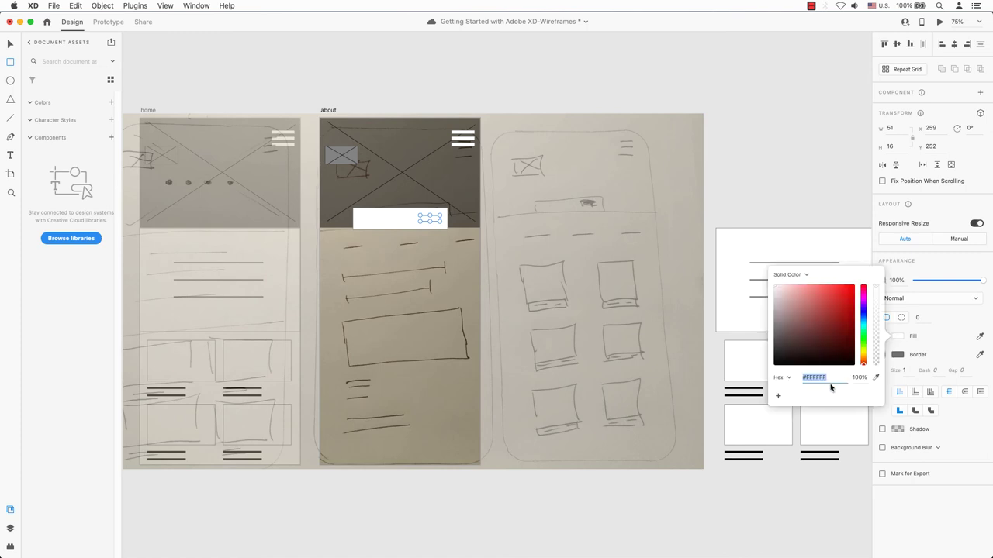
text(000000)
key(Return)
click(13, 44)
Place a copy of a set-aside text line, about 52 wide, over the first sketched dash below the about header.
click(763, 191)
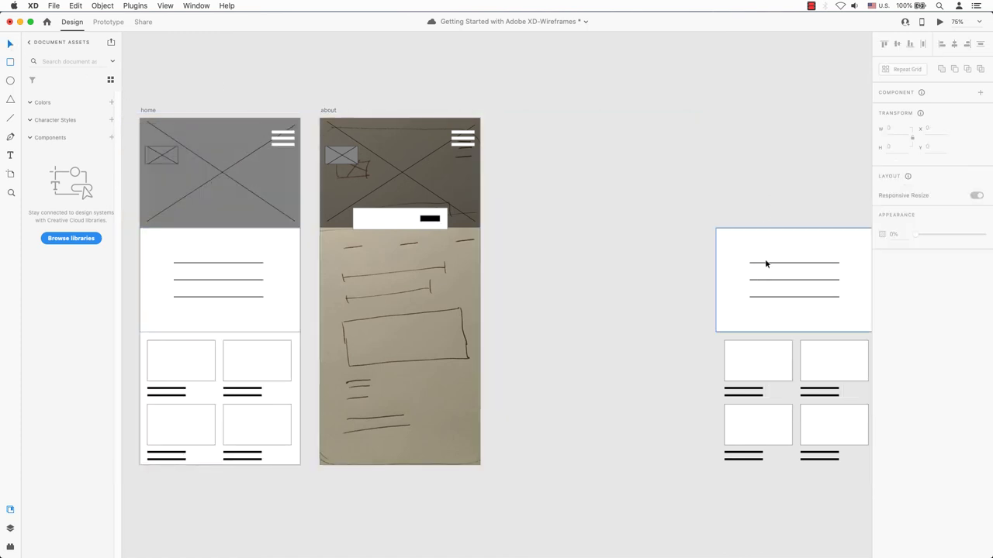
mouse_move(768, 263)
alt+mouse_down()
mouse_move(479, 281)
mouse_move(365, 248)
alt+mouse_up()
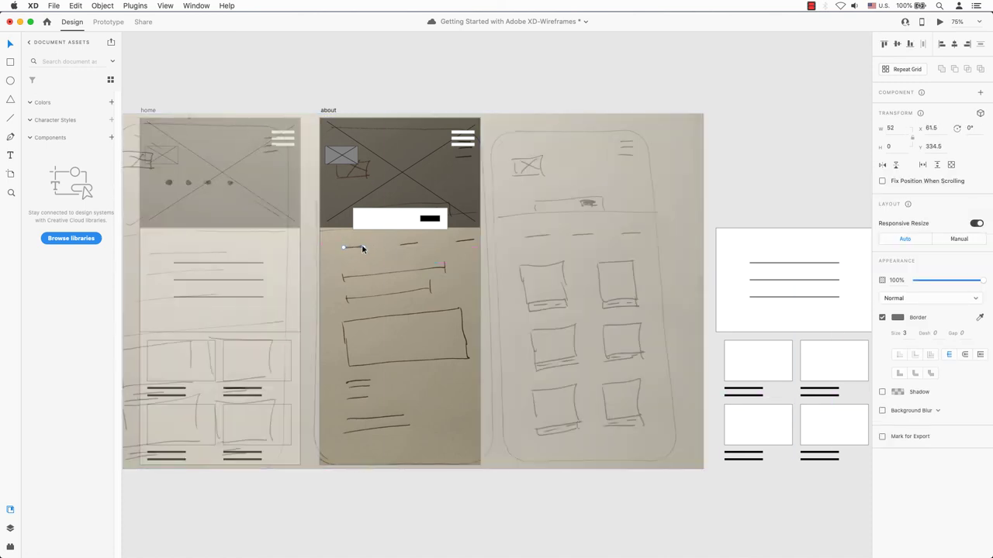
Copy the short line twice across the row to form three spaced lines below the about header.
drag(362, 249, 447, 250)
shift+click(394, 247)
shift+click(354, 247)
click(803, 101)
Move two set-aside text lines over the sketched long lines on the about artboard and extend the upper one to about 276.
click(388, 278)
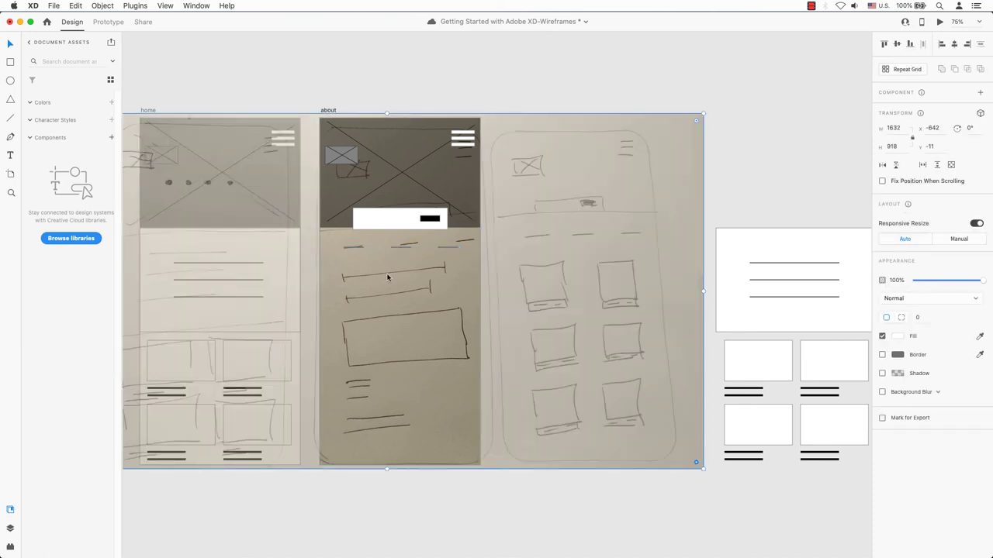
click(778, 261)
mouse_move(771, 282)
mouse_down()
mouse_move(471, 307)
mouse_move(362, 283)
mouse_up()
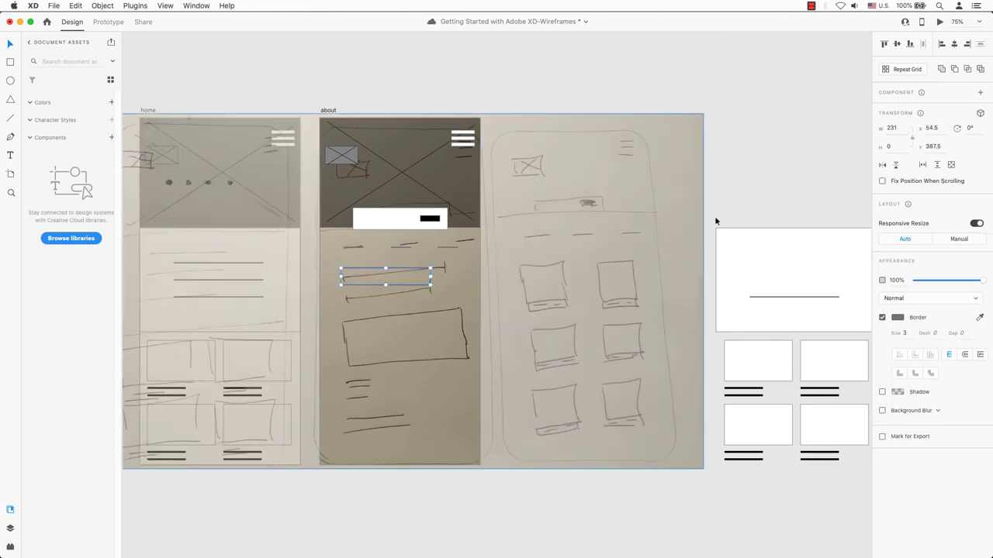
drag(431, 276, 447, 272)
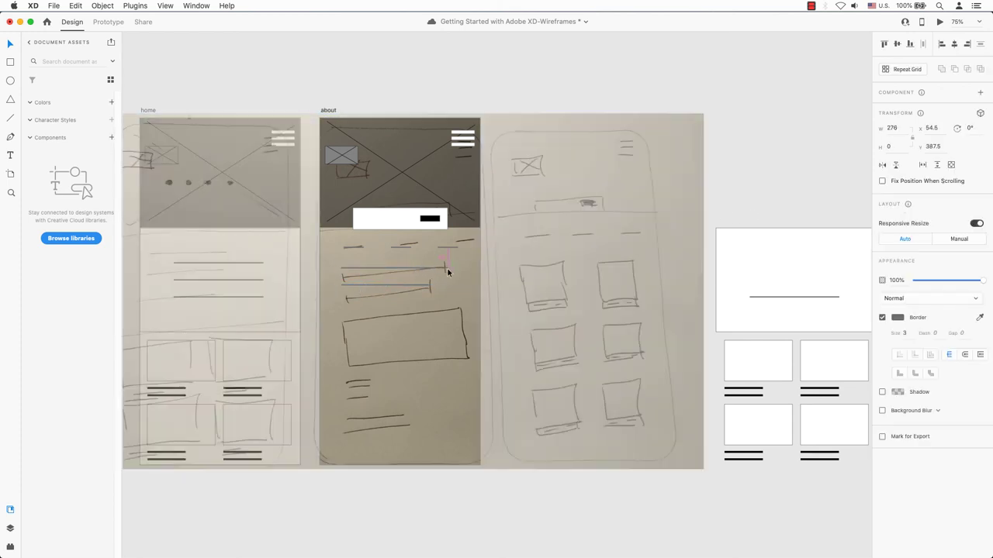
Move a set-aside captioned thumbnail over the sketched box on the about artboard and ungroup it.
click(776, 361)
mouse_move(776, 361)
mouse_down()
mouse_move(746, 371)
mouse_move(386, 335)
mouse_up()
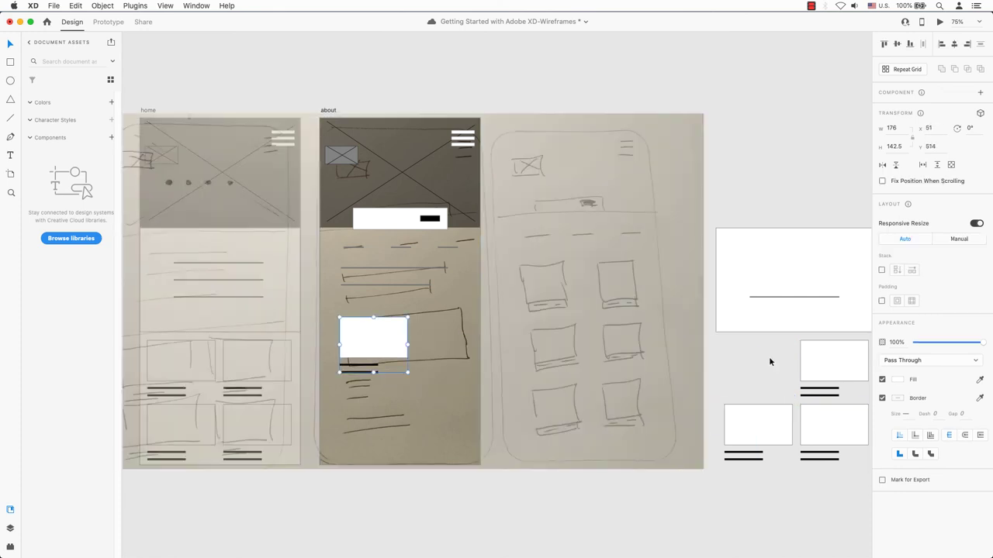
right_click(395, 342)
click(448, 437)
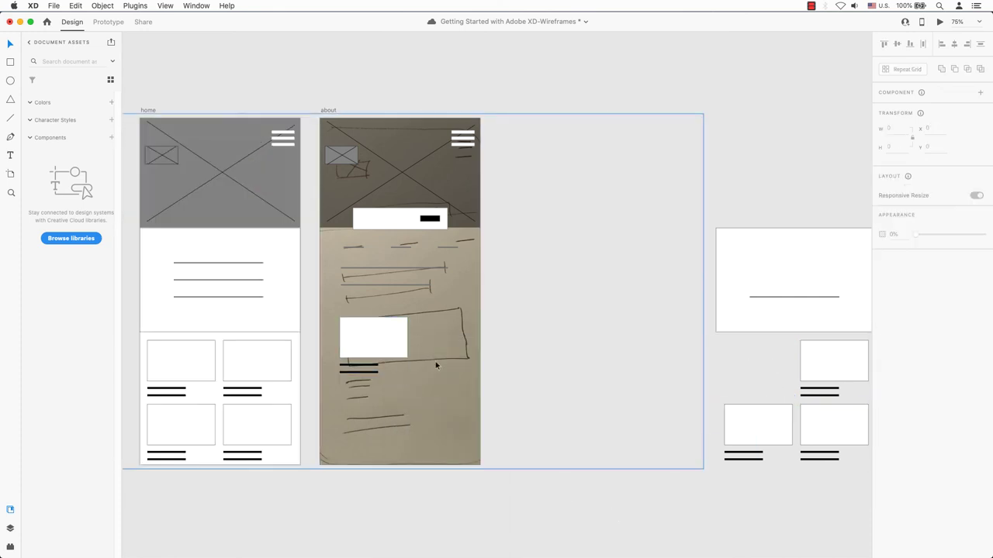
Stretch the thumbnail's rectangle to about 325 wide and slightly taller over the sketched box, and left-align its two caption lines with it.
drag(407, 340, 465, 345)
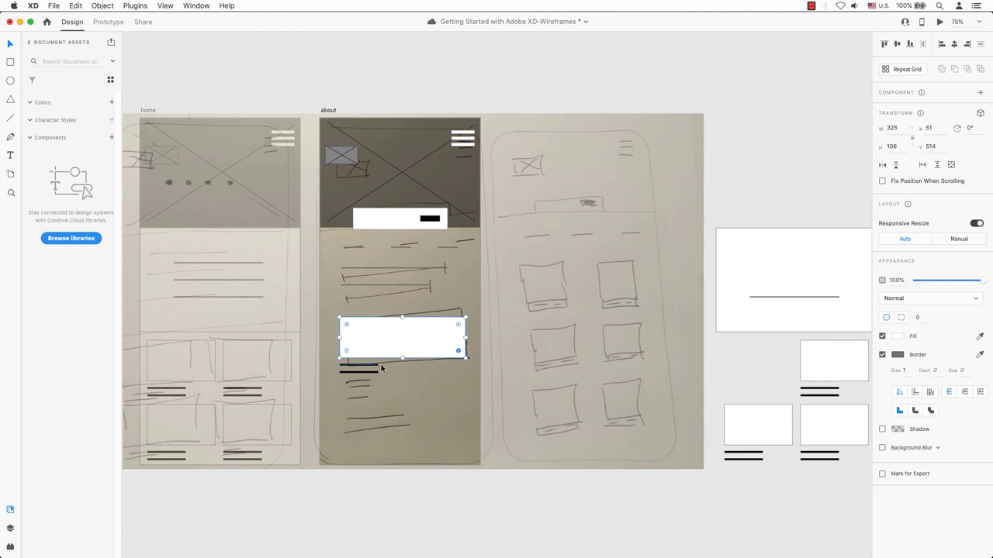
mouse_move(402, 316)
mouse_down()
mouse_move(402, 281)
mouse_move(402, 304)
mouse_up()
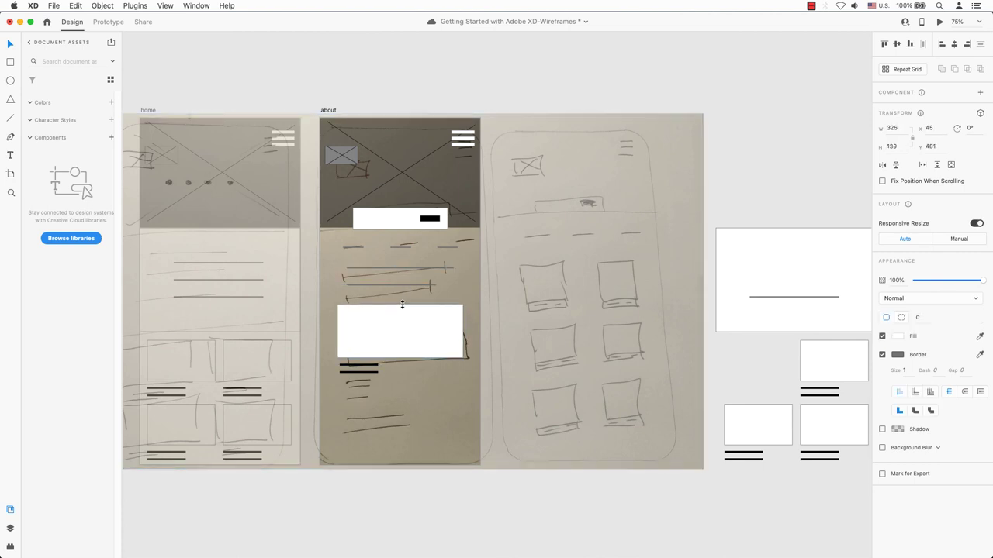
click(369, 369)
shift+click(376, 348)
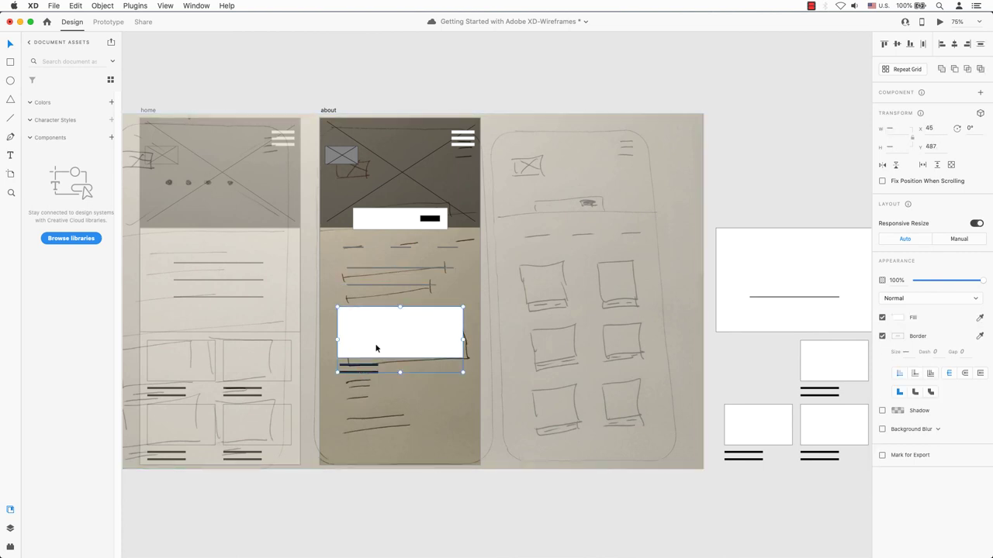
click(941, 44)
click(812, 110)
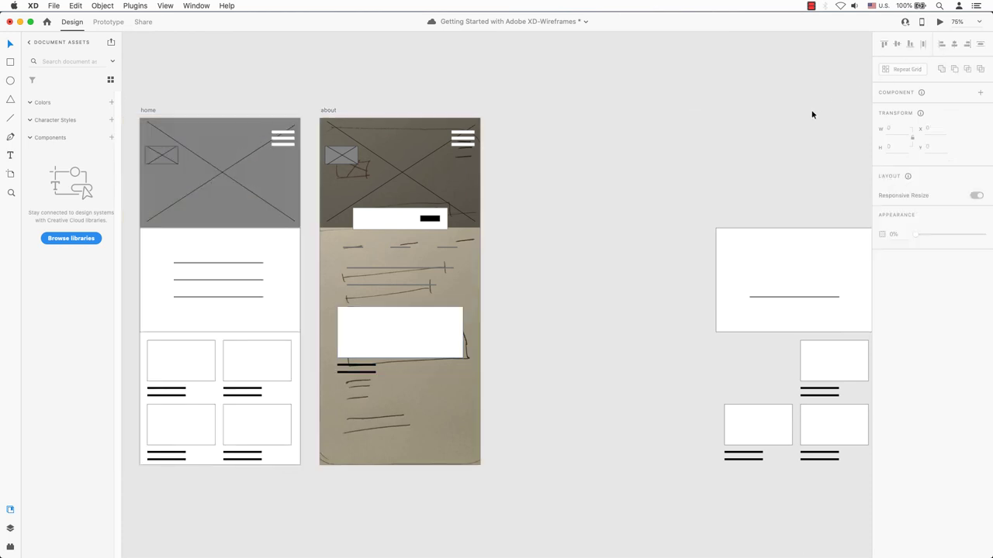
Add another thumbnail's two caption lines below the first pair, and place a widened pair over the lowest sketched lines.
click(820, 391)
right_click(822, 372)
click(714, 357)
mouse_move(817, 391)
mouse_down()
mouse_move(386, 418)
mouse_move(355, 394)
mouse_up()
mouse_move(354, 380)
mouse_down()
mouse_move(361, 434)
mouse_move(444, 429)
mouse_up()
click(465, 489)
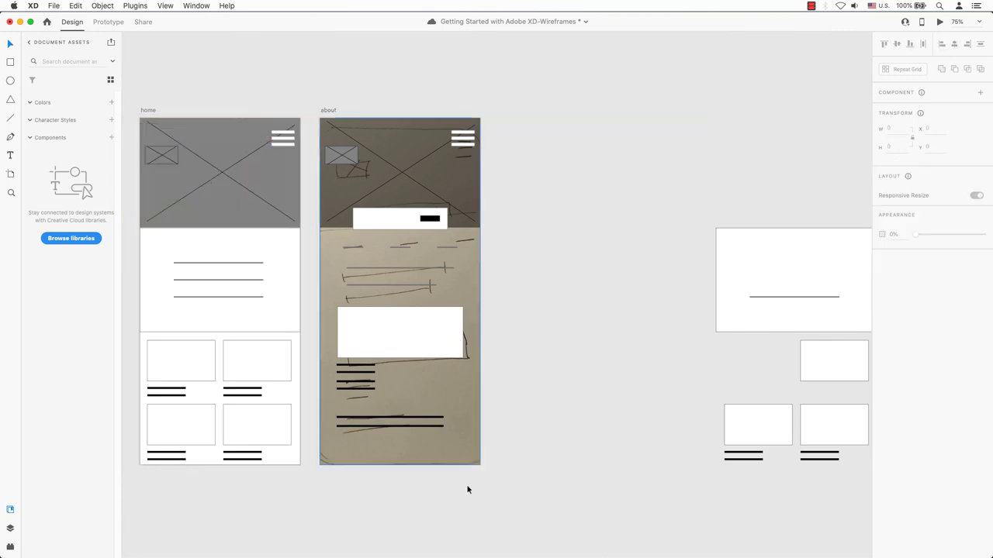
Delete the leftover white section and thumbnails from the empty canvas beside the artboards.
drag(700, 208, 857, 469)
key(Delete)
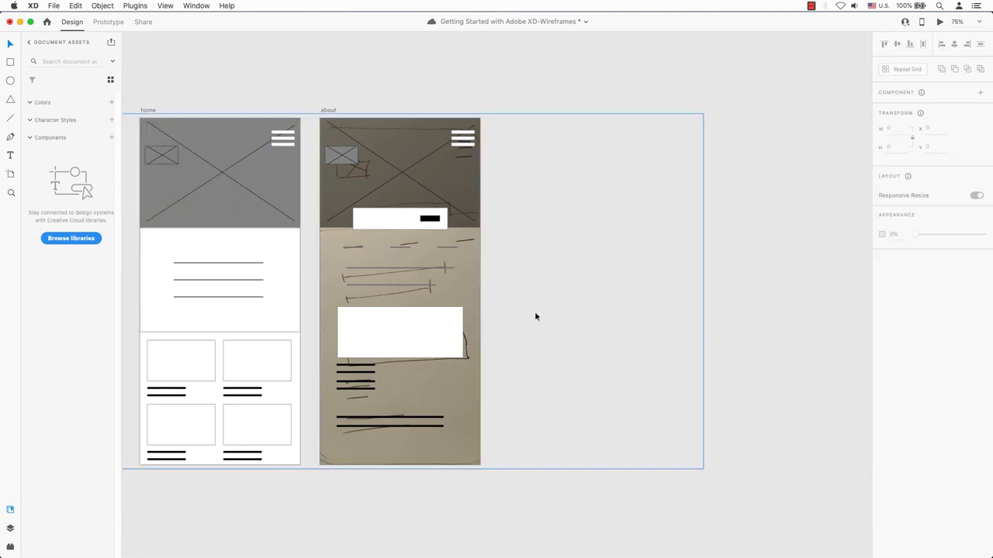
click(457, 277)
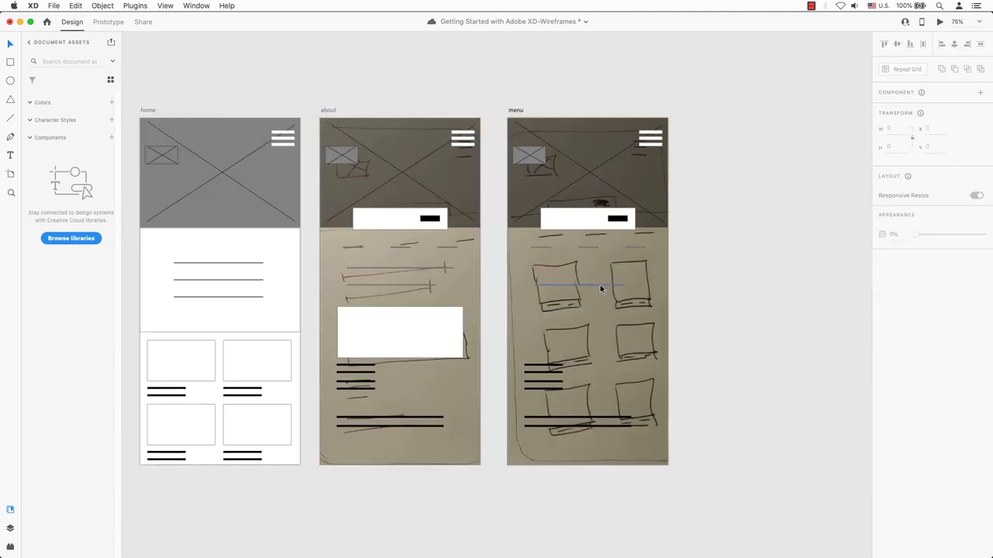
Delete the remaining long text line, the four short caption lines and the two wide lower lines from the menu artboard.
click(601, 286)
key(Delete)
click(545, 364)
key(Delete)
click(543, 372)
key(Delete)
click(543, 380)
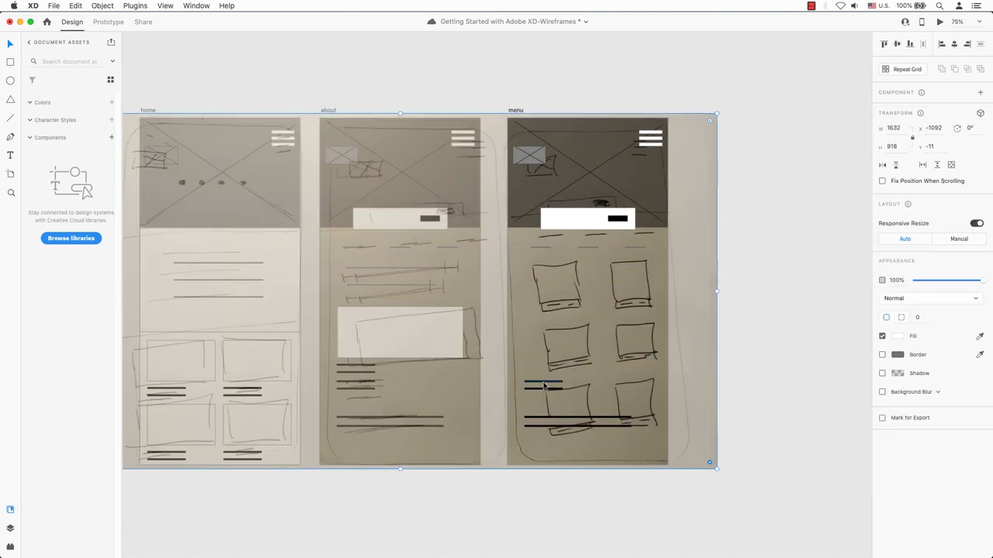
click(543, 382)
key(Delete)
click(543, 389)
key(Delete)
click(583, 421)
click(572, 418)
key(Delete)
click(607, 425)
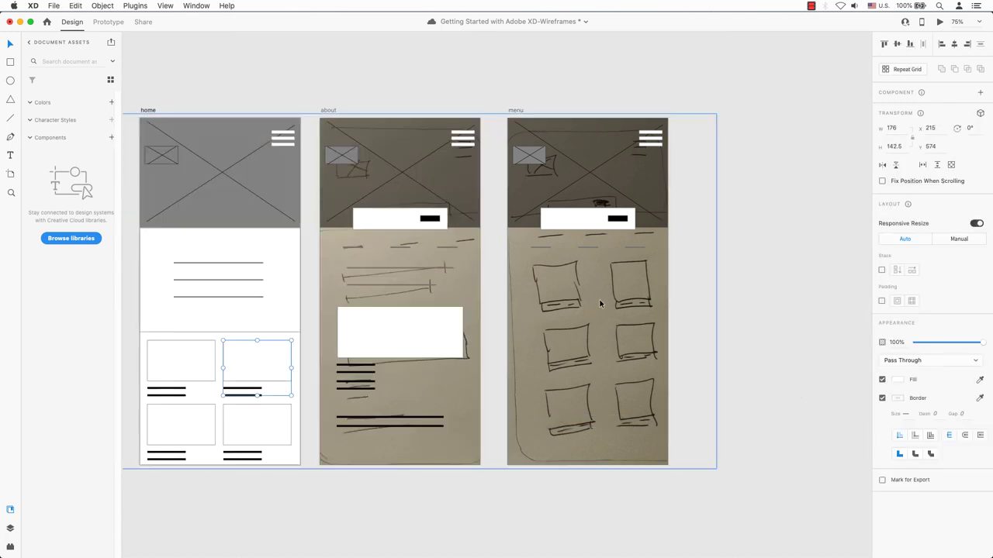
drag(290, 361, 578, 286)
right_click(576, 289)
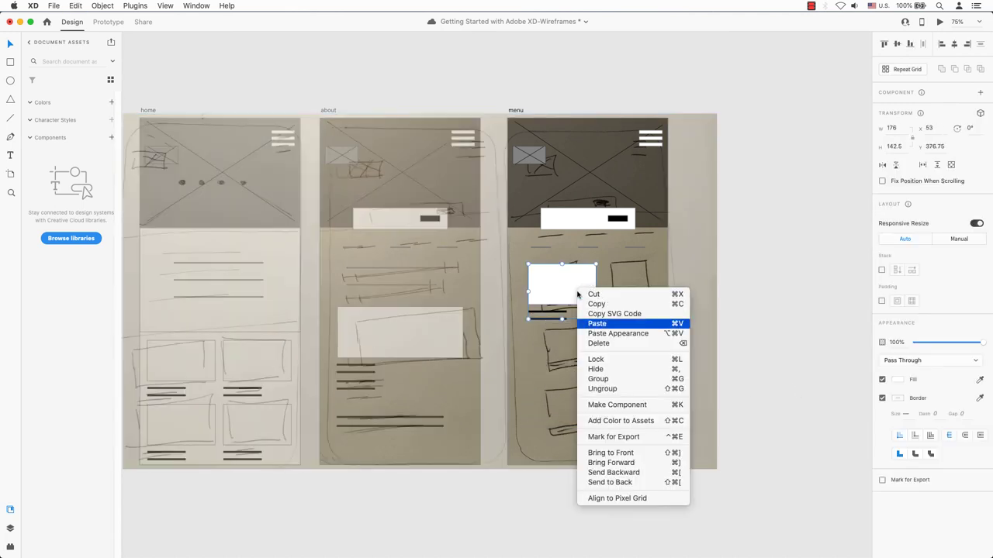
click(610, 390)
click(693, 296)
click(589, 284)
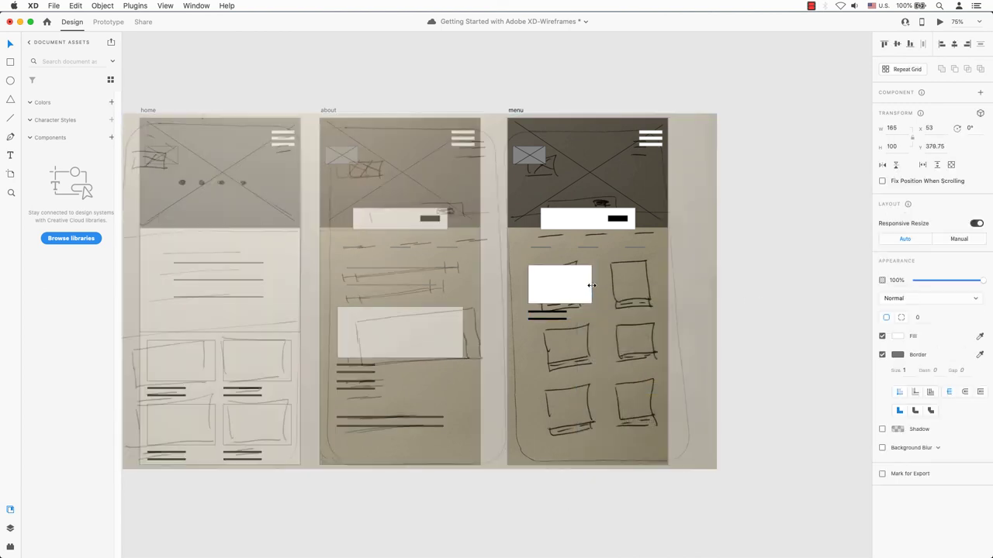
drag(593, 282, 576, 283)
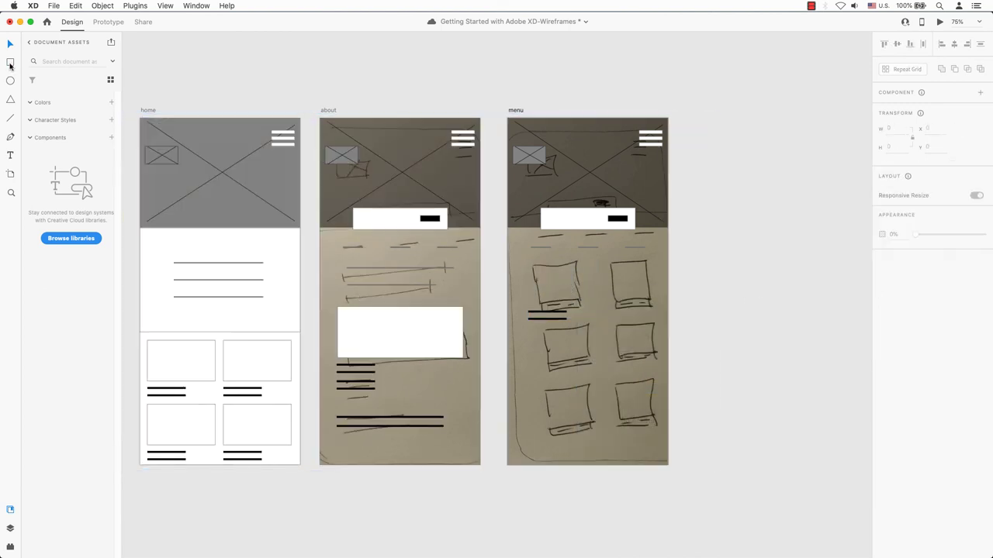
Draw a square about 114 × 114 over the first sketched menu card and remove the two leftover caption lines.
click(10, 62)
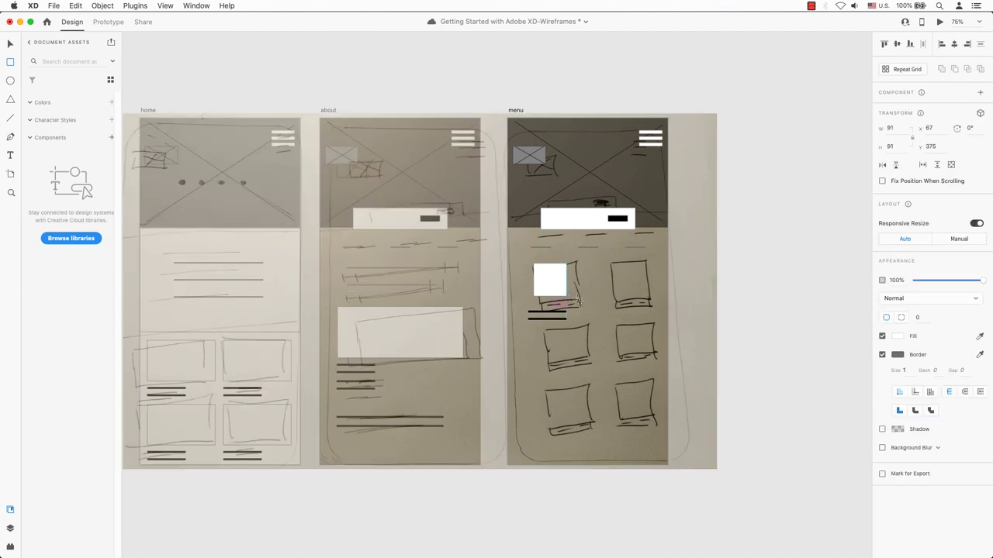
mouse_move(532, 263)
mouse_down()
mouse_move(593, 310)
mouse_move(564, 280)
mouse_up()
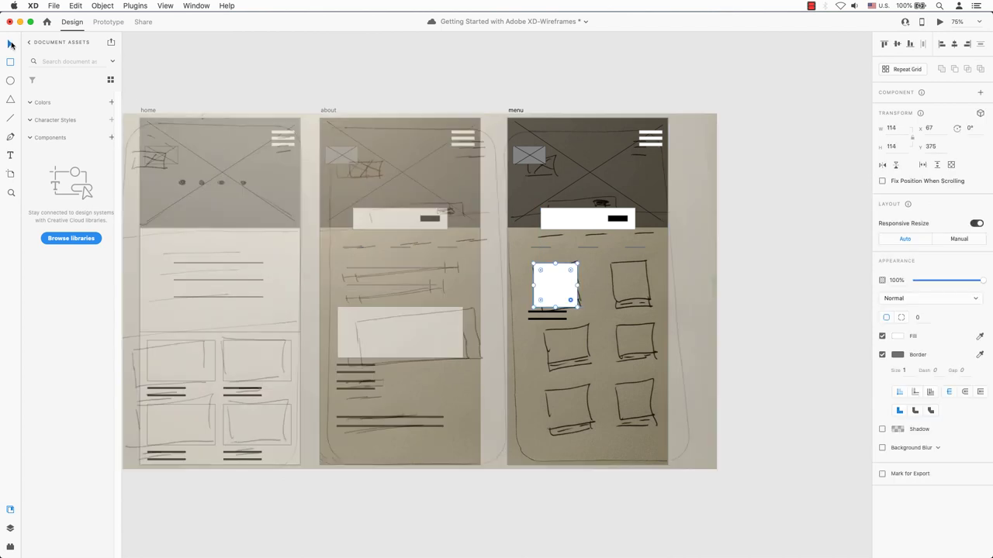
click(10, 44)
click(546, 312)
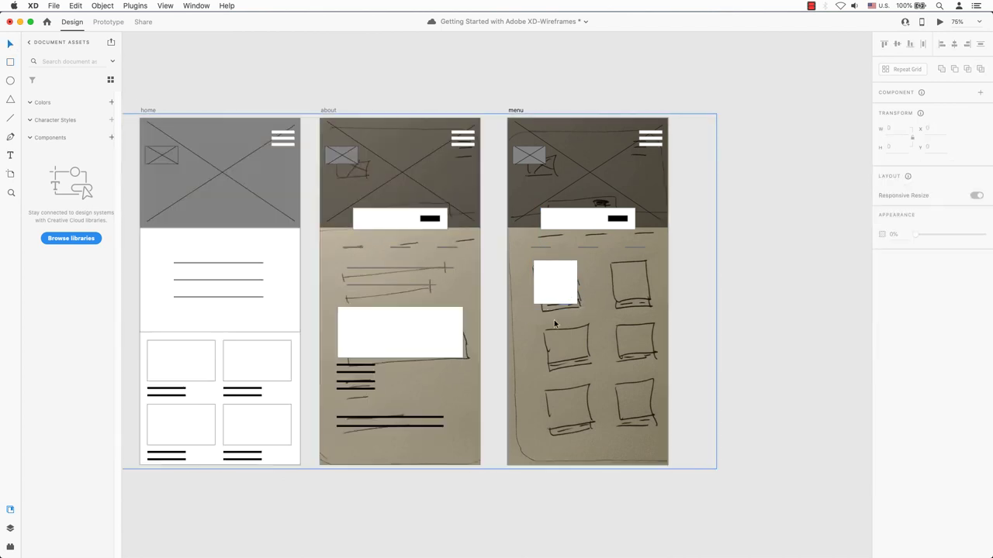
Draw a caption bar about 114 × 33 along the lower edge of the menu card's square.
click(10, 62)
drag(532, 261, 581, 307)
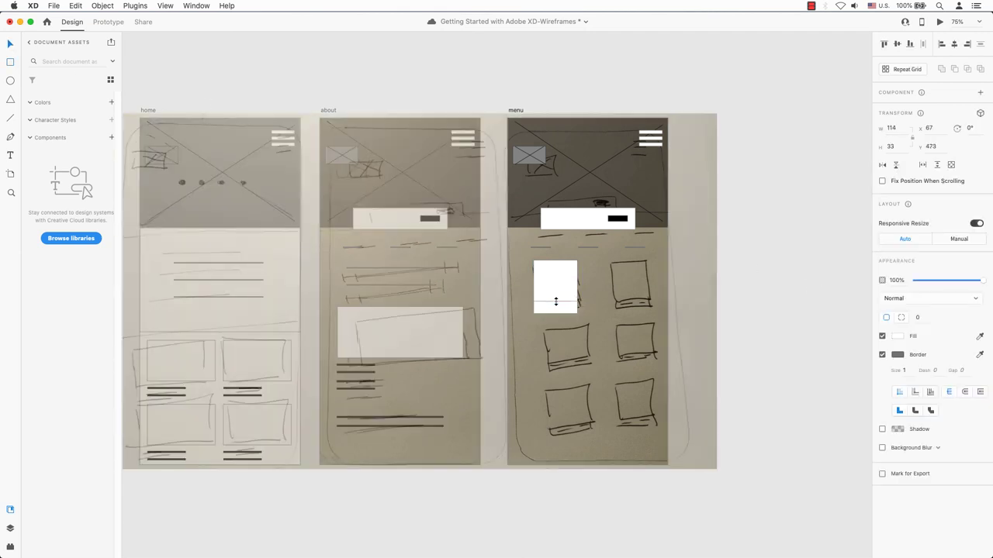
click(765, 291)
Draw a line about 39 long inside the card's caption bar and set its border to 000000, size 5.
click(10, 118)
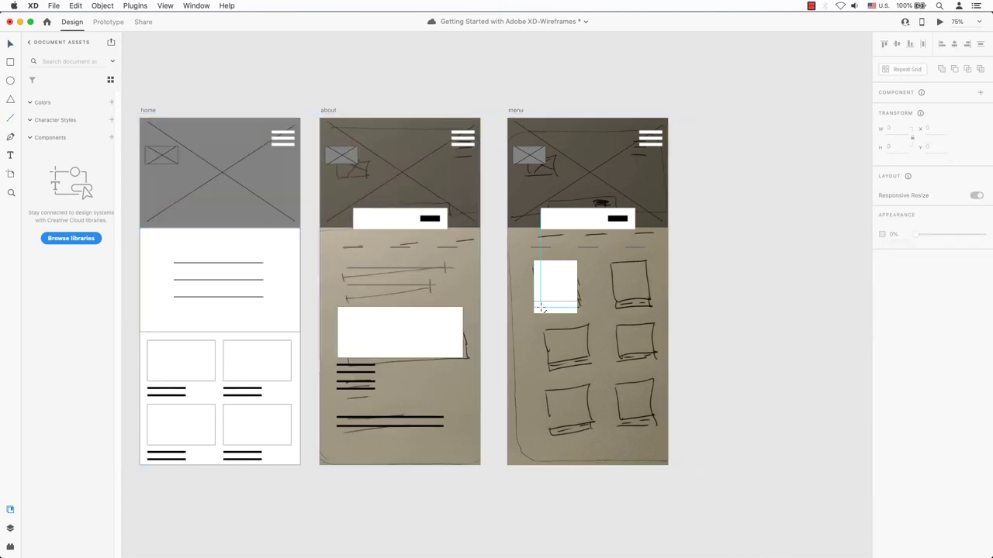
drag(540, 307, 555, 308)
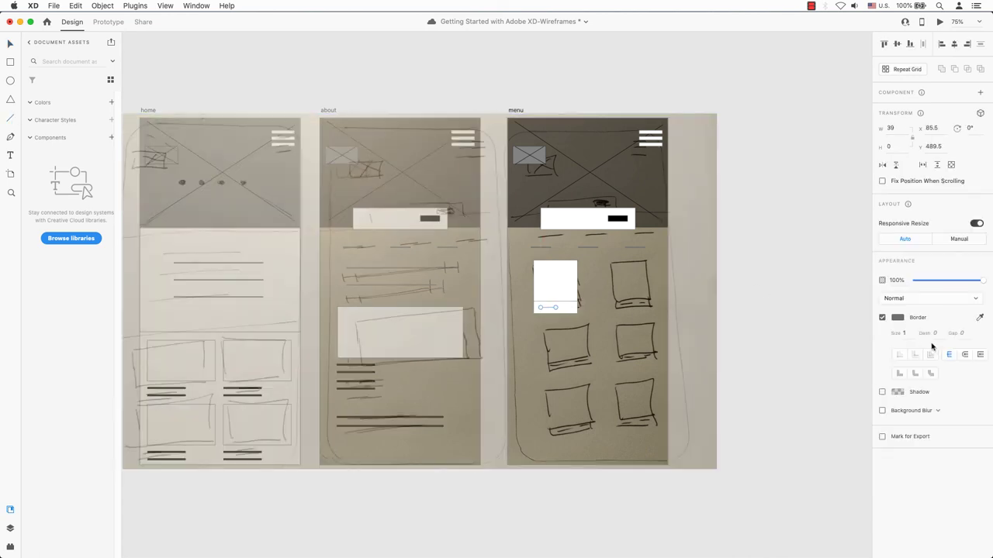
click(897, 318)
key(Return)
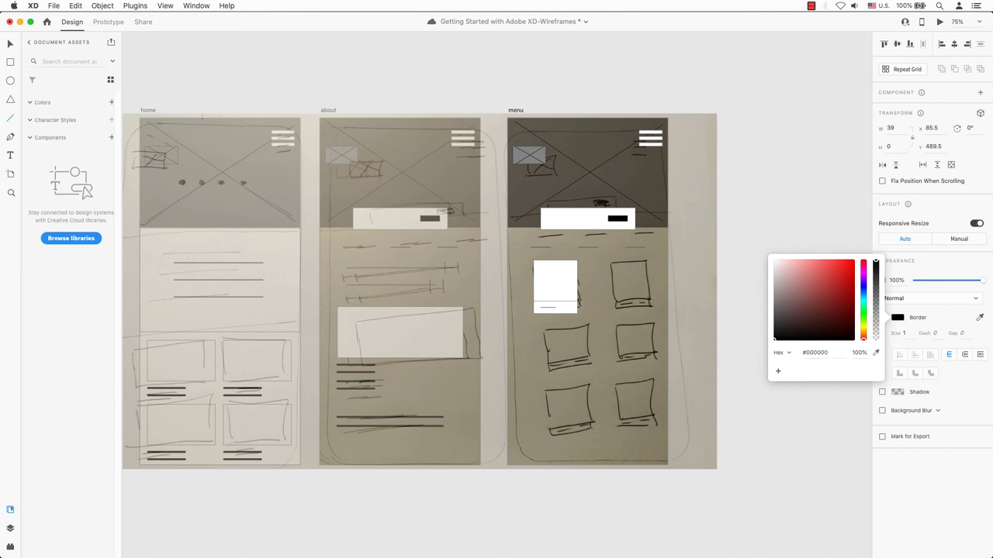
click(905, 333)
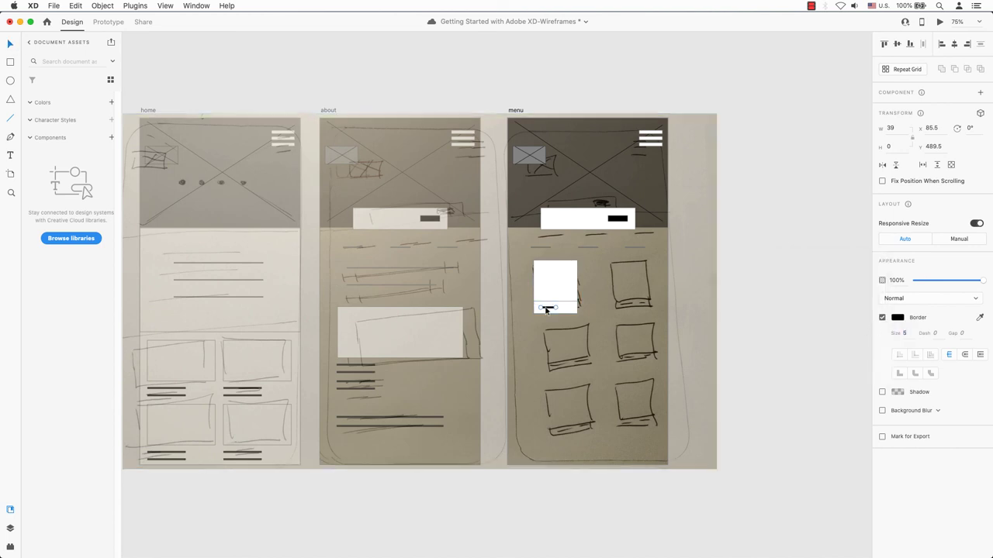
Place a copy of the thick black line at the other end of the card's caption bar and select both lines.
drag(548, 308, 561, 310)
click(778, 297)
click(549, 309)
shift+click(565, 308)
click(567, 309)
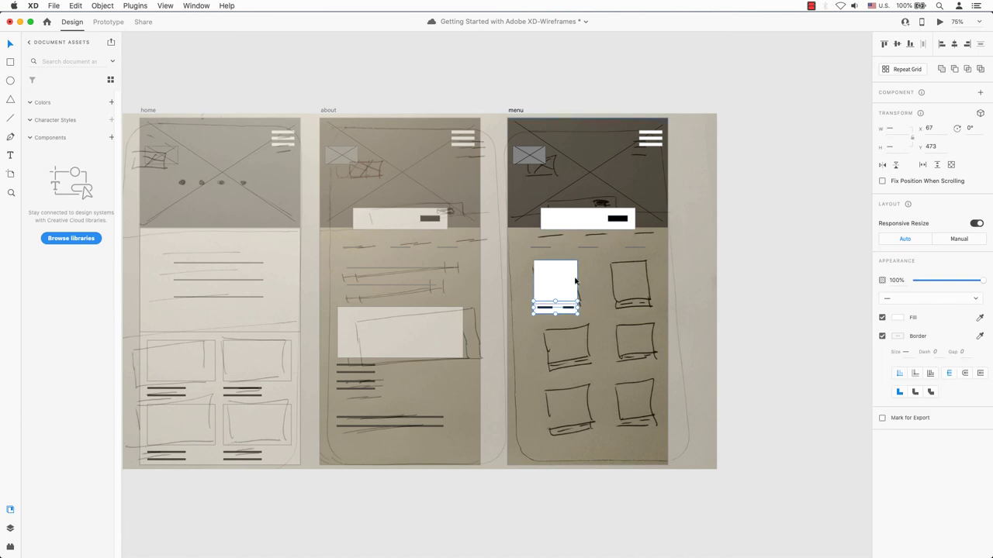
Turn the complete menu card into a repeat grid and extend it across the artboard to three columns.
mouse_move(756, 333)
mouse_down()
mouse_move(532, 274)
mouse_move(530, 255)
mouse_up()
shift+click(702, 270)
click(625, 287)
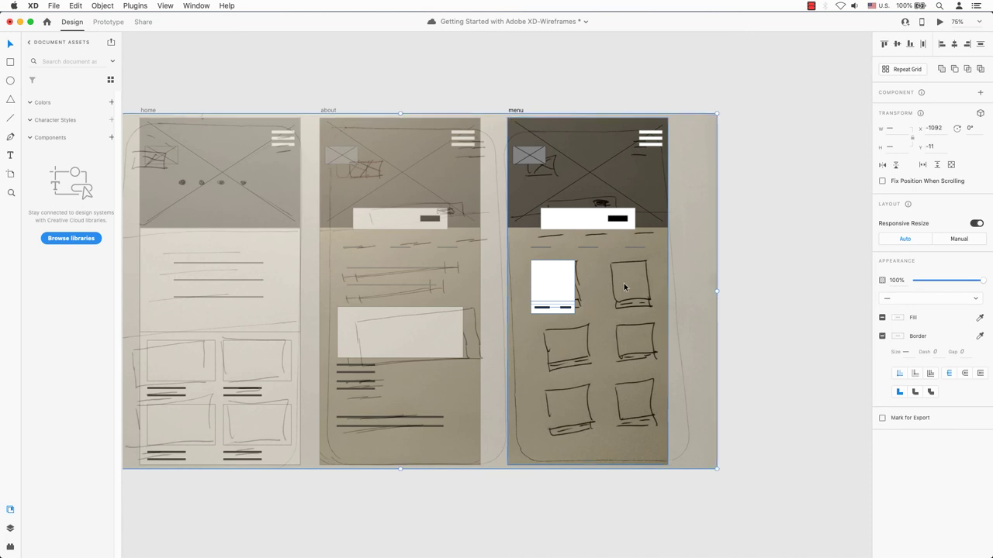
click(560, 302)
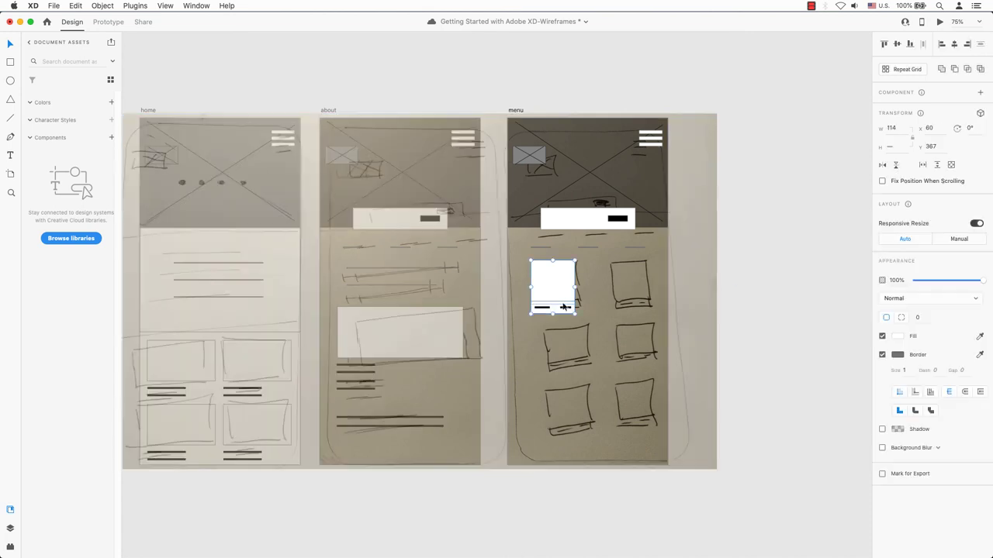
click(913, 74)
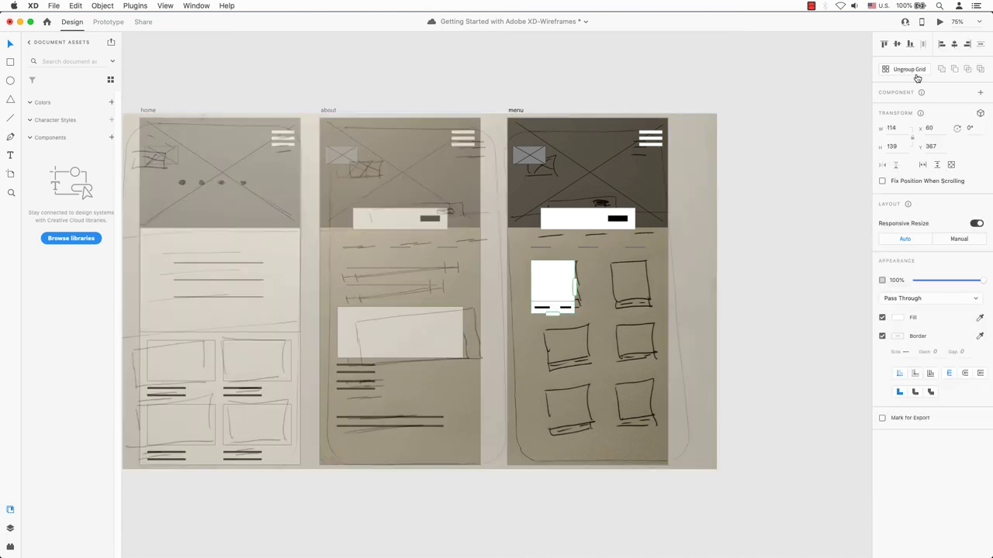
drag(575, 288, 634, 293)
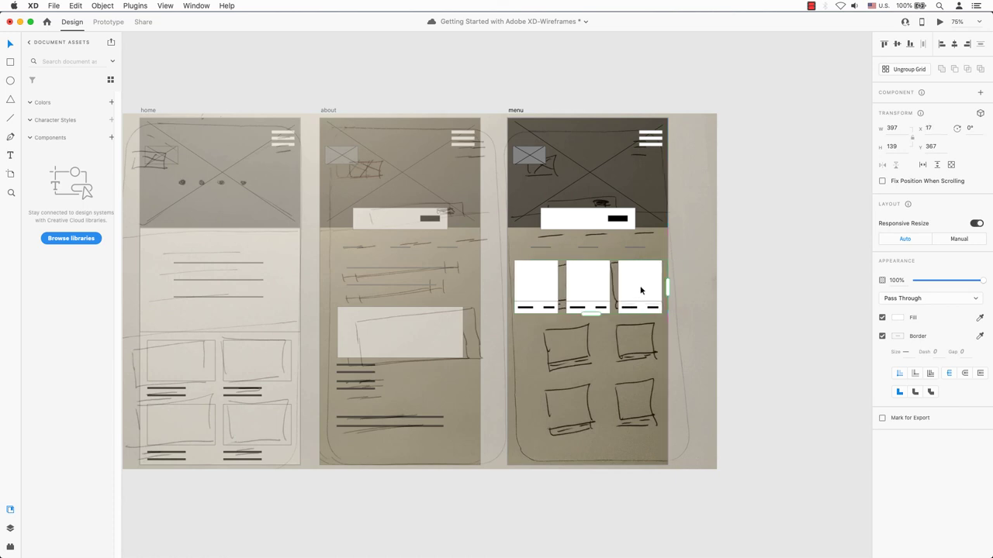
Trim the card grid's width to about 381 and centre it horizontally on the menu artboard.
click(954, 46)
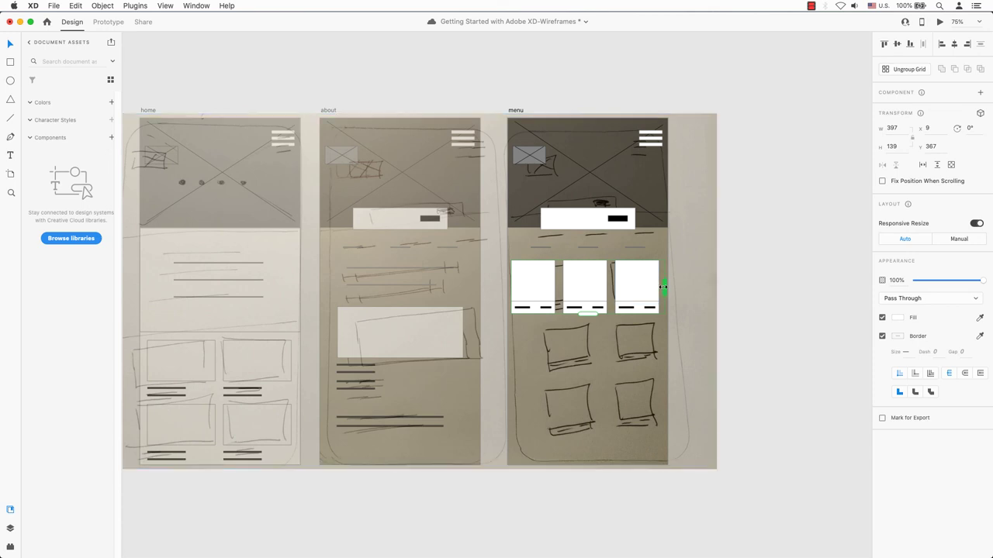
drag(664, 285, 661, 287)
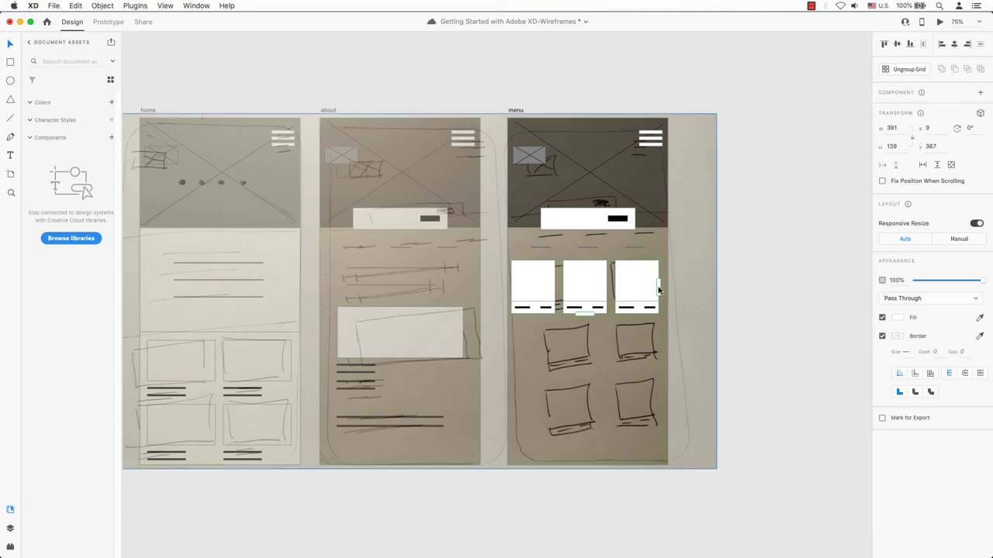
click(955, 45)
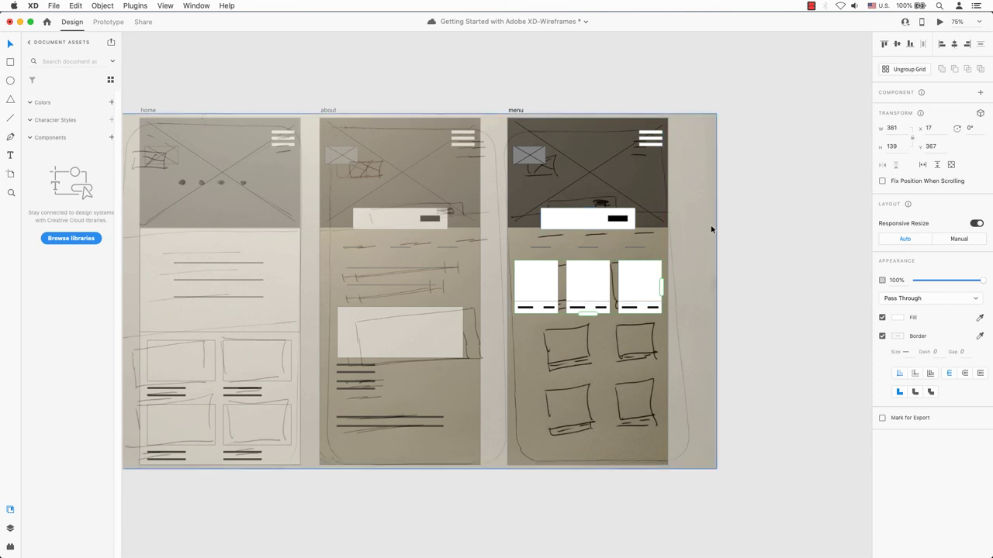
Extend the card grid to three rows, about 458 high, and move it slightly lower on the menu artboard.
drag(585, 314, 584, 441)
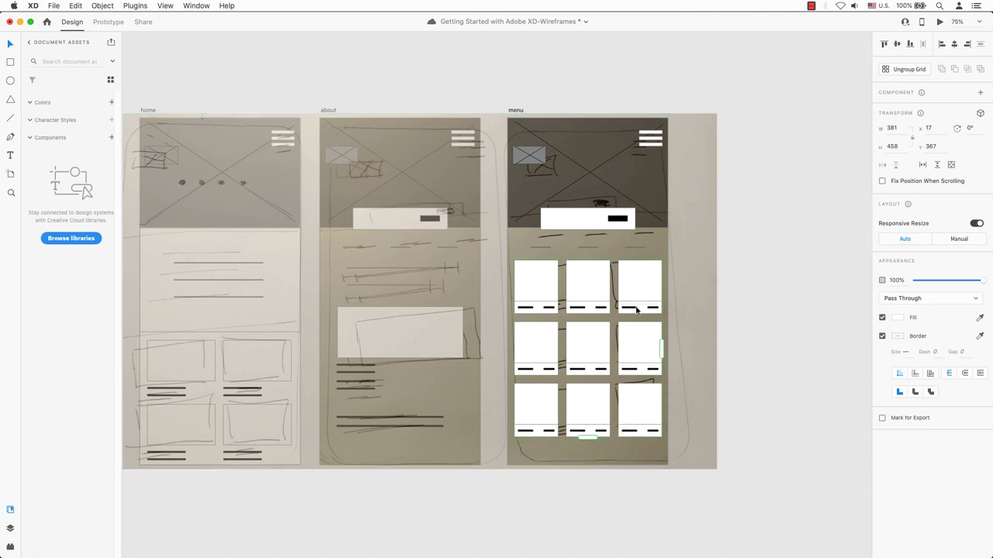
drag(643, 290, 647, 308)
Move the sketch from the menu artboard to the empty canvas beside home, and delete the sketch image from the about artboard.
mouse_move(698, 280)
mouse_down()
mouse_move(632, 297)
mouse_move(215, 283)
mouse_move(365, 302)
mouse_move(649, 259)
mouse_move(223, 236)
mouse_move(122, 215)
mouse_up()
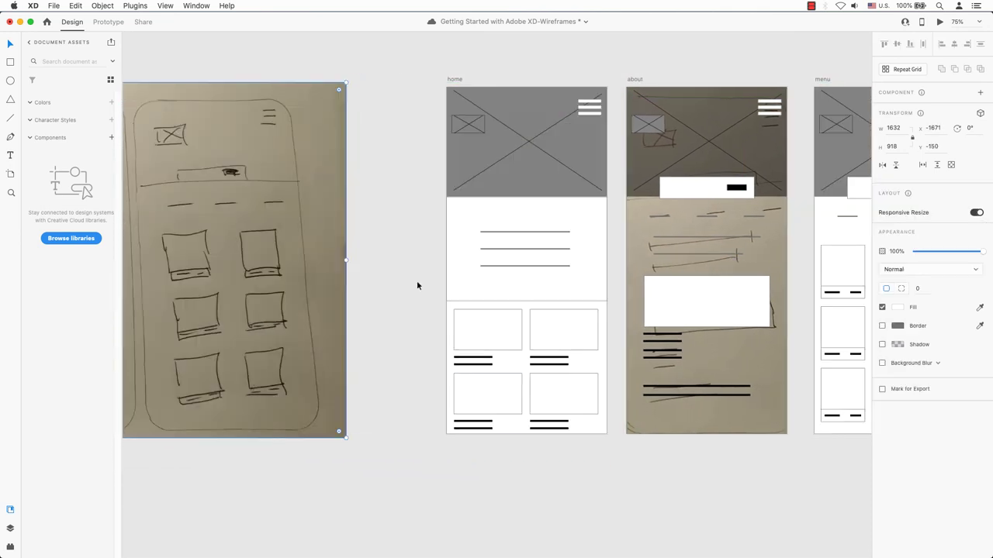
drag(727, 353, 514, 365)
click(551, 385)
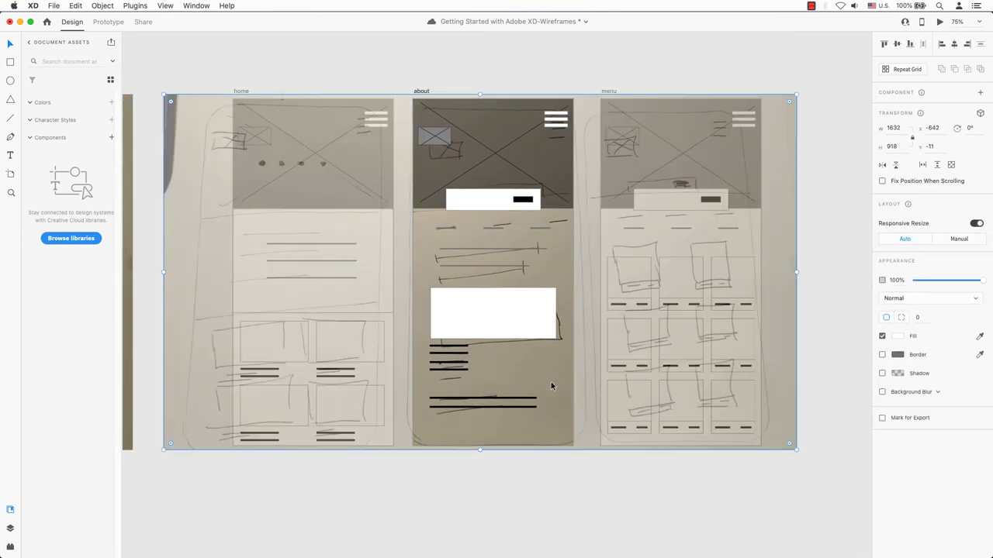
key(Delete)
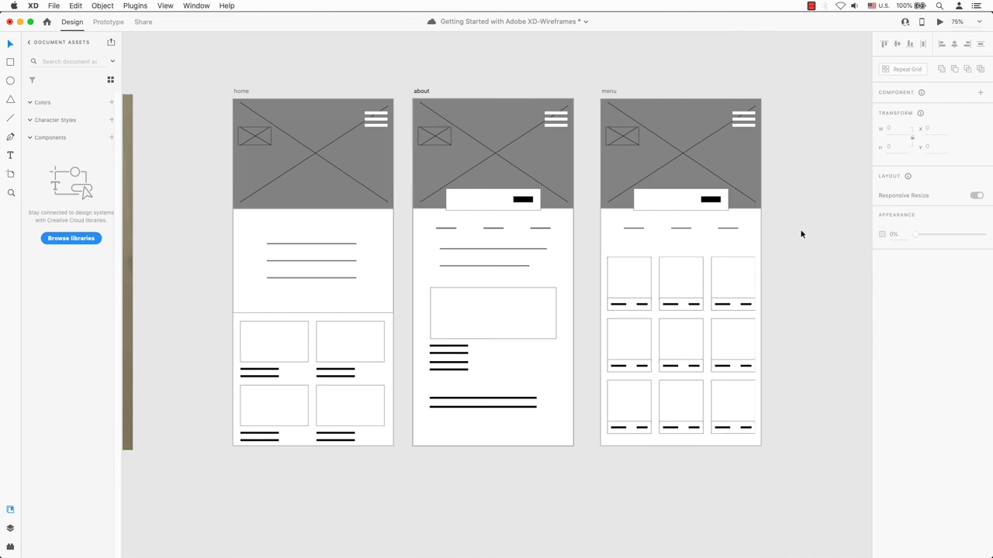